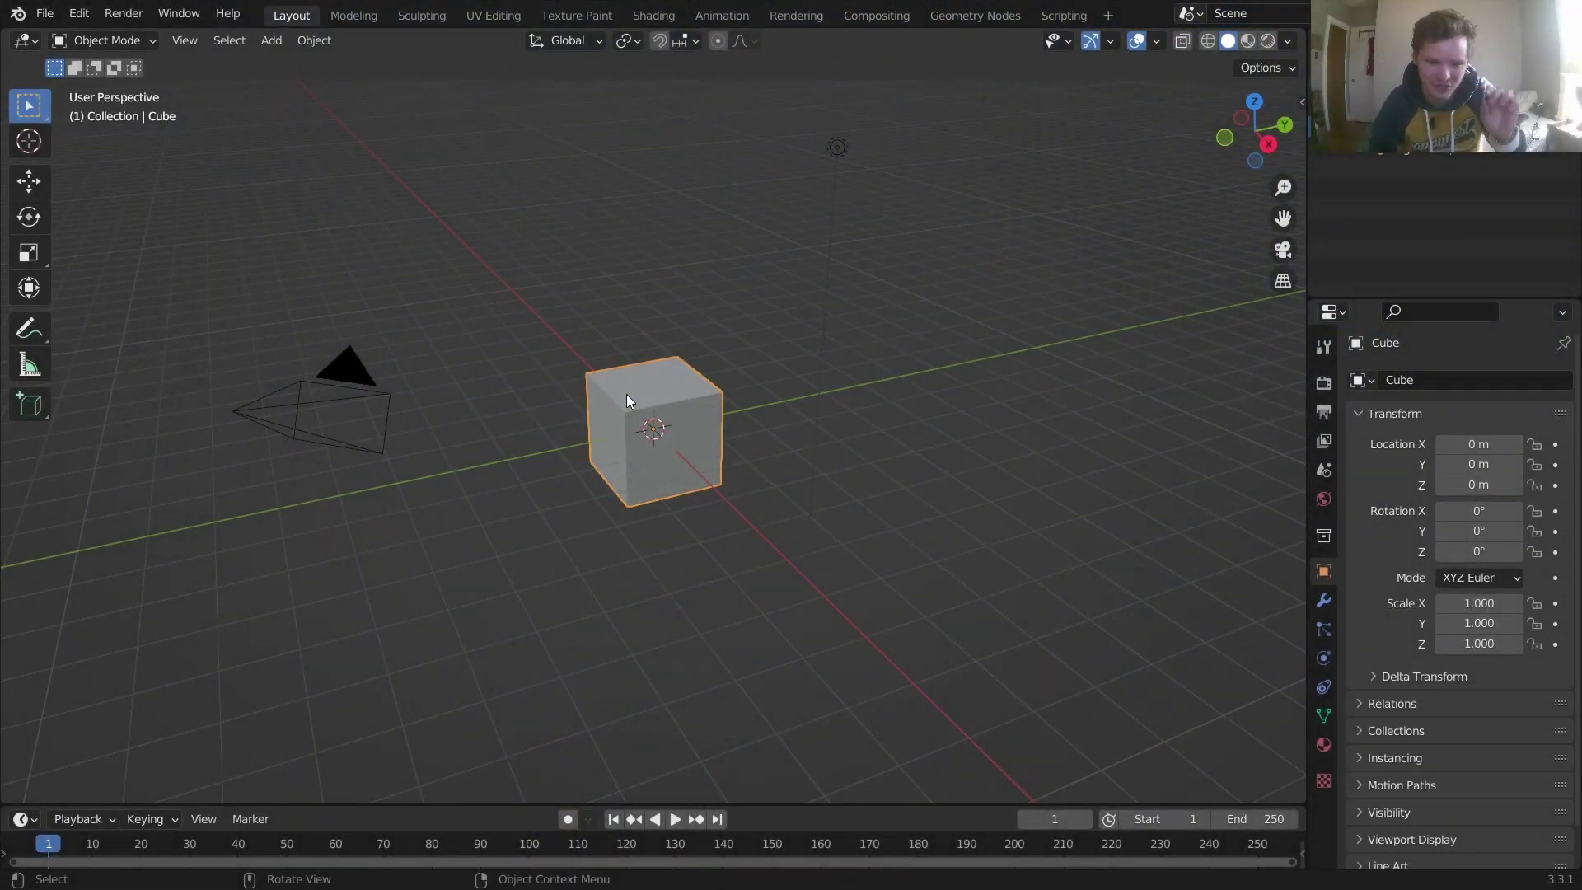
- Switch to the Geometry Nodes workspace and delete every object in the scene
click(951, 18)
key(a)
key(Delete)
- Add a cube, give it a new geometry node tree, and delete the Group Input node
key(shift+a)
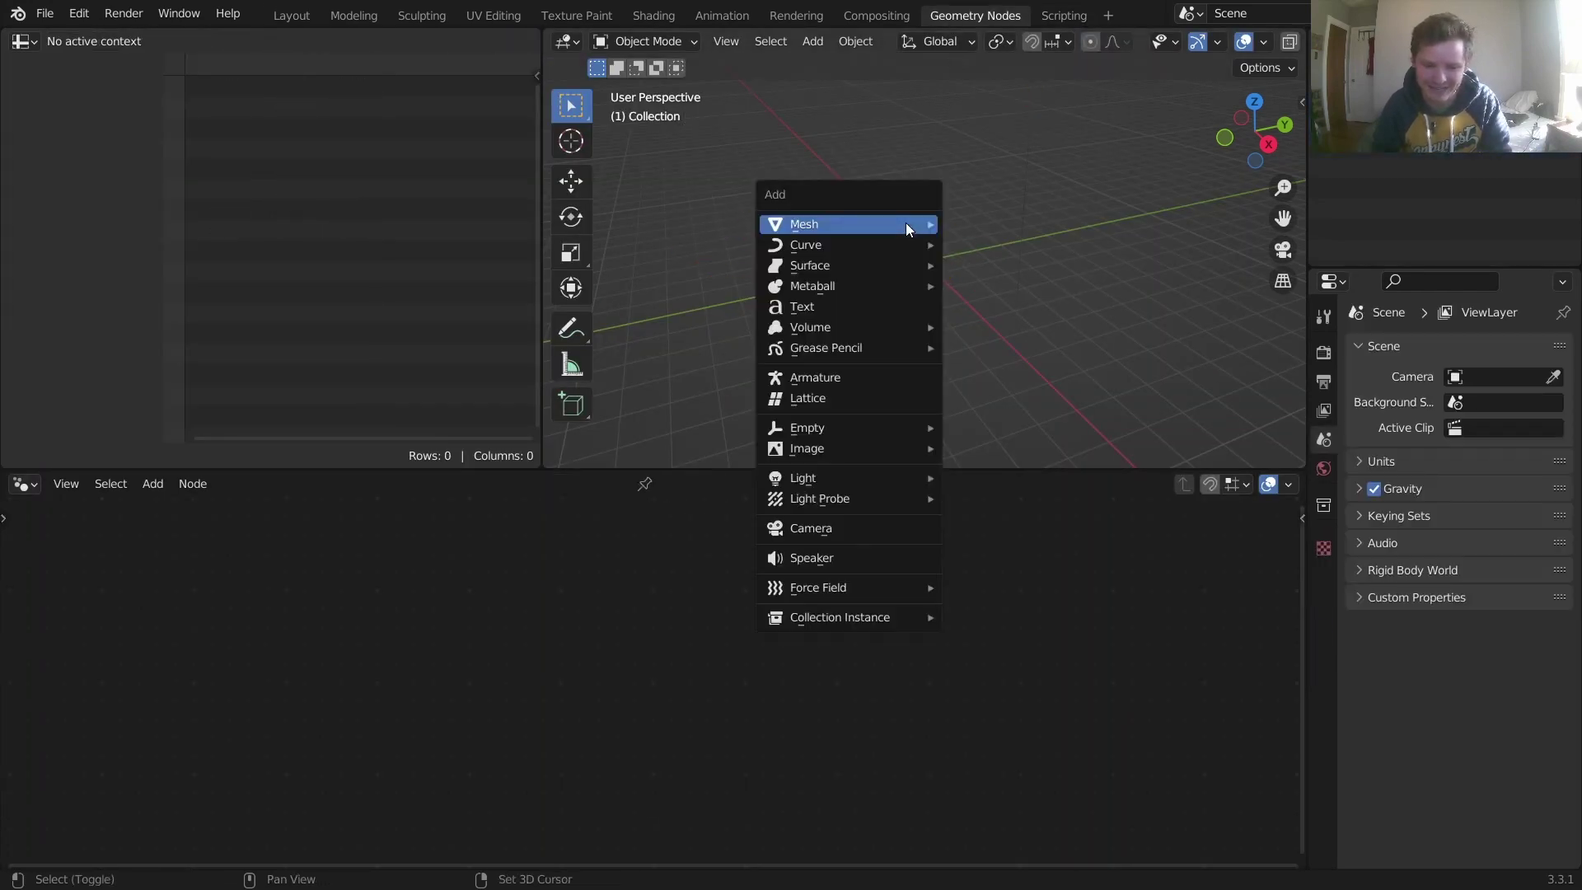
click(976, 242)
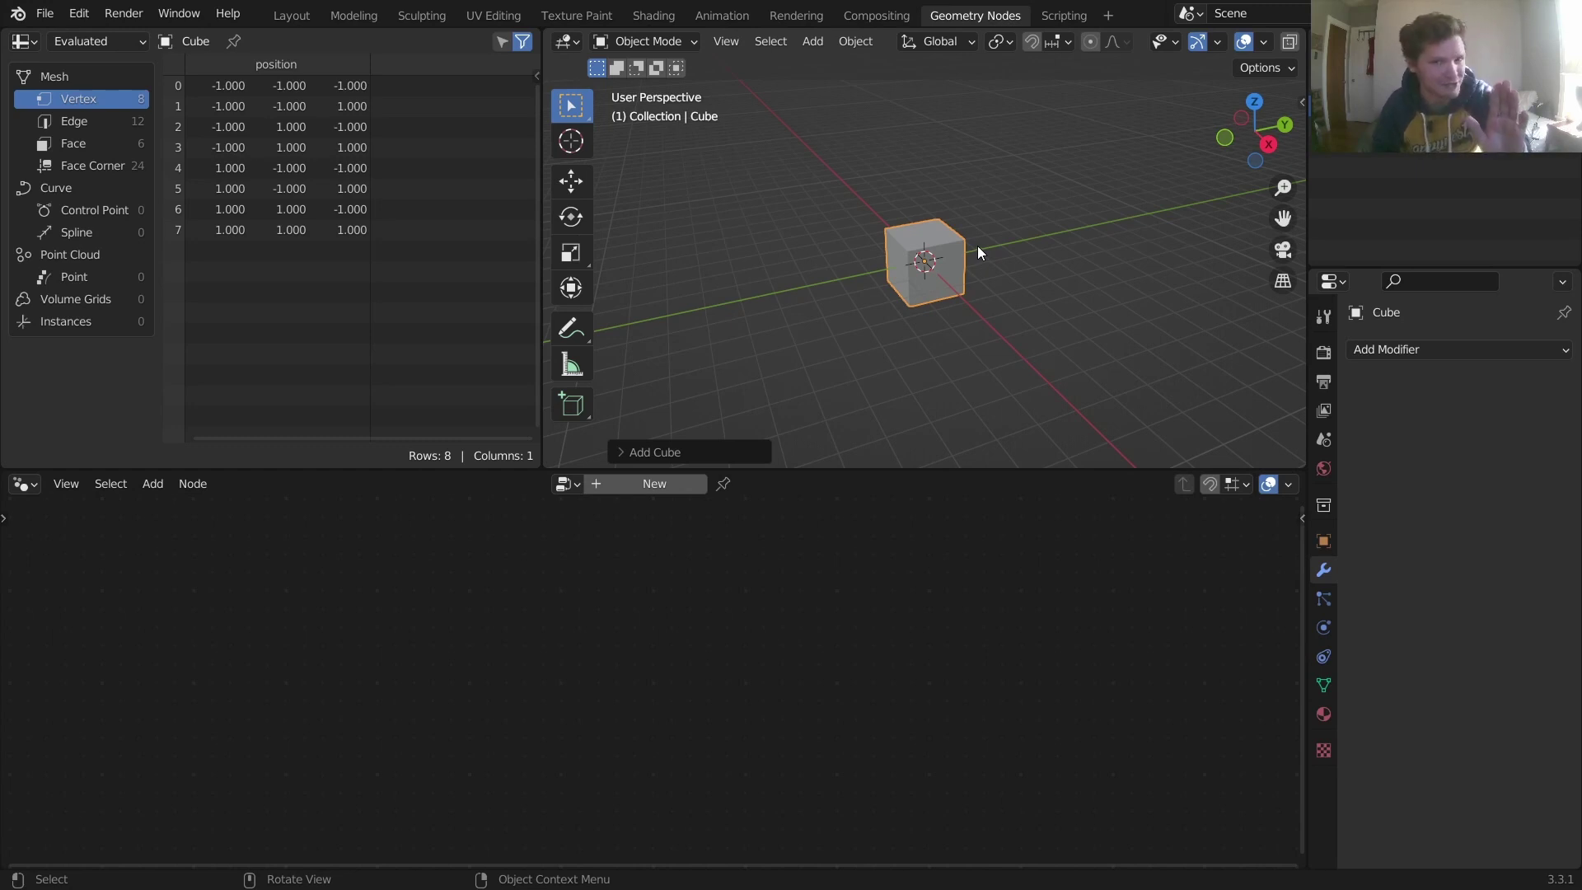
click(669, 492)
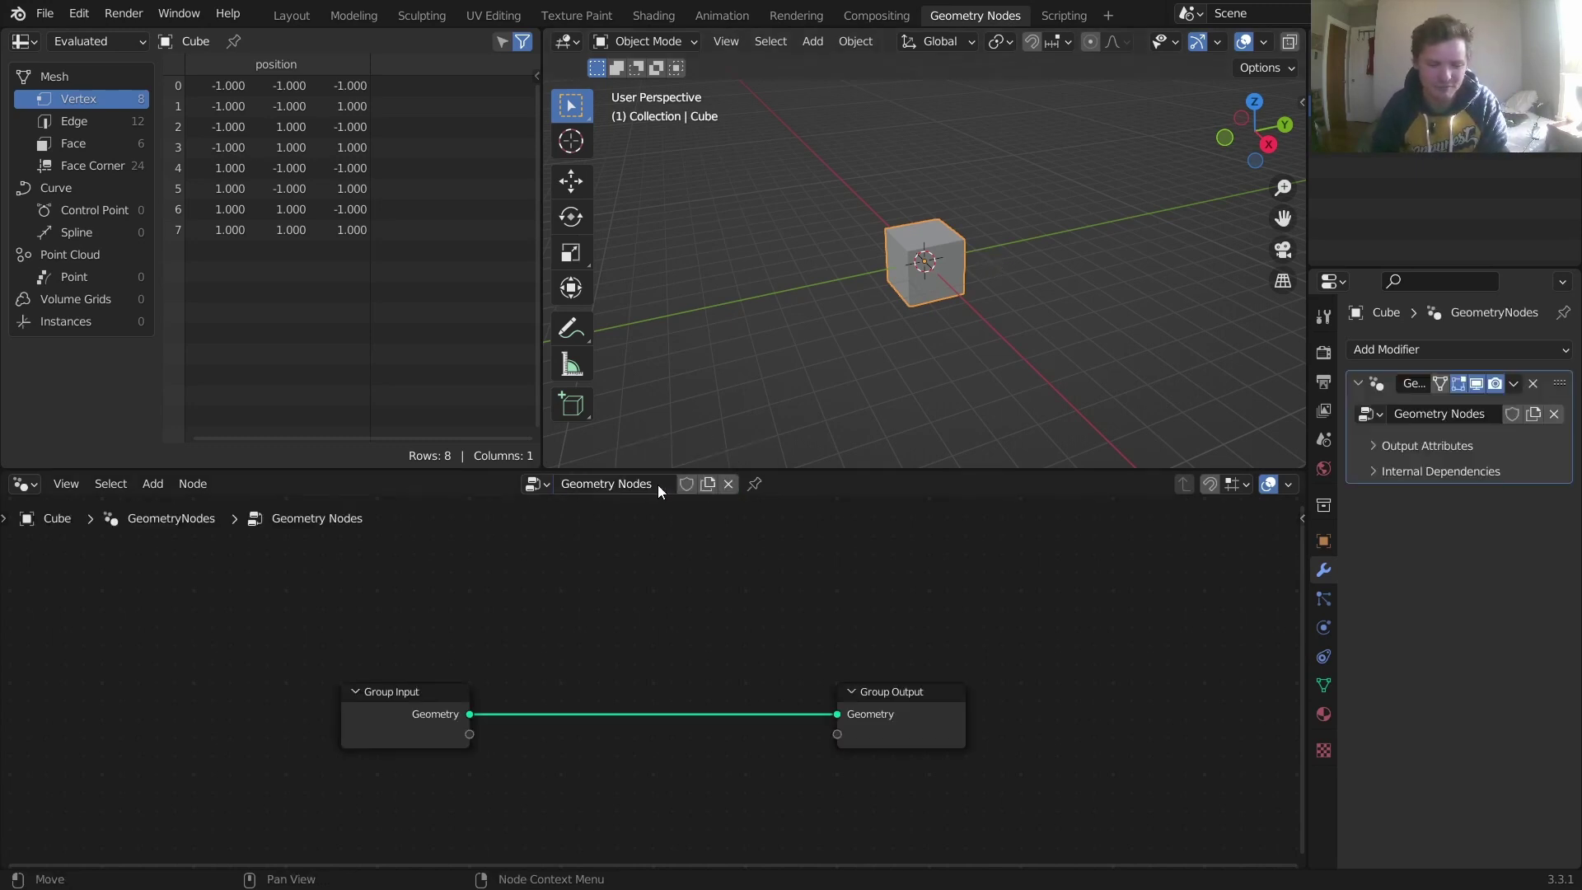
click(404, 701)
key(Delete)
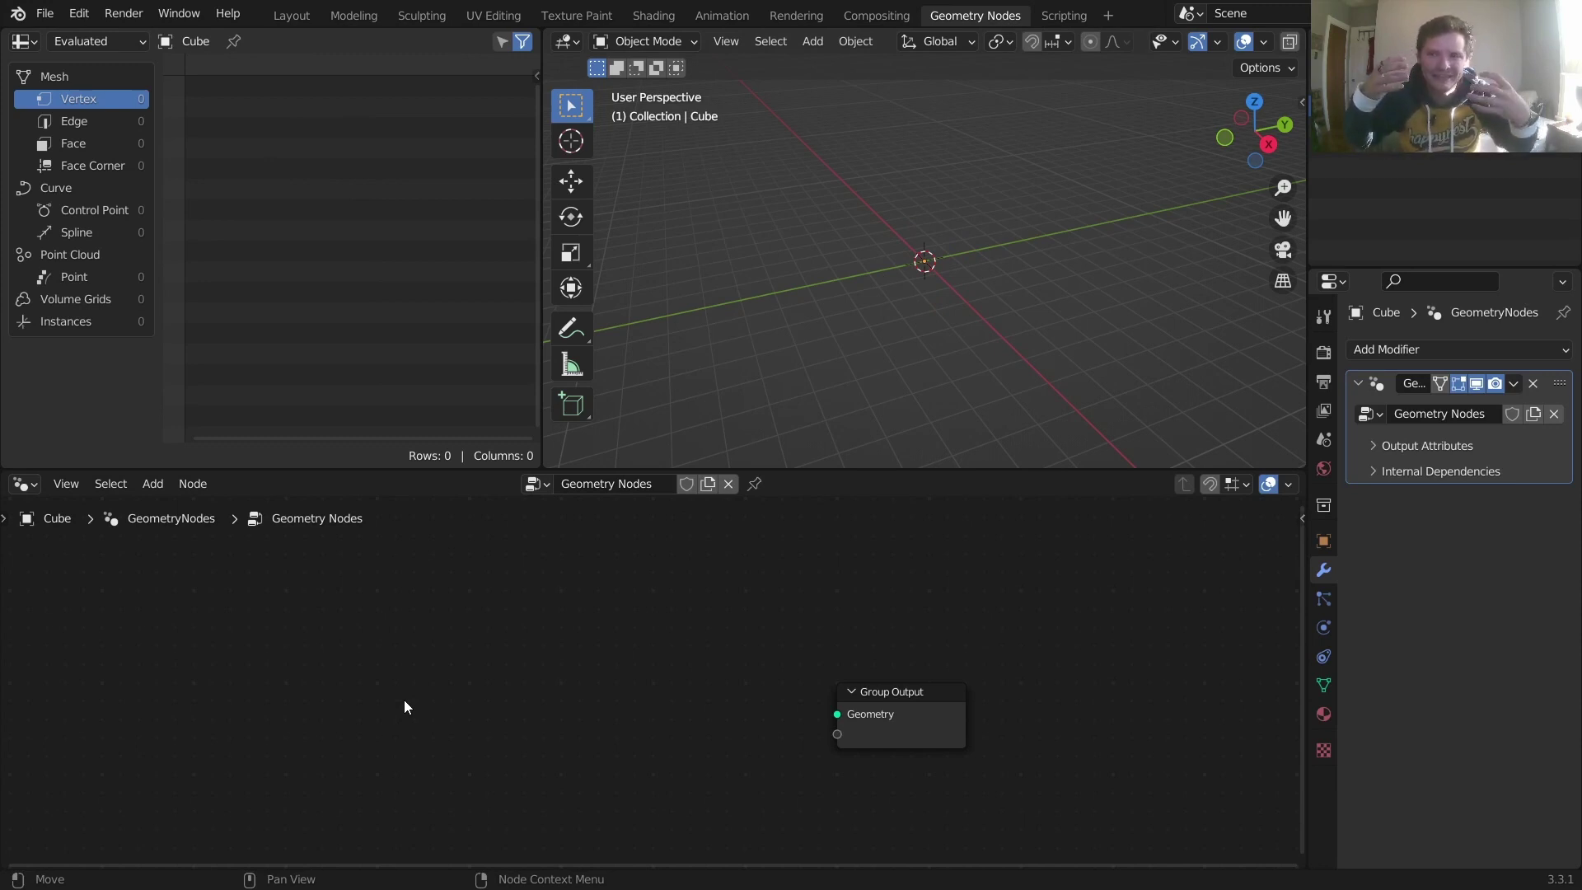
- Add a Curve Circle node and a duplicate placed below it
scroll(622, 700, up, 1)
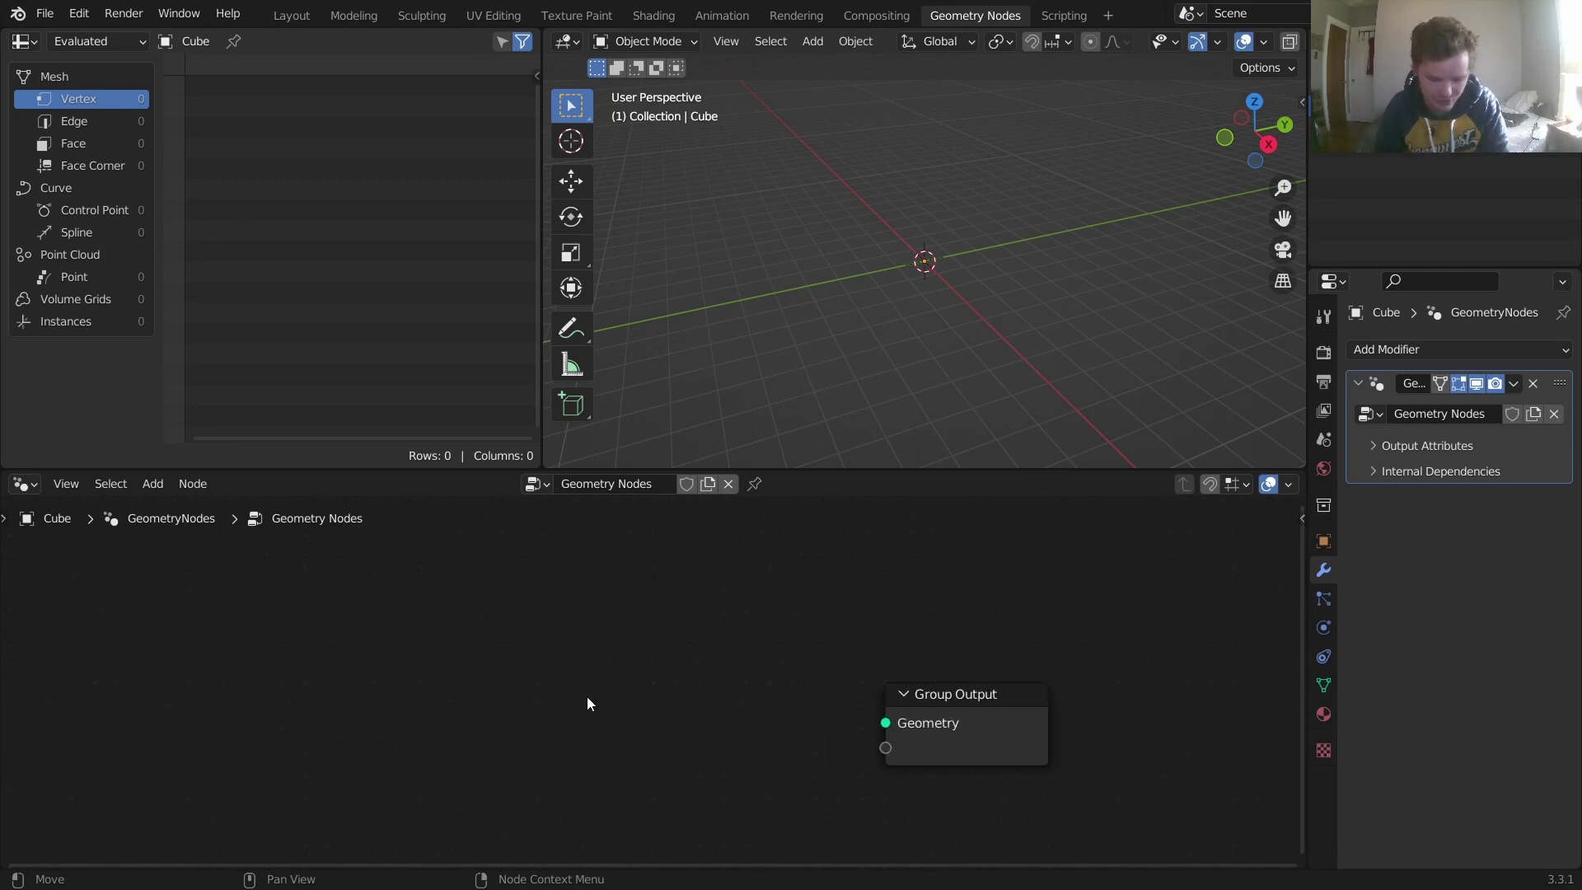
middle_drag(622, 704, 664, 626)
key(shift+a)
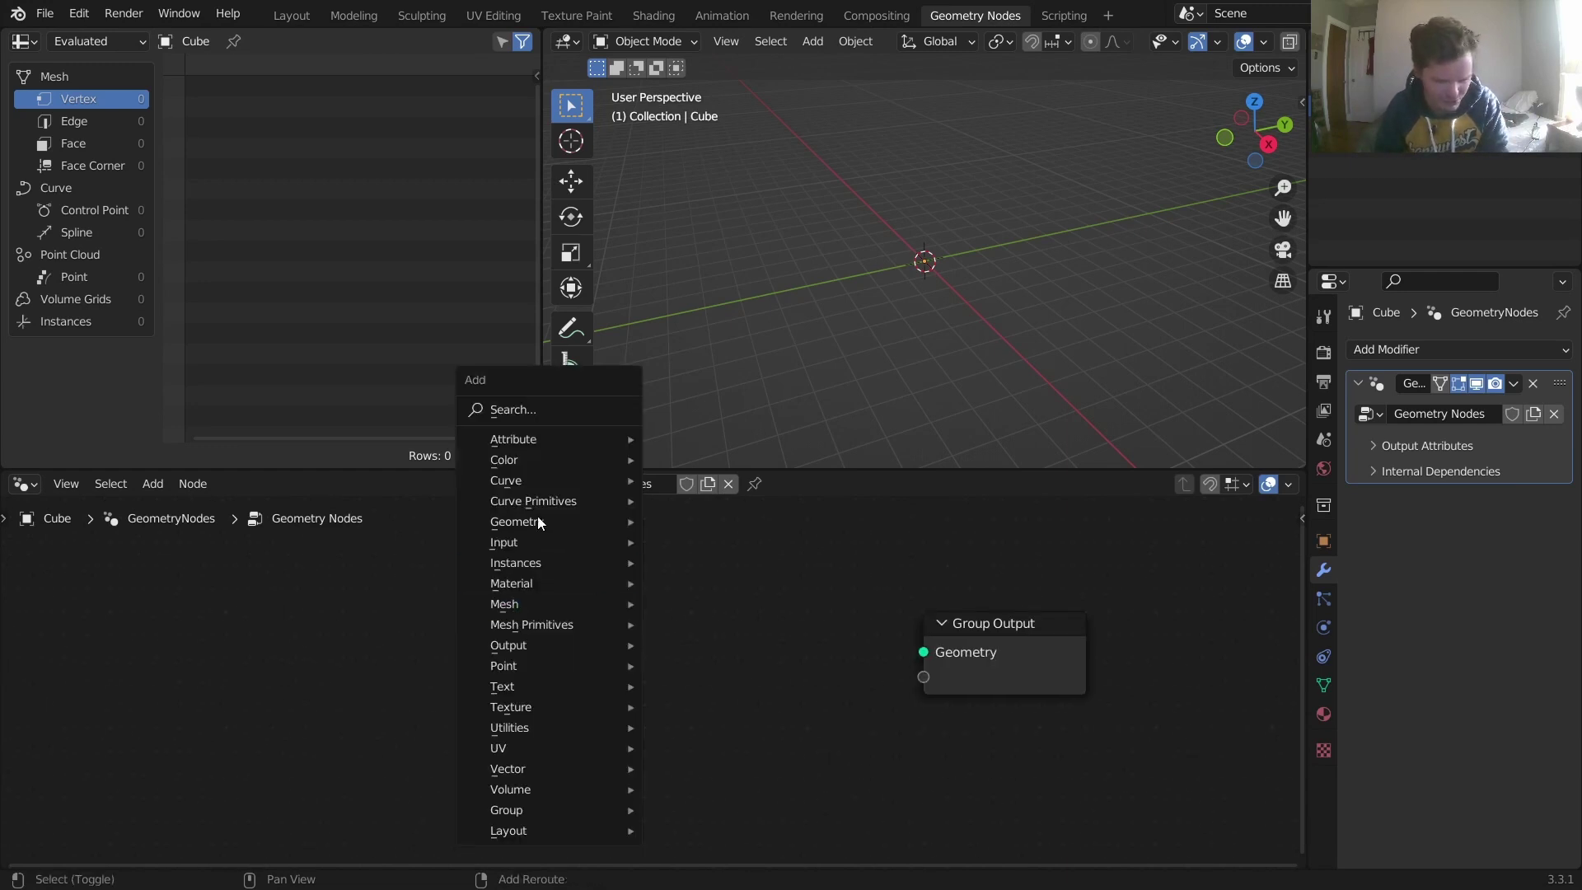
click(542, 417)
text(curve ci)
key(Return)
click(380, 550)
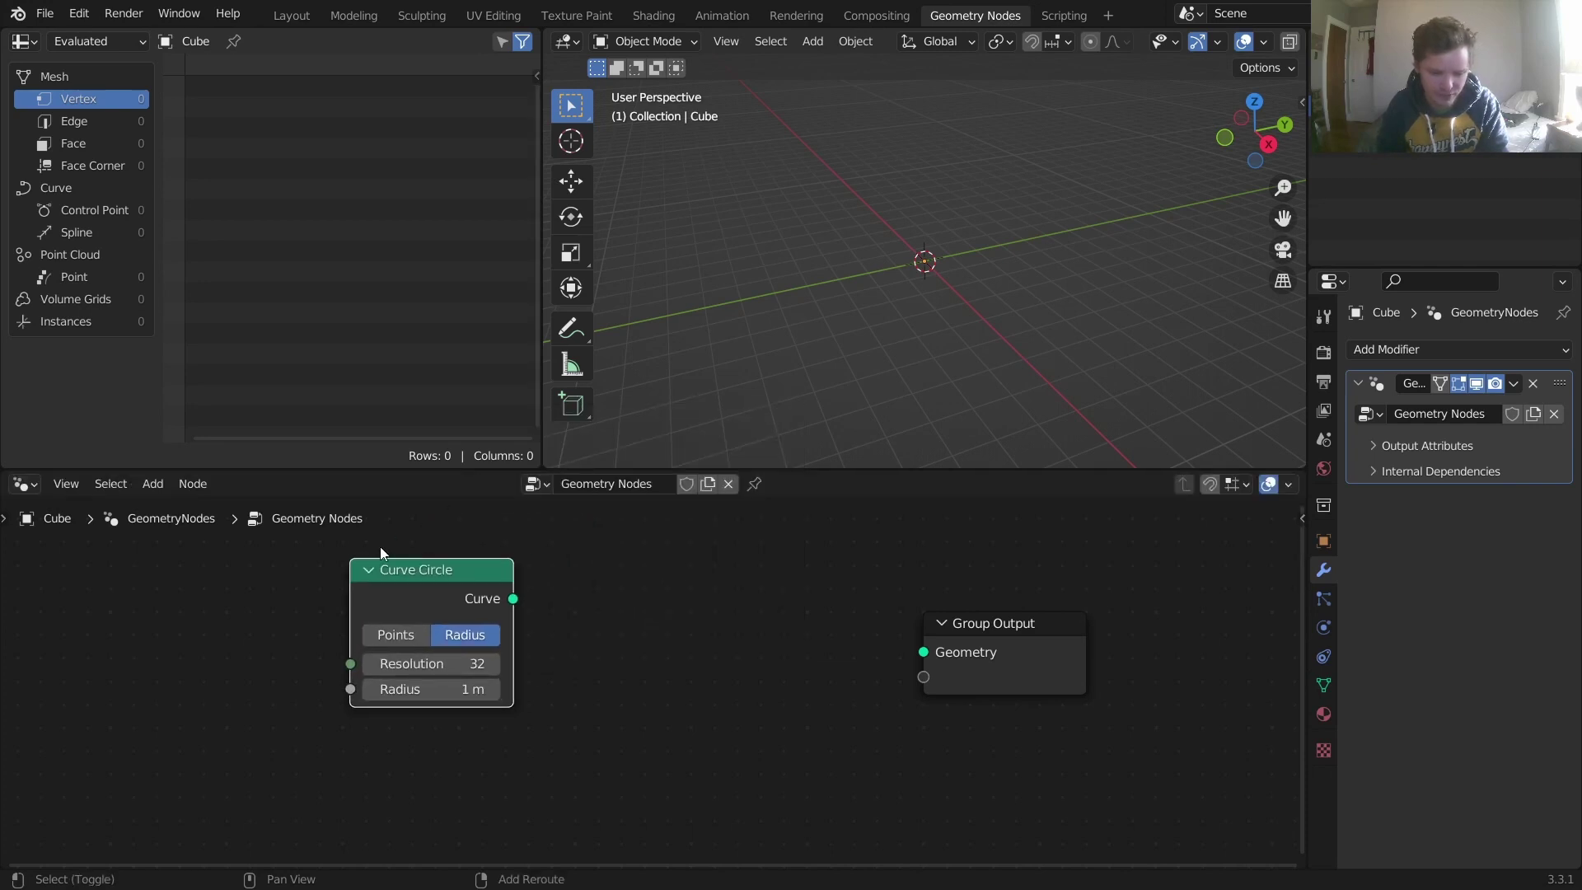
key(shift+d)
click(370, 689)
- Add Curve to Mesh, with the lower circle as profile curve, feeding the Group Output
key(shift+a)
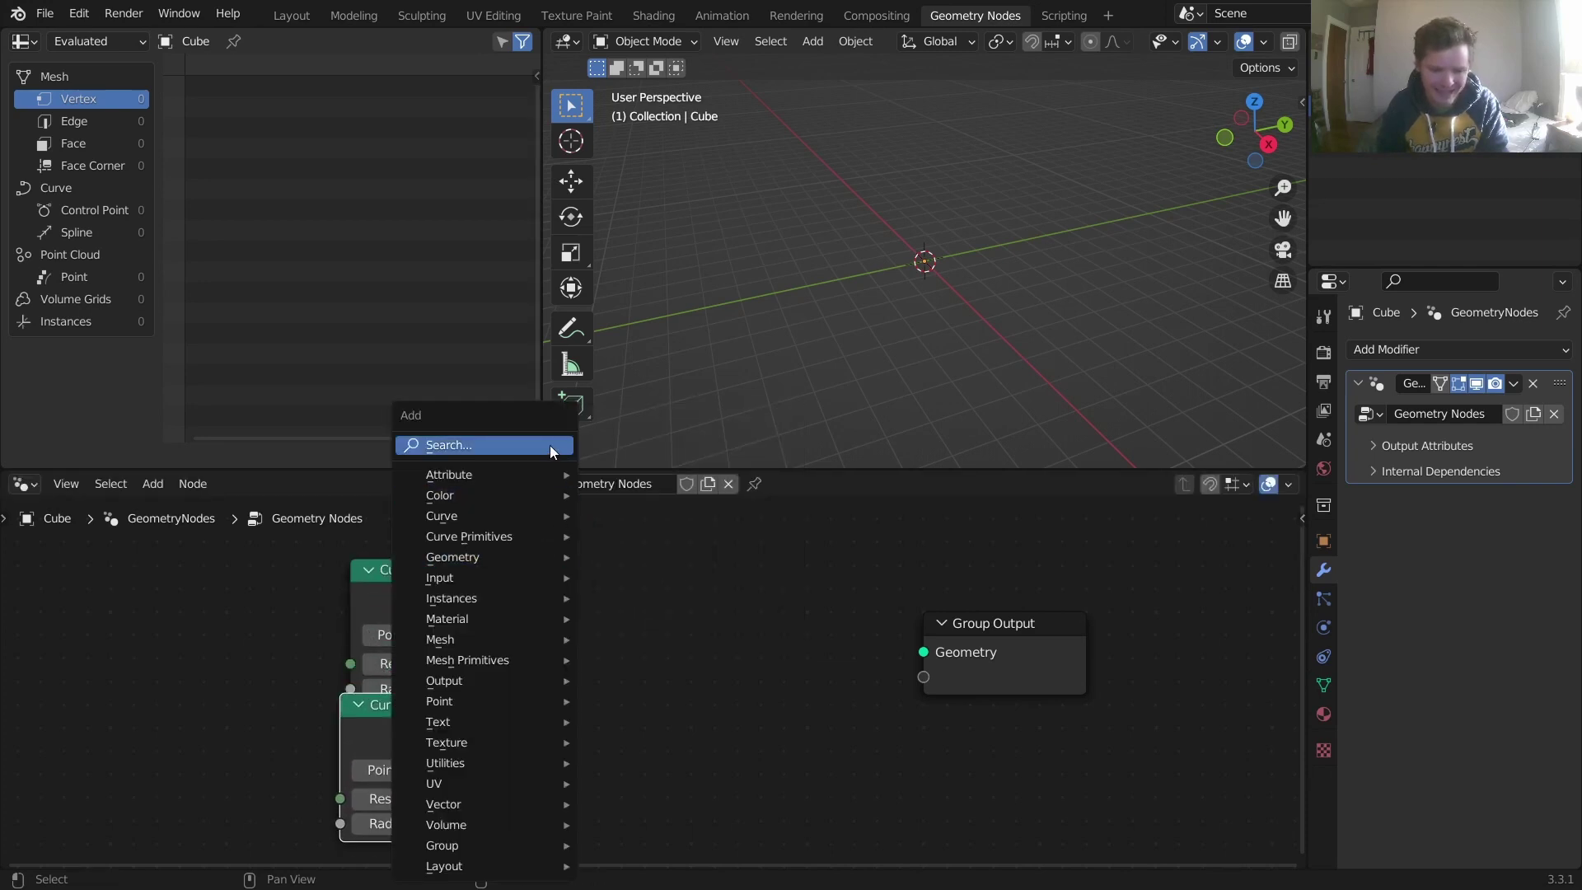
click(550, 445)
text(curve to)
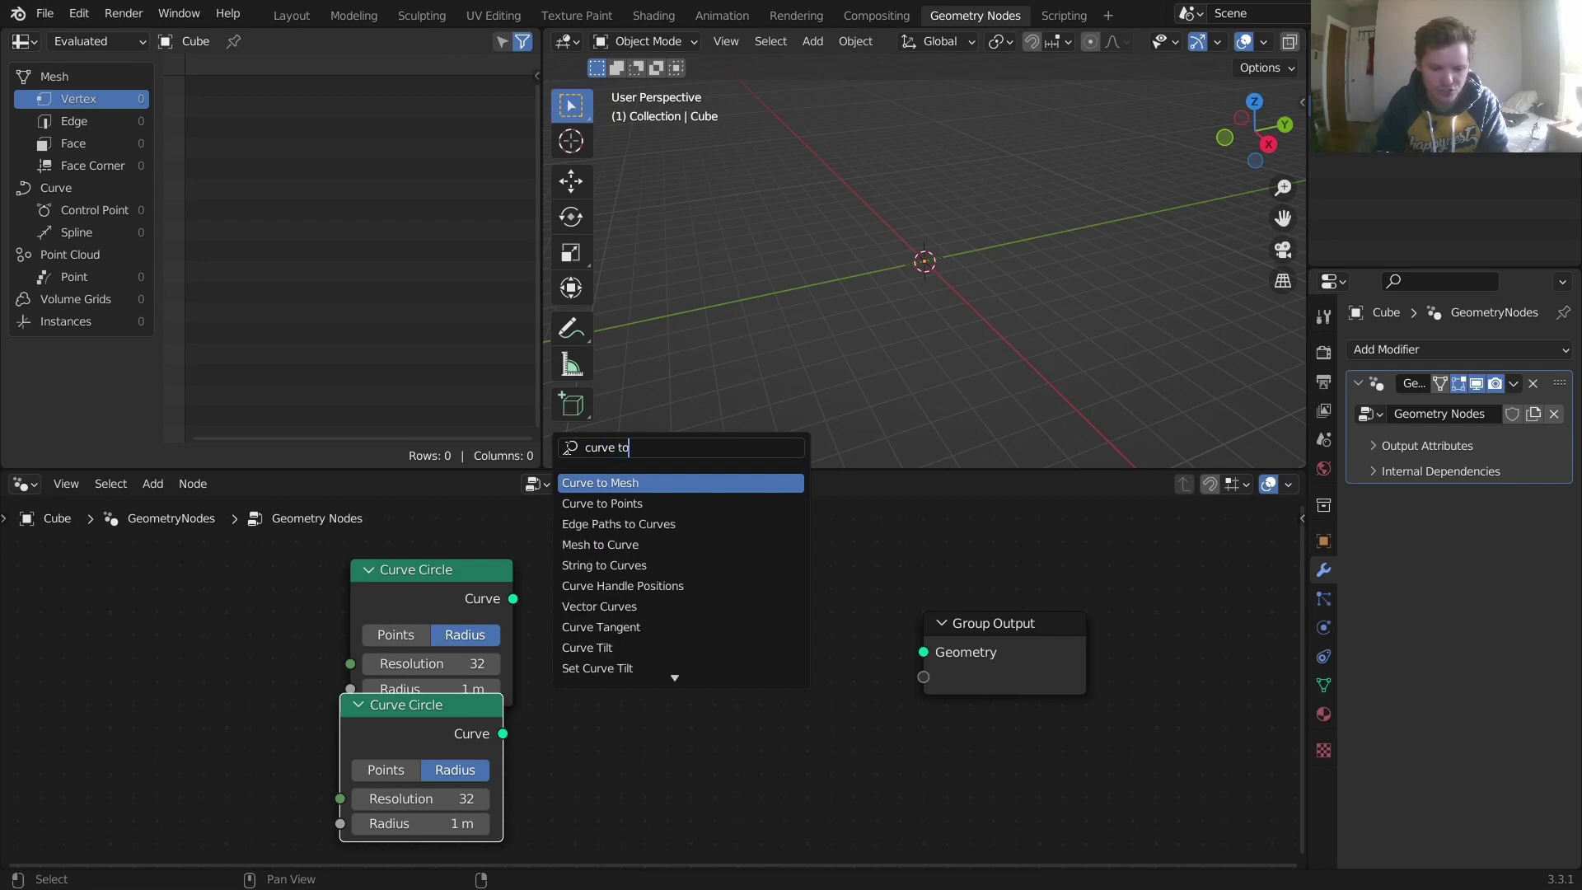
key(Return)
click(573, 540)
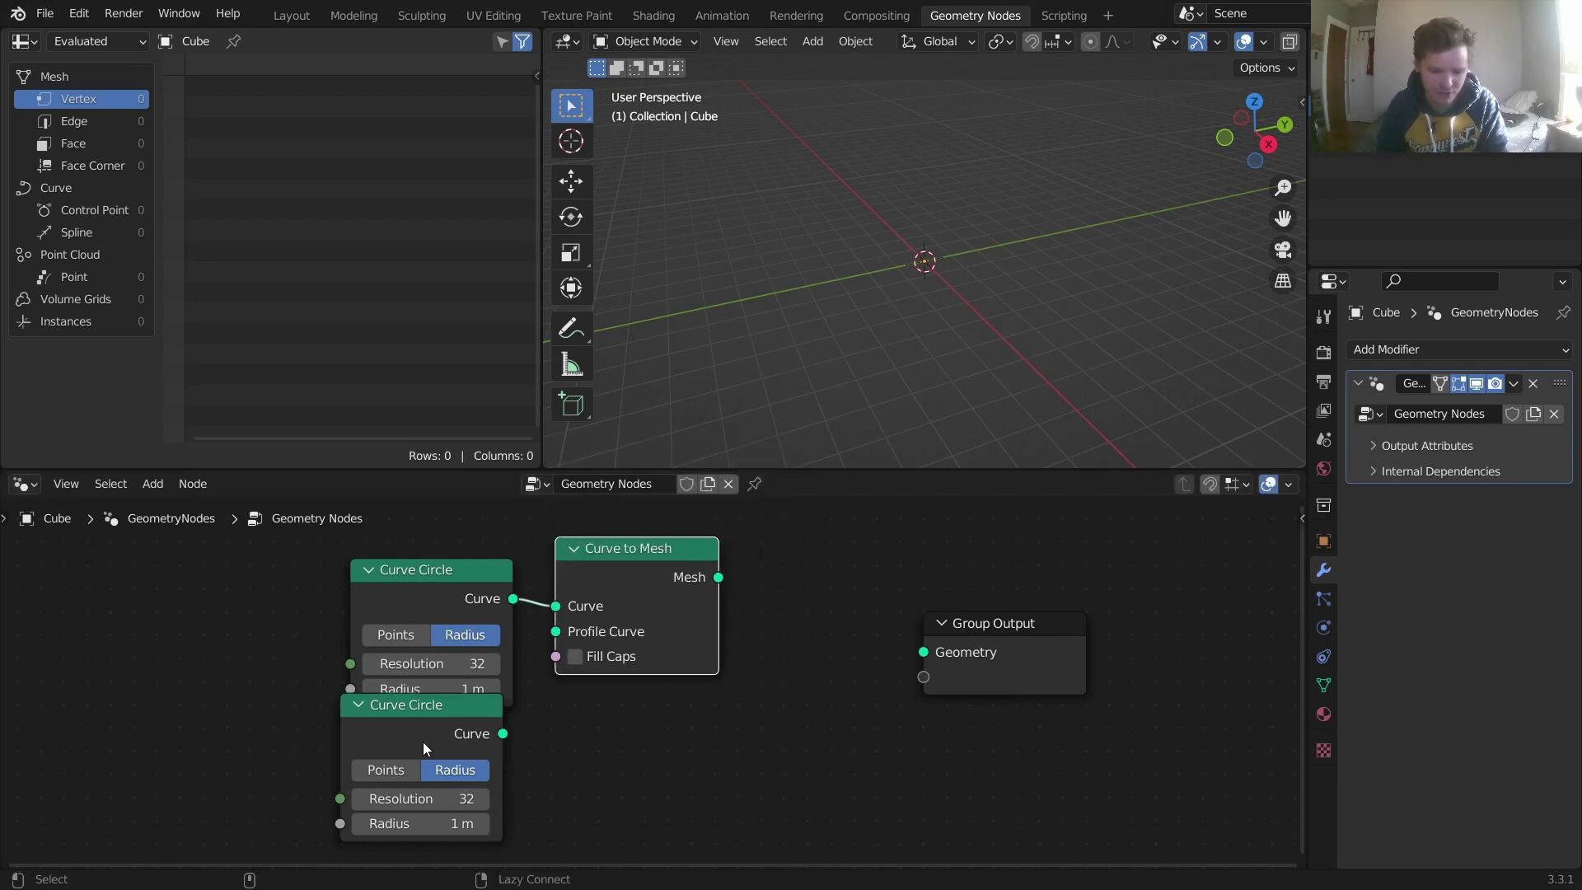
alt+right_drag(424, 745, 615, 648)
ctrl+shift+click(651, 556)
- Set the profile circle's radius to 0.53 m, keeping the main circle at 1 m
scroll(956, 239, up, 4)
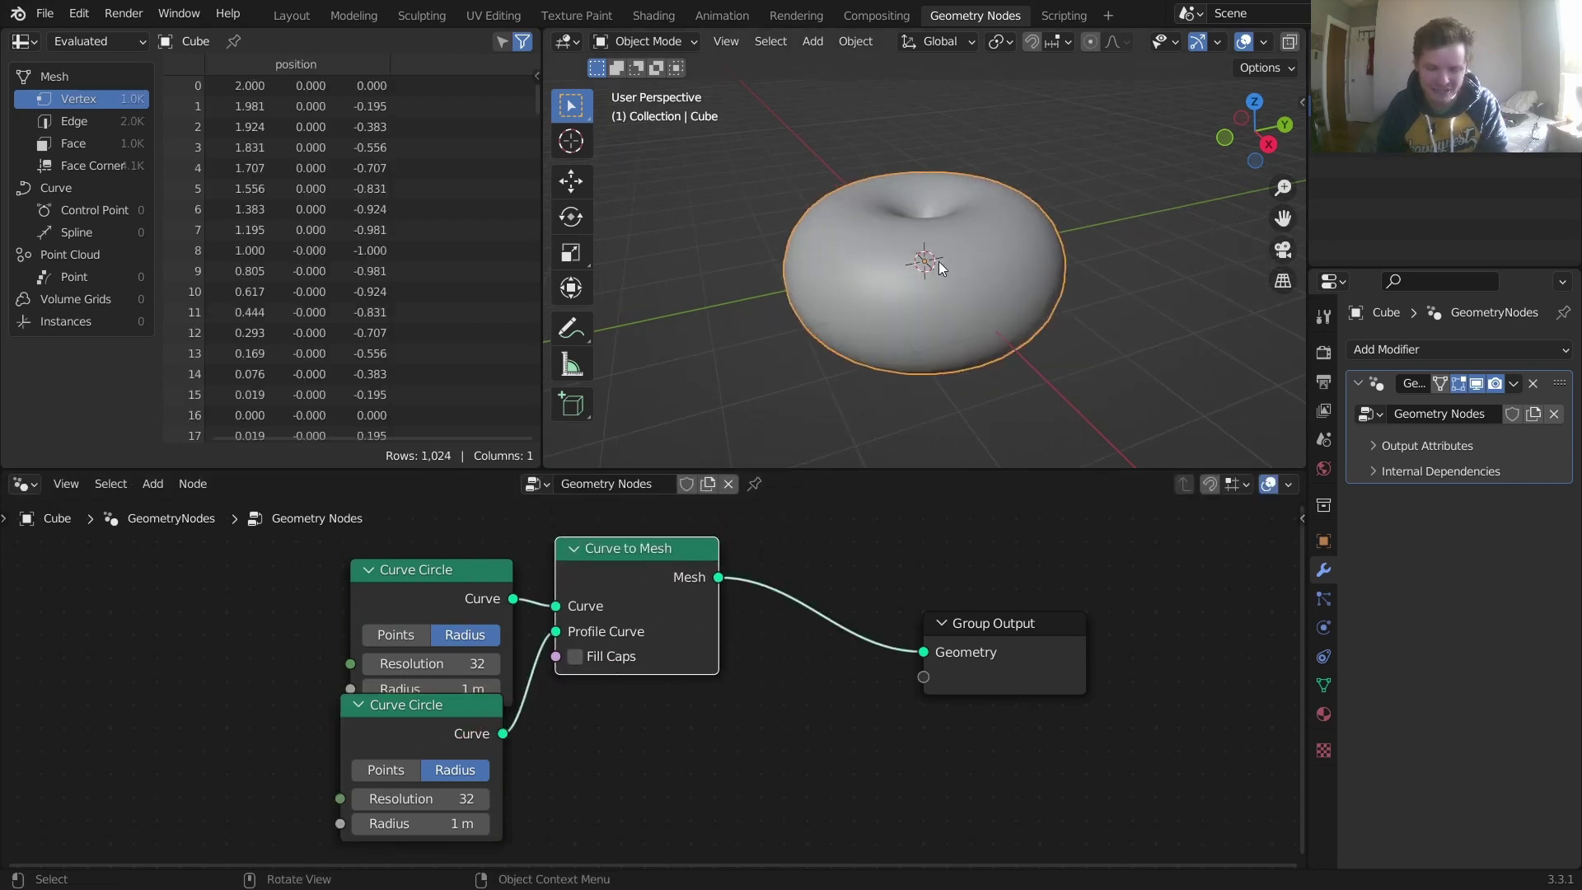
drag(381, 735, 378, 754)
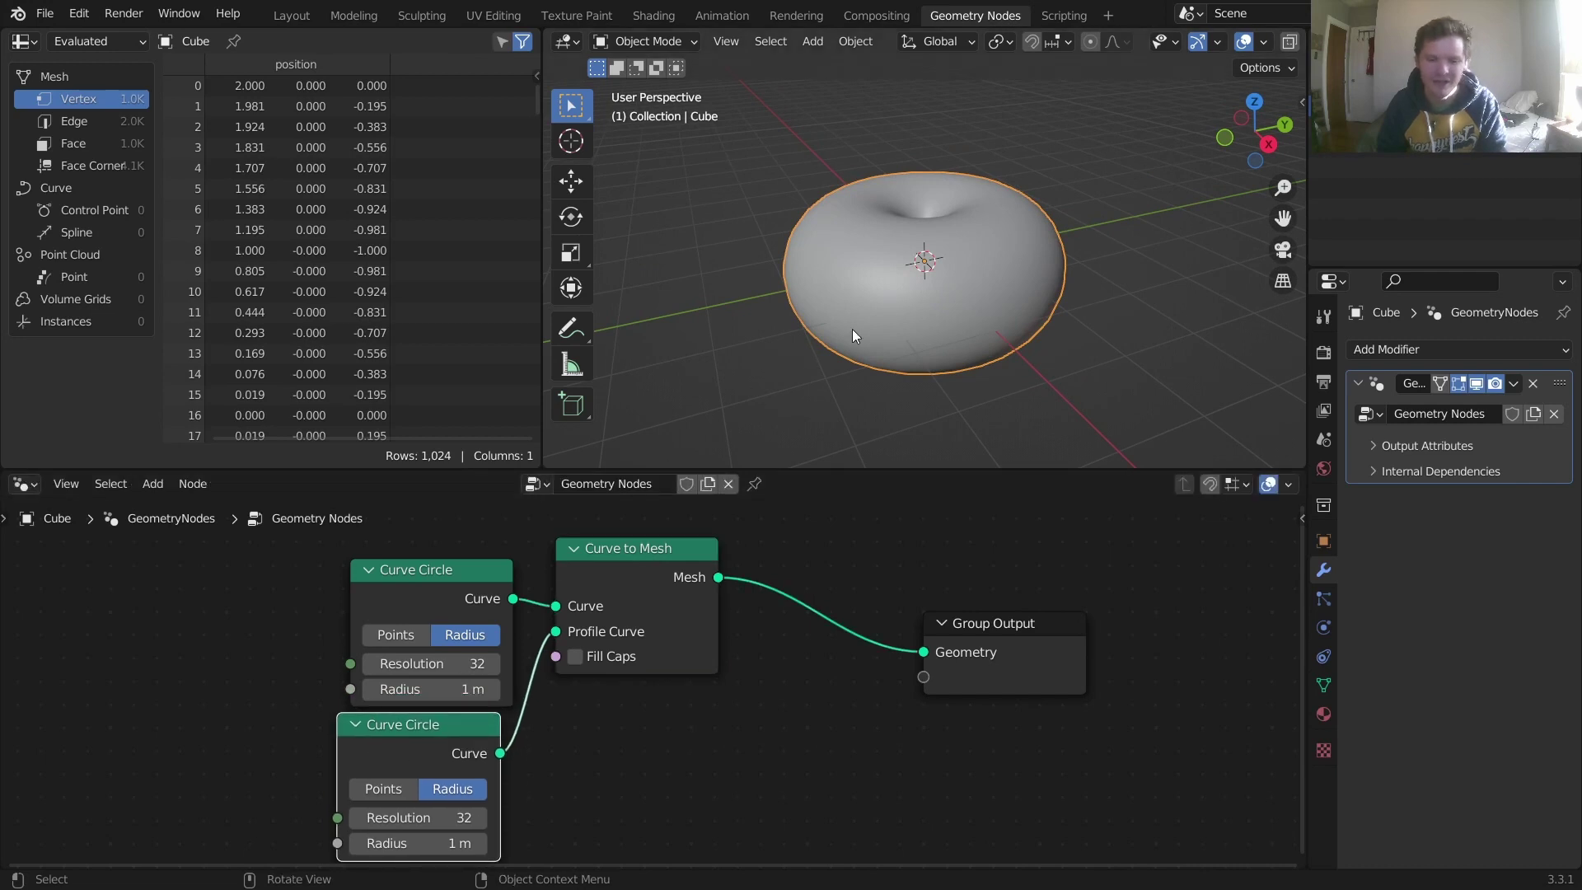
drag(429, 689, 471, 689)
key(ctrl+z)
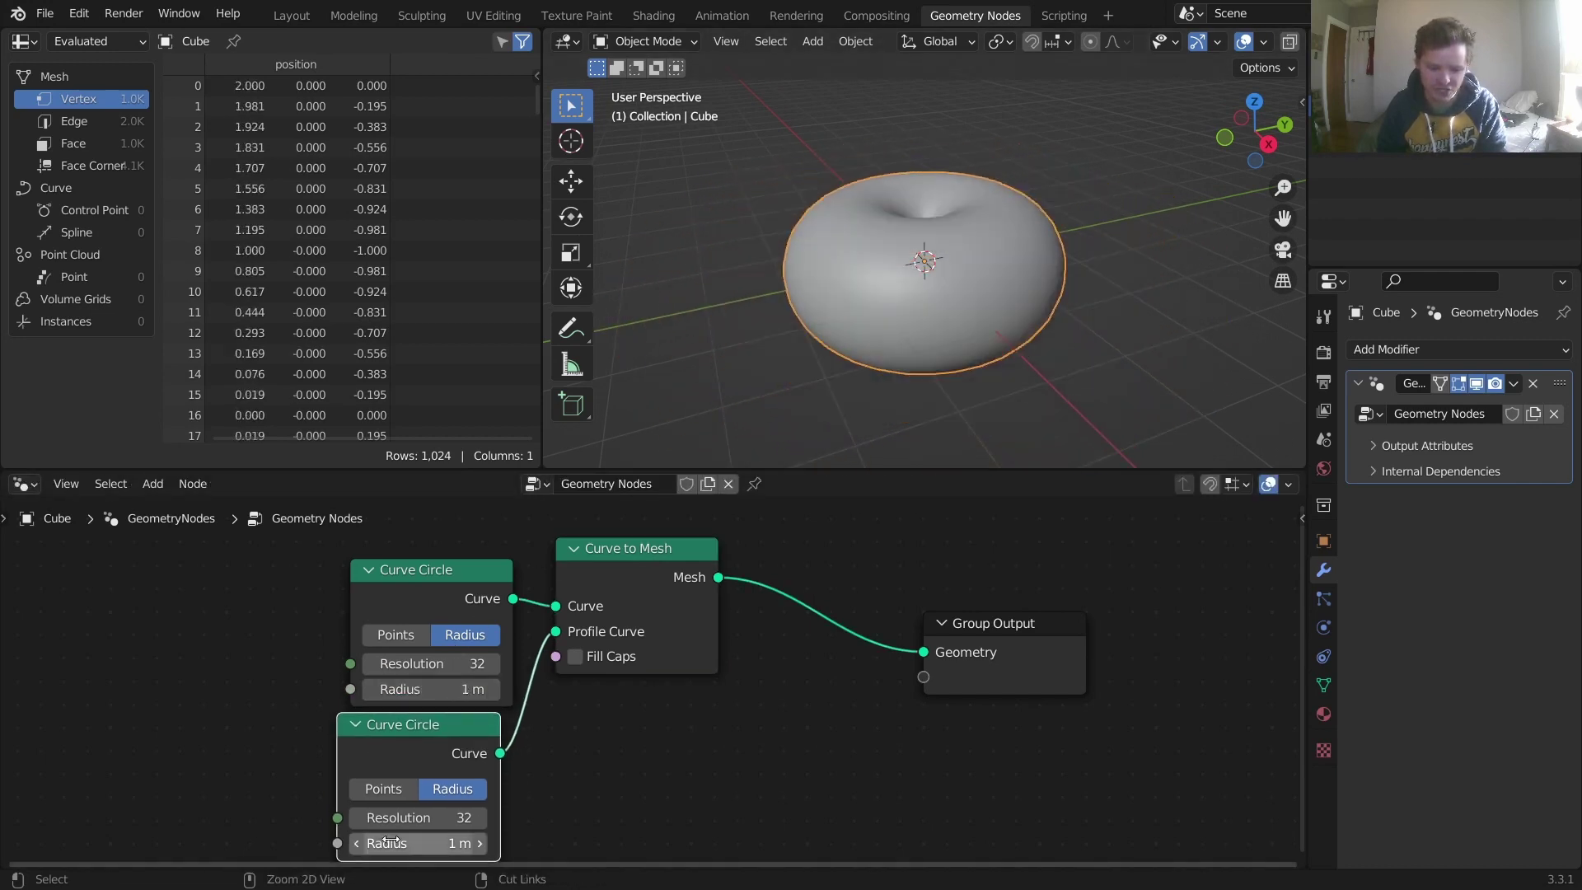
drag(416, 844, 394, 843)
scroll(915, 338, up, 3)
middle_drag(937, 315, 923, 389)
key(shift+a)
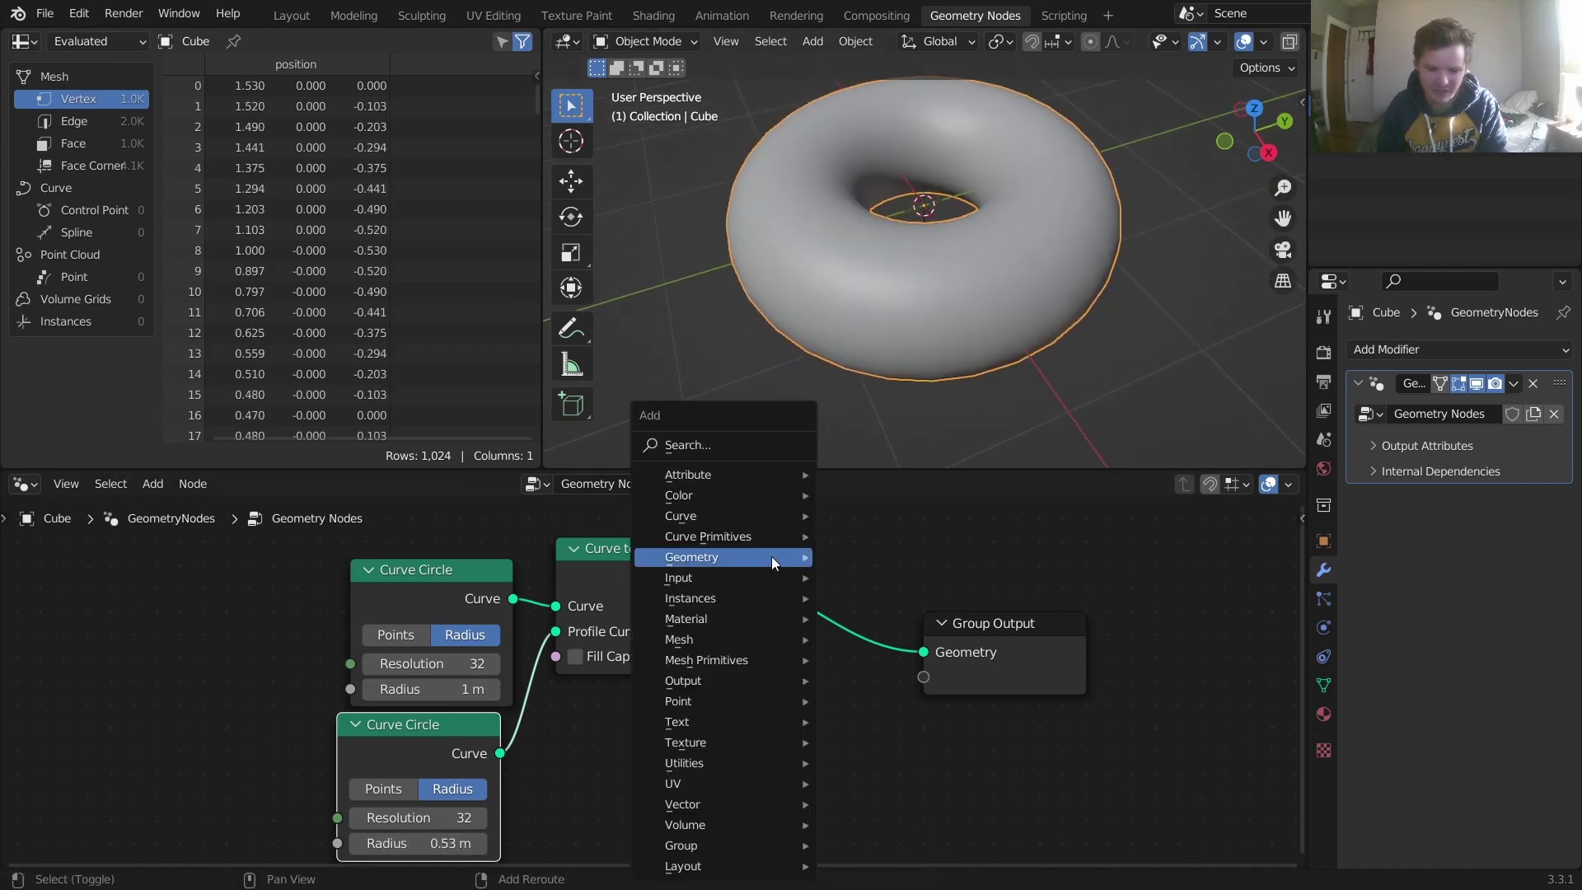
- Insert an Extrude Mesh node between Curve to Mesh and Group Output
click(732, 445)
text(ext)
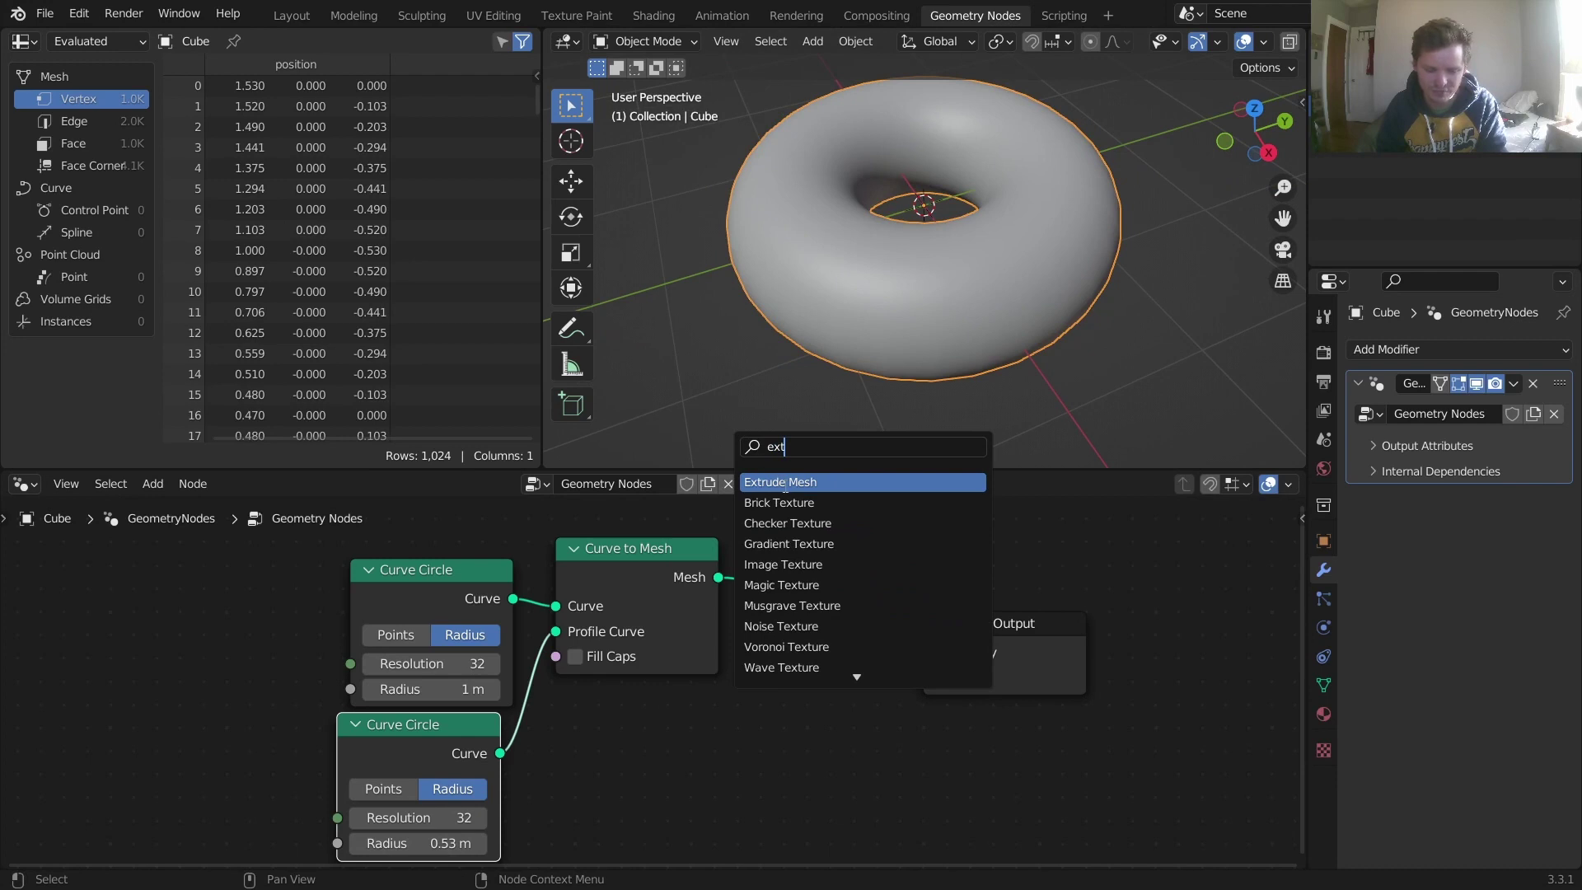
click(784, 482)
click(865, 582)
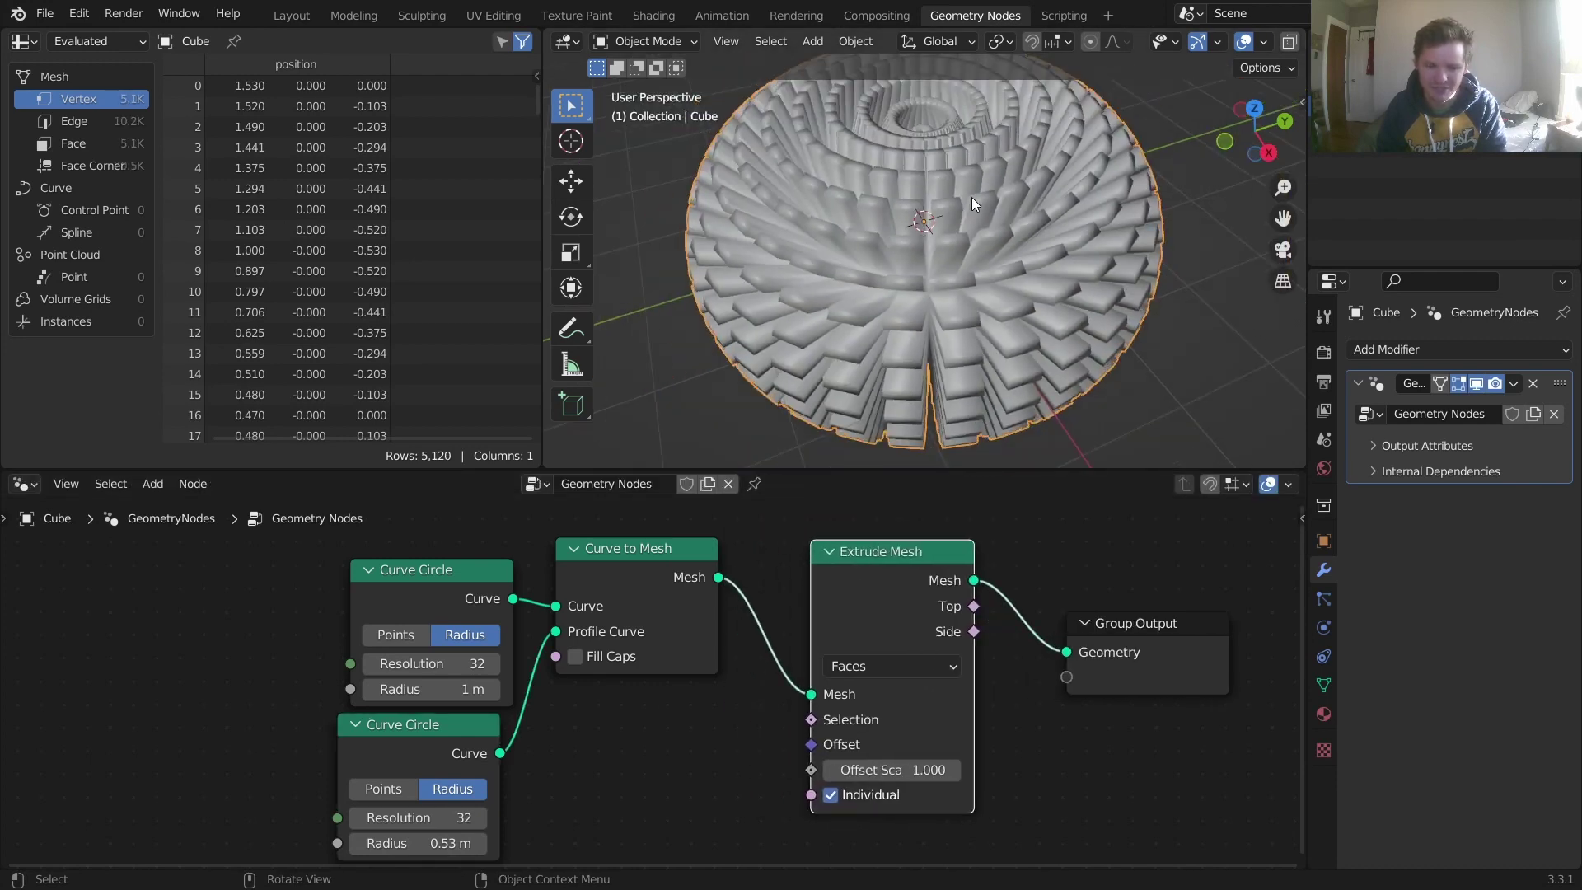
- View the torus from above and move the top Curve Circle node left to make room
scroll(971, 197, down, 3)
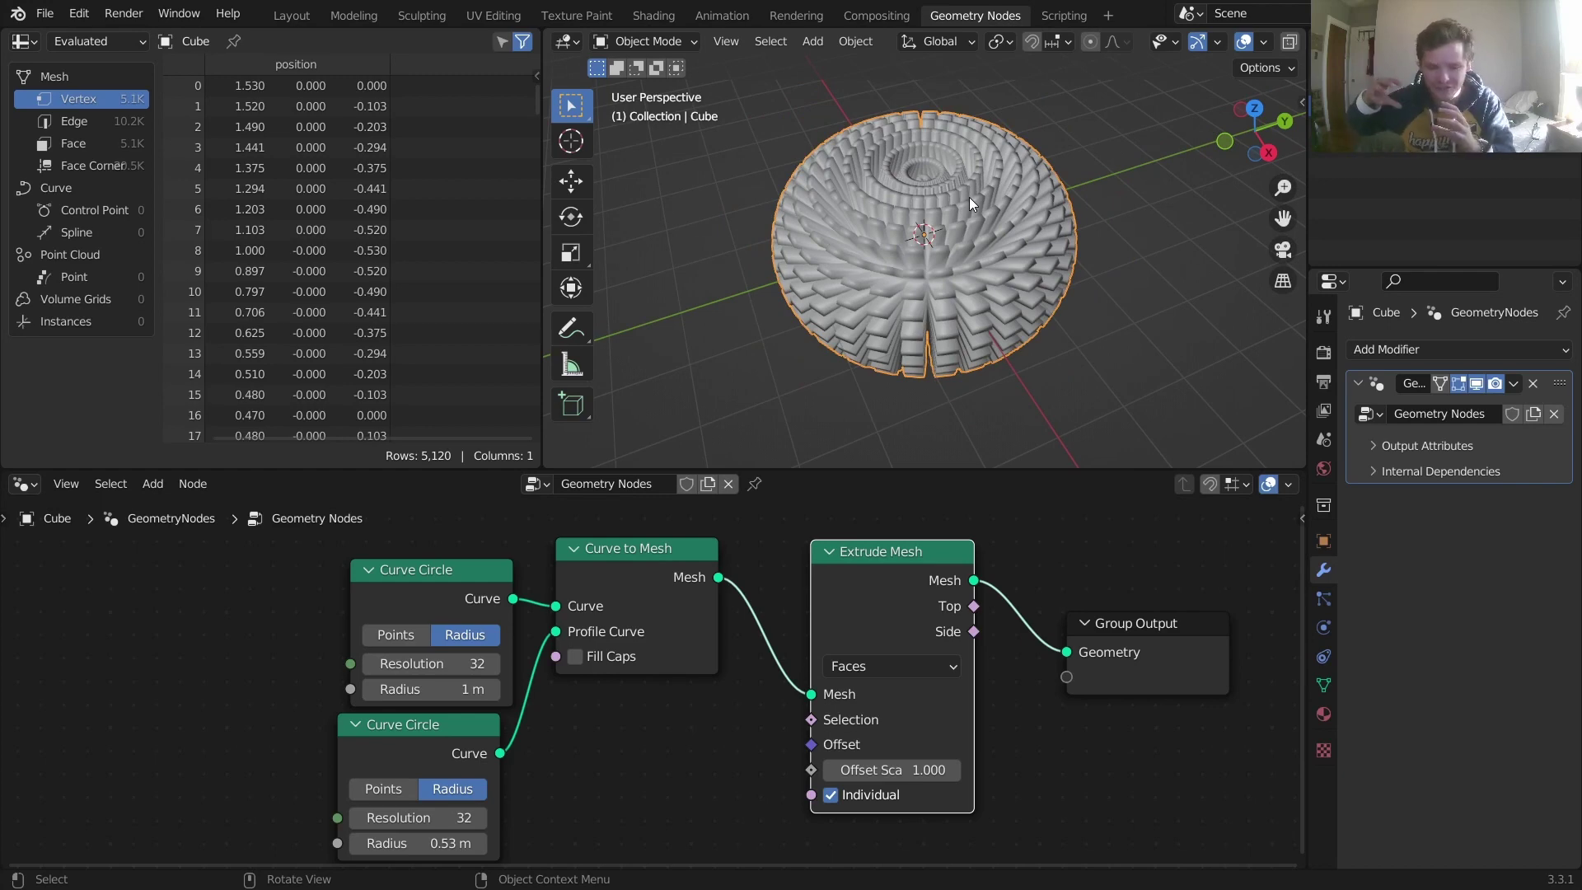
scroll(964, 195, up, 4)
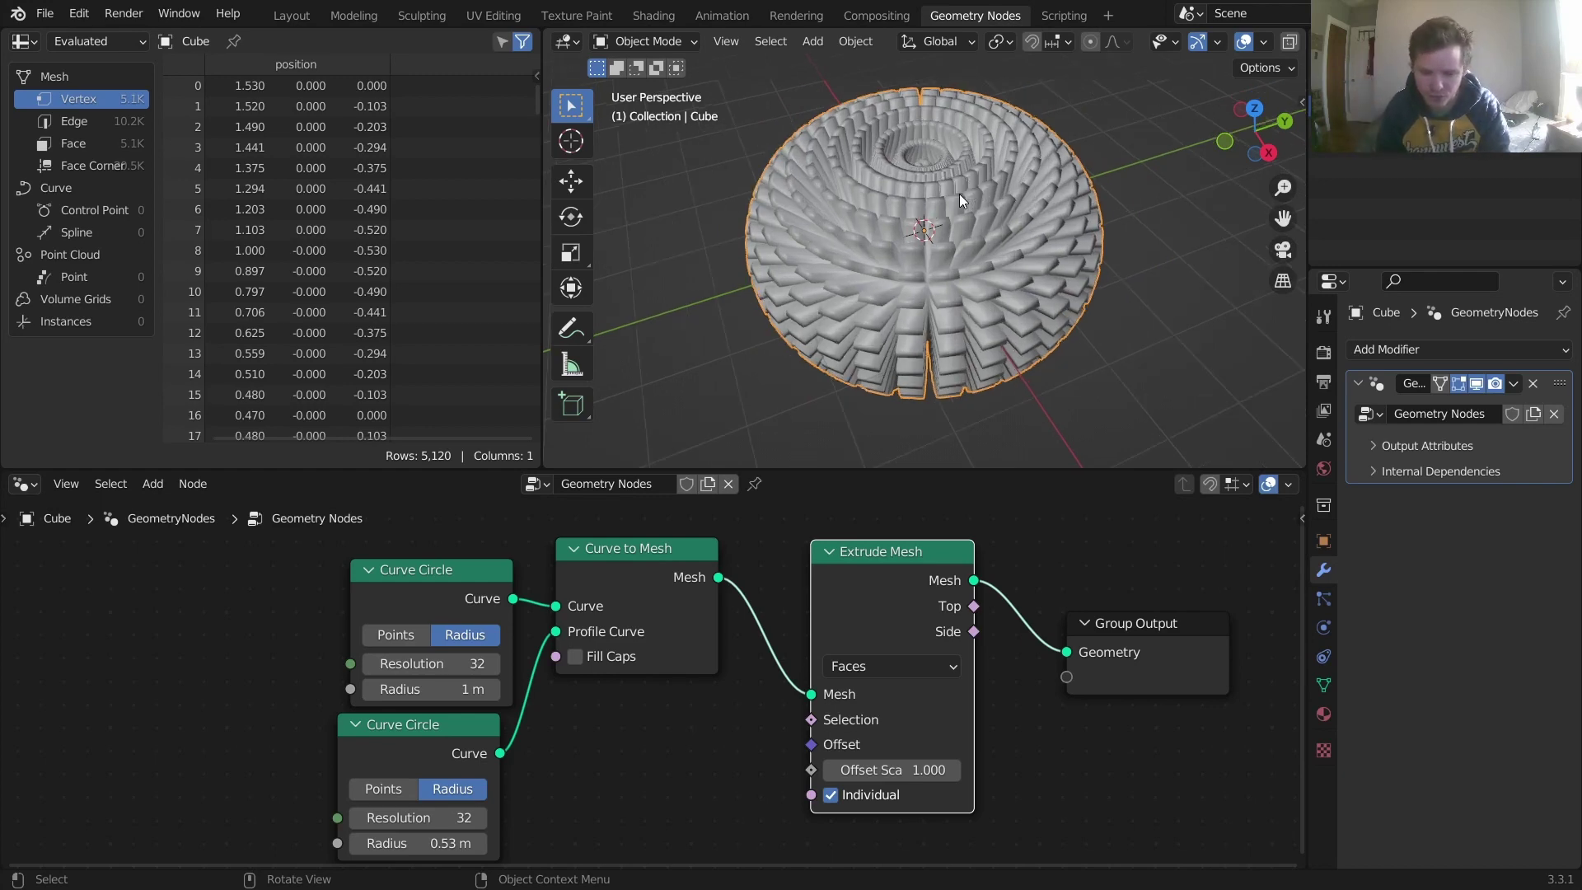
scroll(948, 189, down, 2)
shift+middle_drag(938, 168, 948, 210)
drag(437, 575, 52, 605)
middle_drag(262, 589, 595, 591)
key(shift+a)
- Insert Set Curve Tilt on the main Curve Circle's link and set its tilt to 120°
click(541, 446)
text(til)
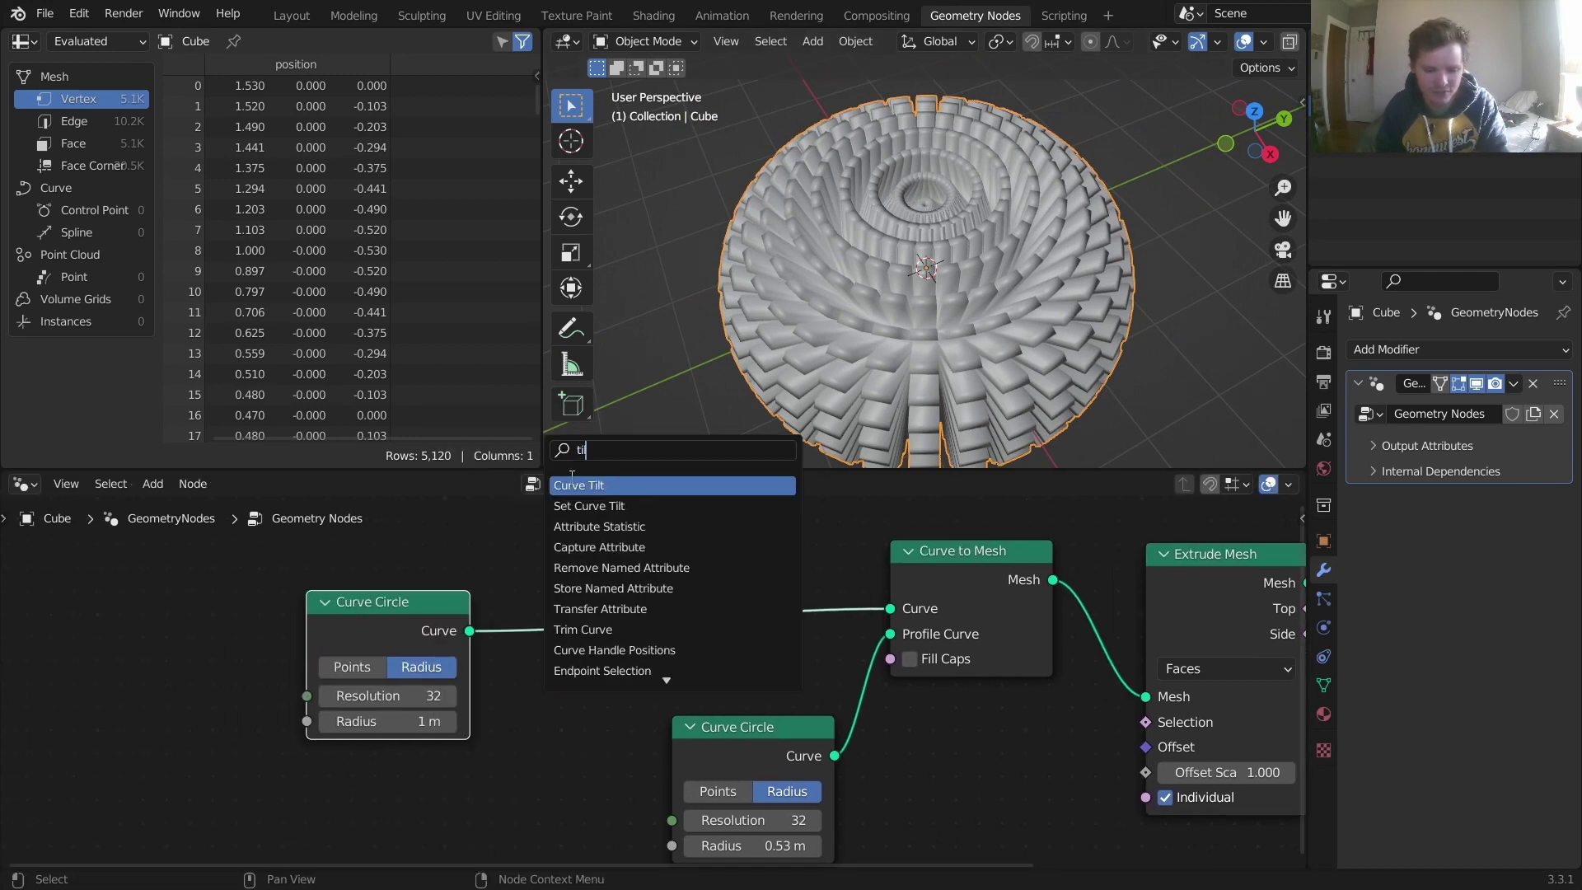
key(Return)
right_click(588, 586)
key(shift+a)
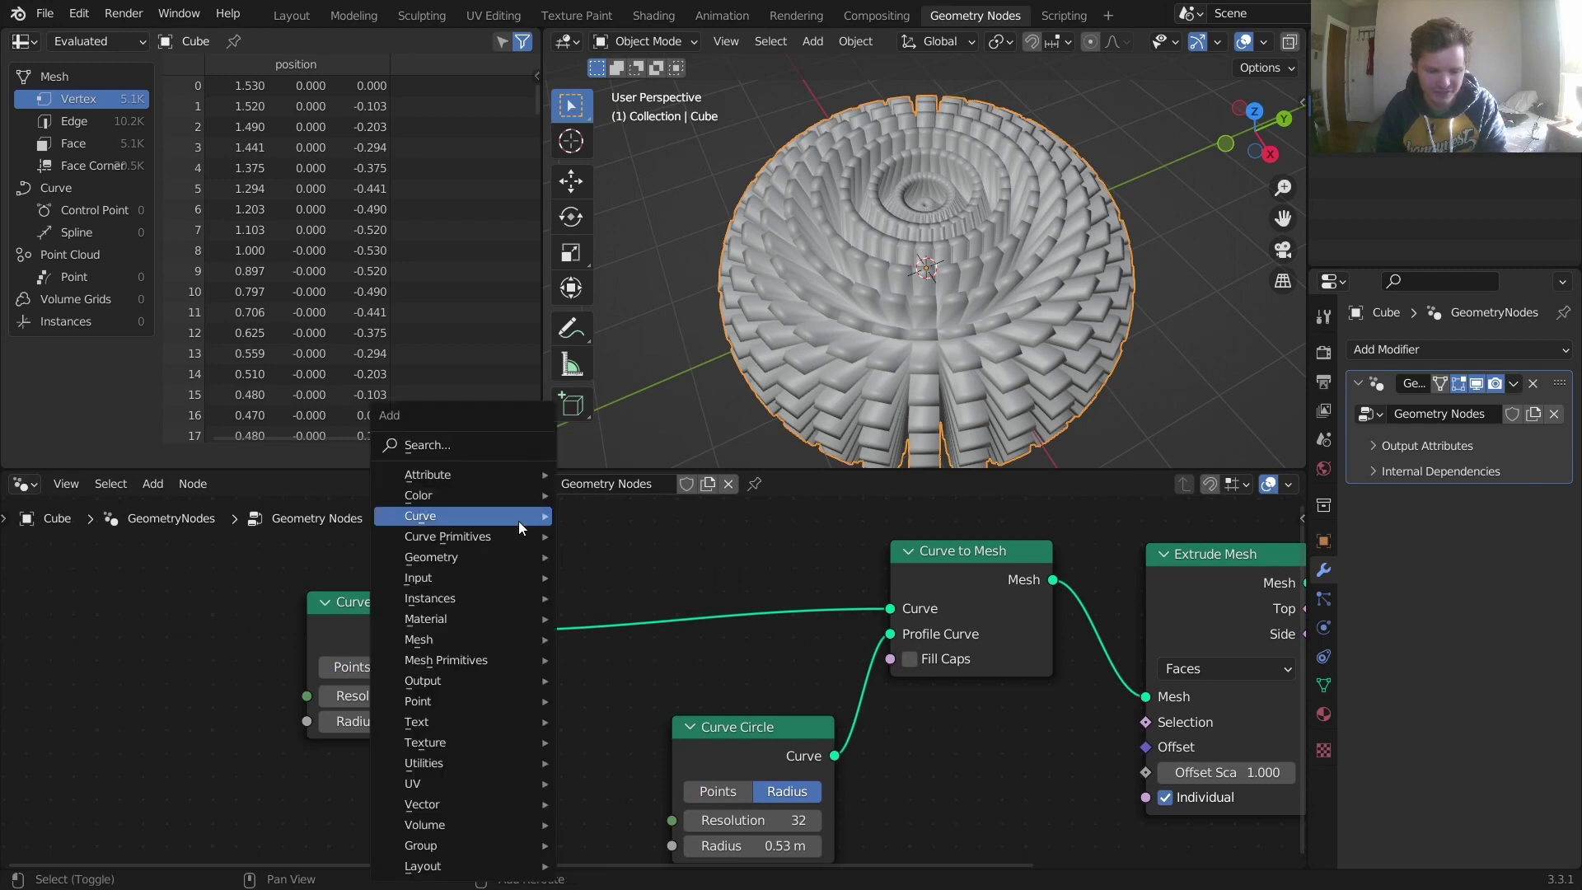
click(463, 447)
text(tilt)
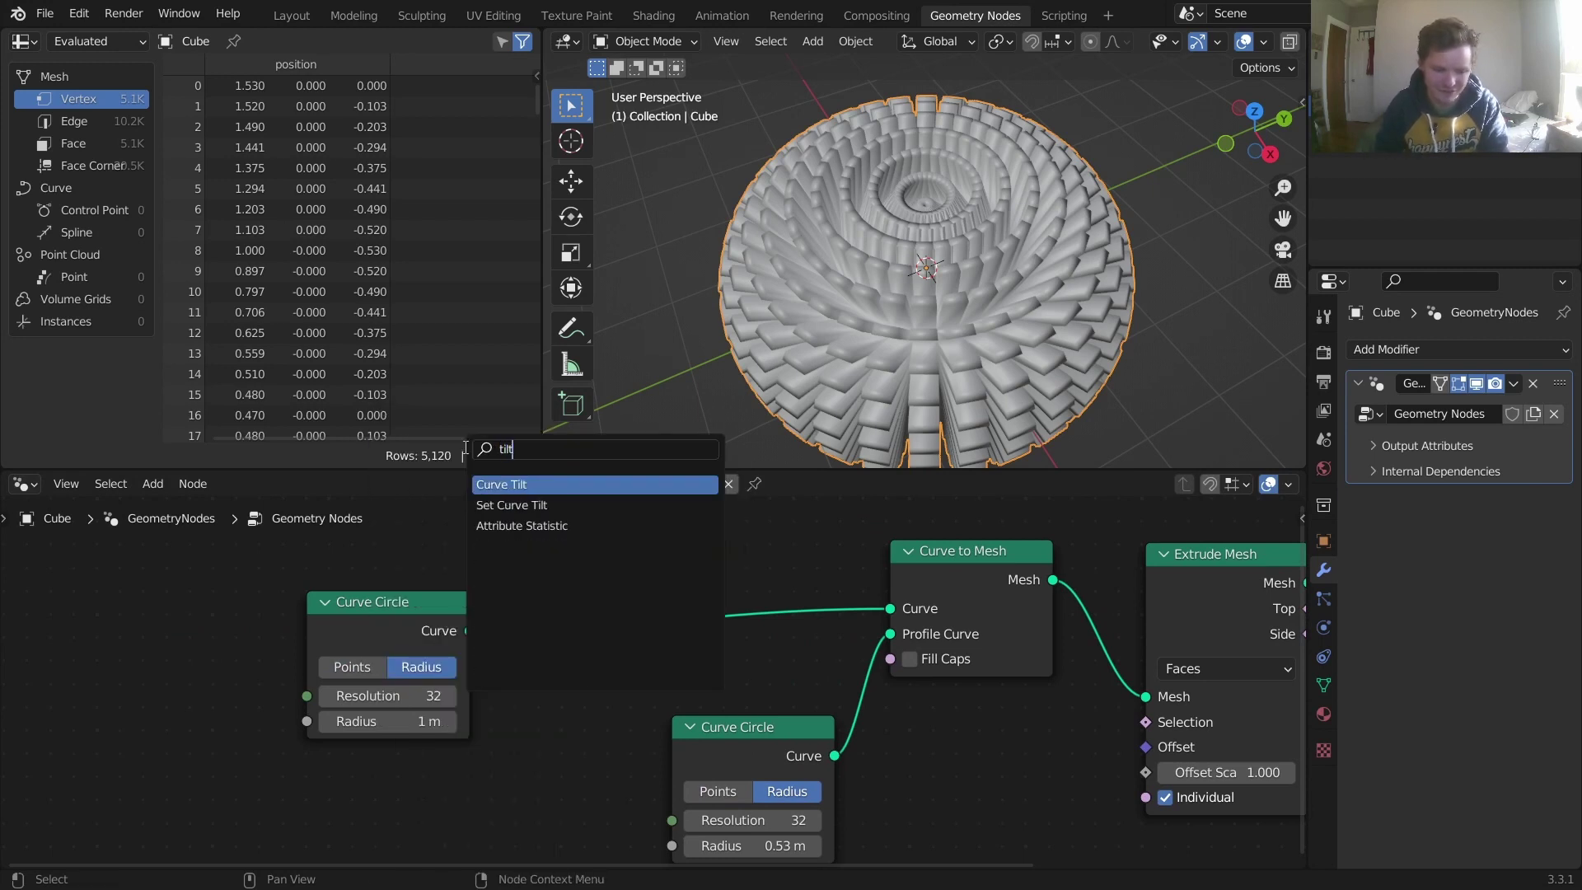
click(529, 505)
click(624, 624)
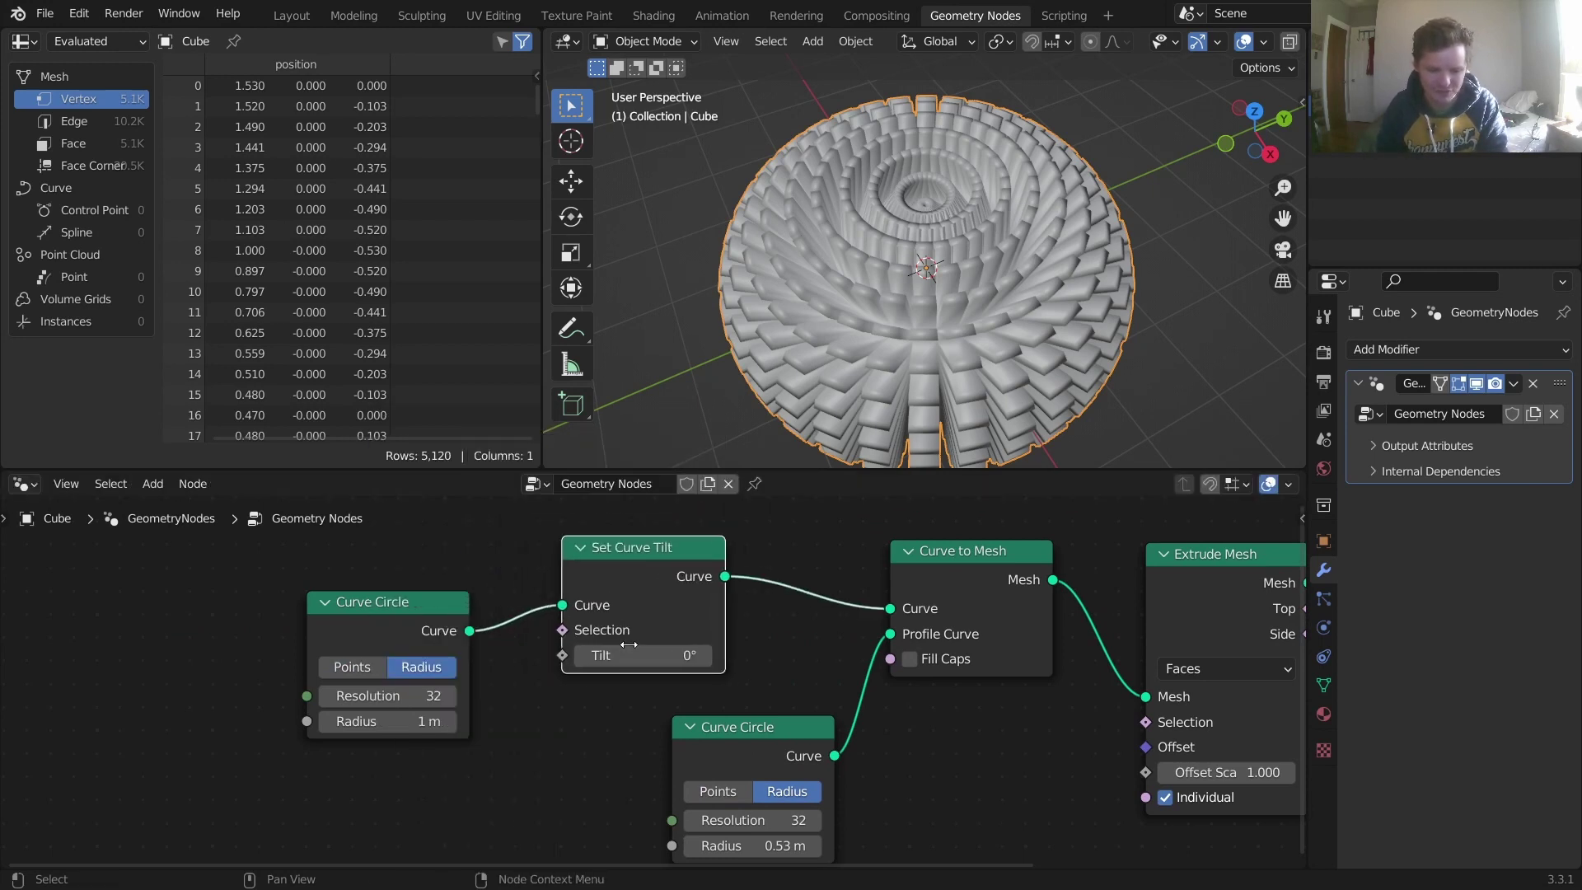
drag(625, 652, 716, 655)
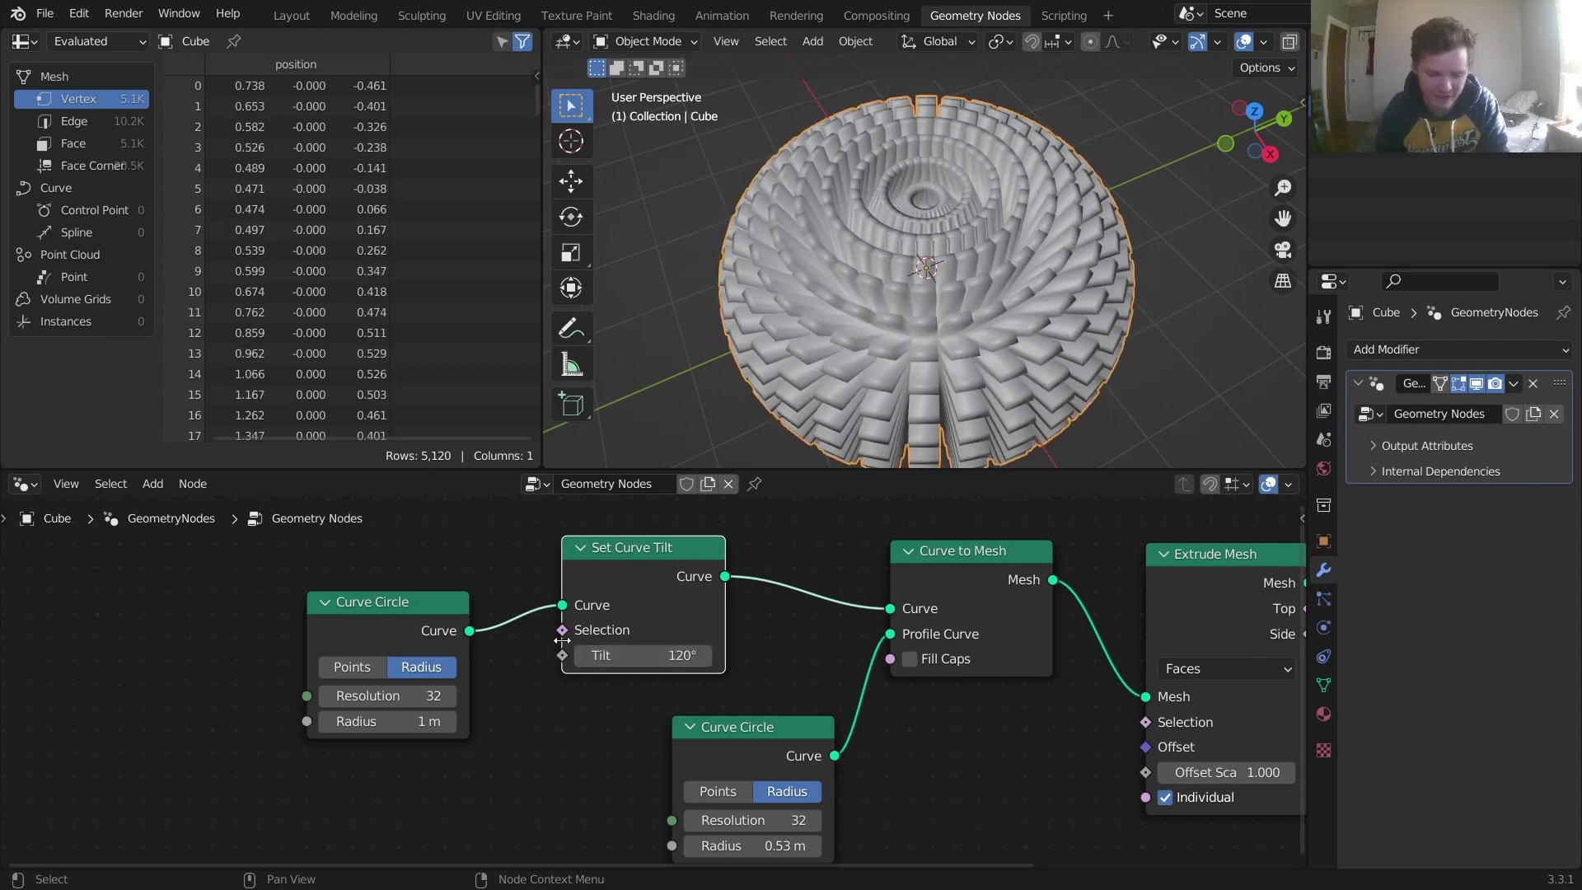
drag(417, 629, 255, 602)
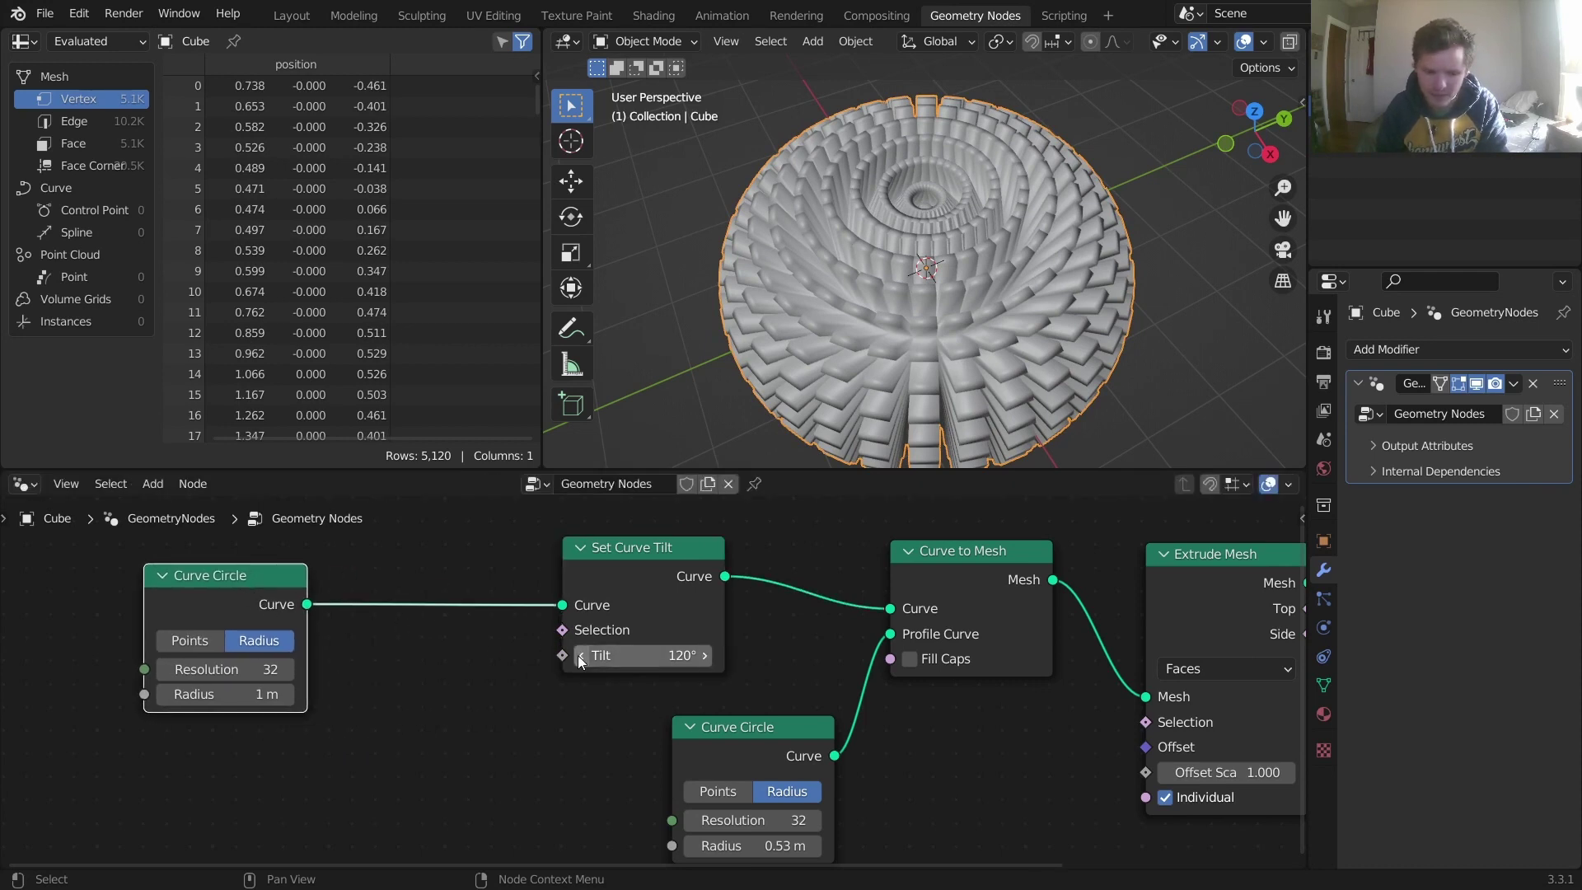
- Drive Tilt with a Math Add node whose first input is the Spline Parameter Factor
drag(563, 655, 383, 724)
text(add)
key(Return)
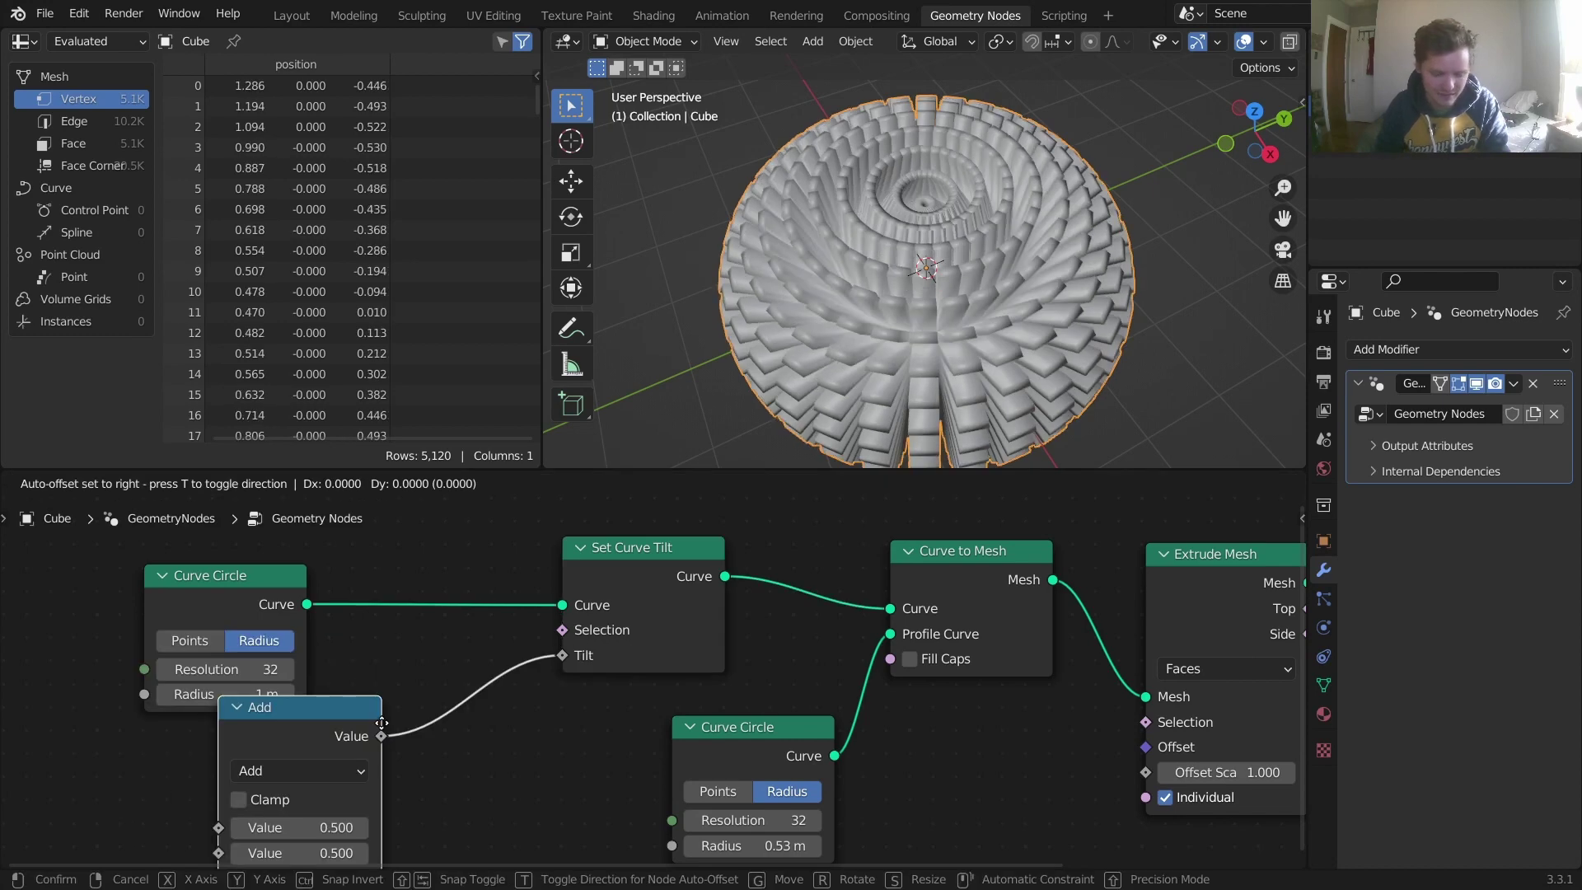
click(411, 725)
middle_drag(220, 769, 533, 669)
drag(563, 732, 306, 729)
text(par)
key(Return)
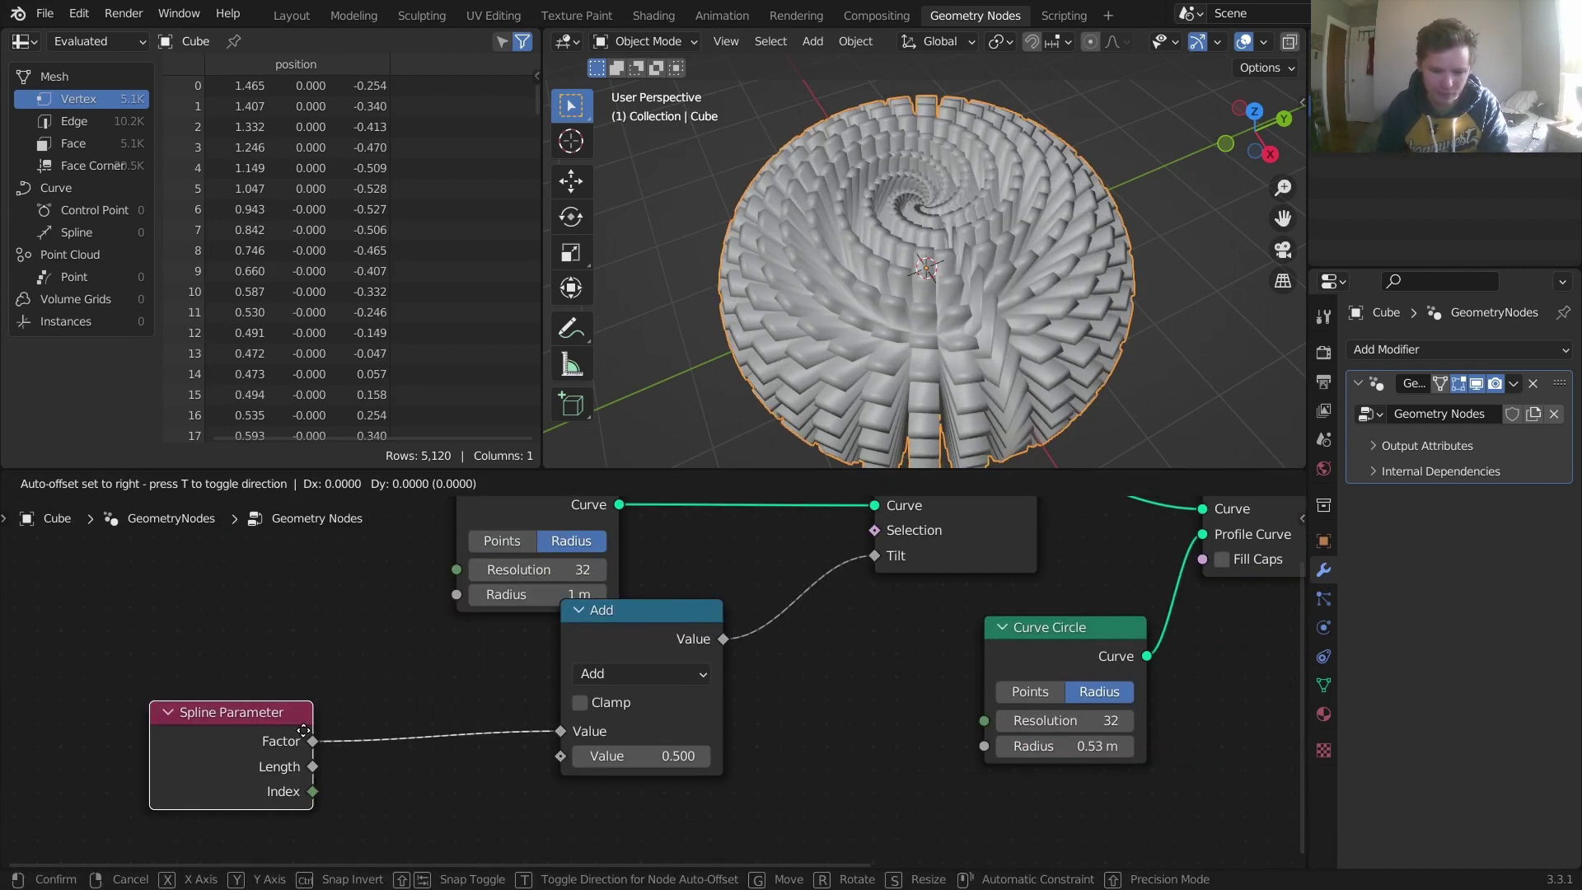
click(346, 718)
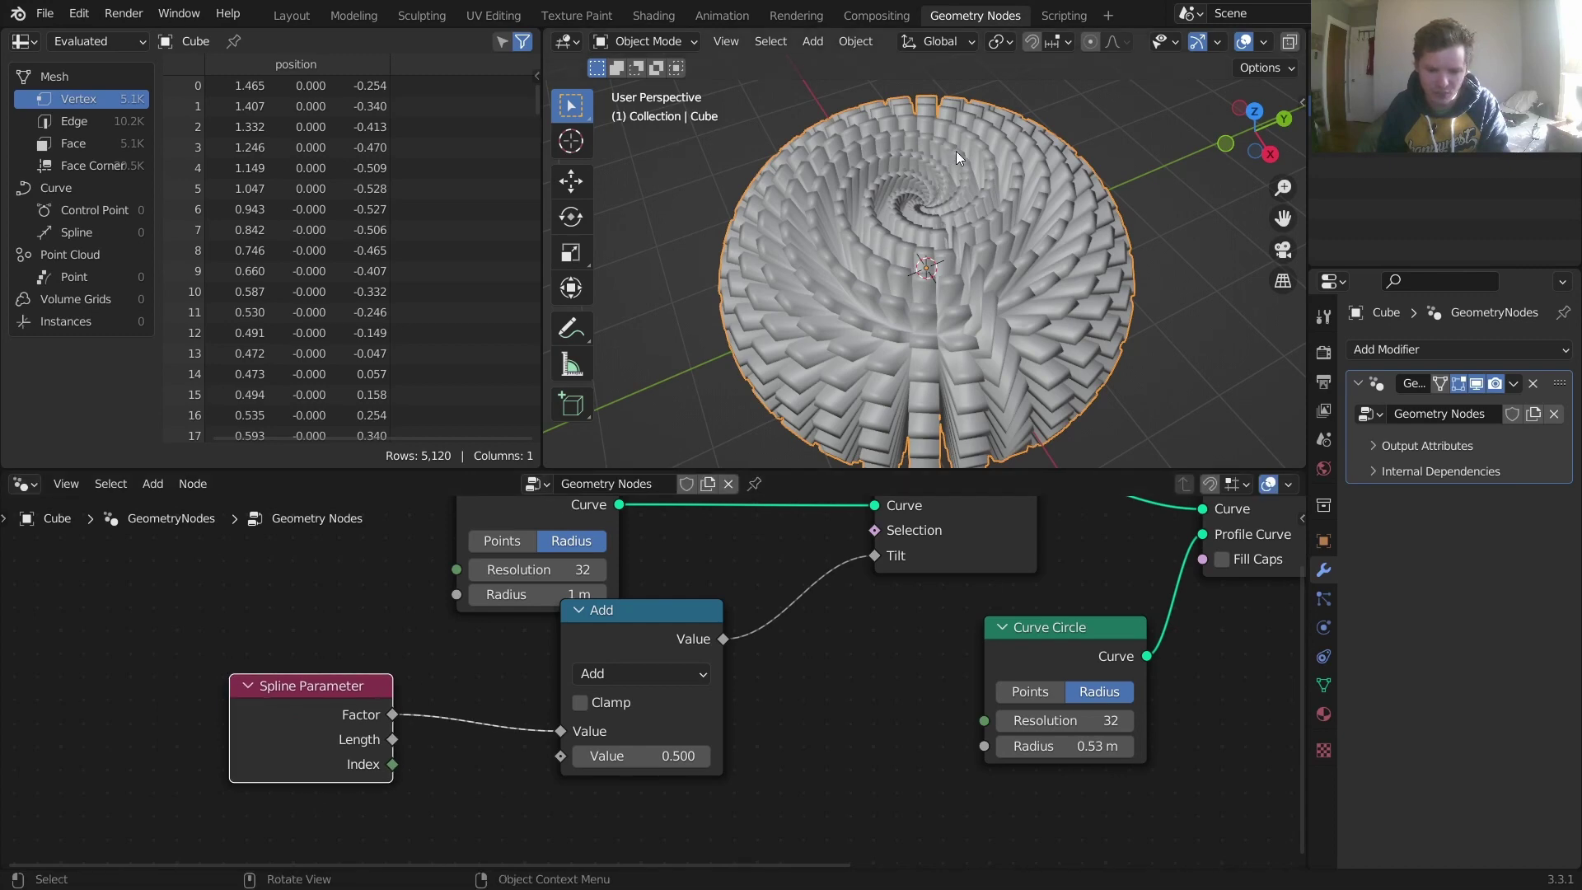
- Feed Scene Time seconds into the Add node's second Value input
scroll(957, 151, up, 5)
middle_drag(957, 151, 961, 187)
scroll(966, 140, down, 2)
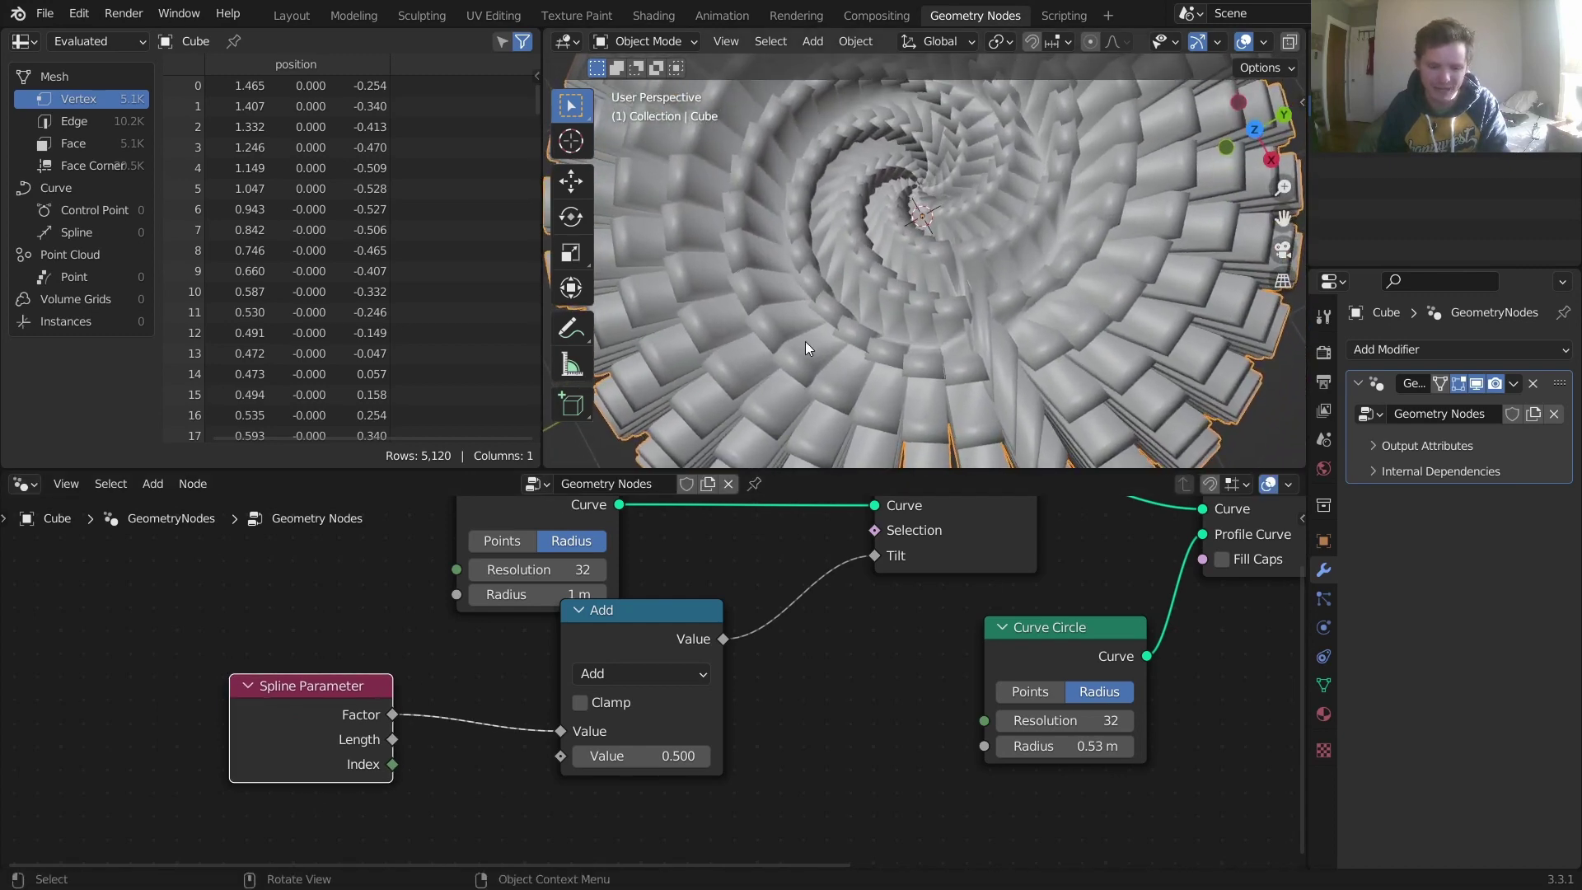
middle_drag(564, 756, 625, 703)
drag(625, 702, 363, 643)
text(time)
key(Return)
click(547, 800)
- Play the animation to preview the twist, then return to the first frame
key(space)
middle_drag(936, 264, 971, 120)
key(space)
middle_drag(1016, 289, 965, 260)
key(shift+Left)
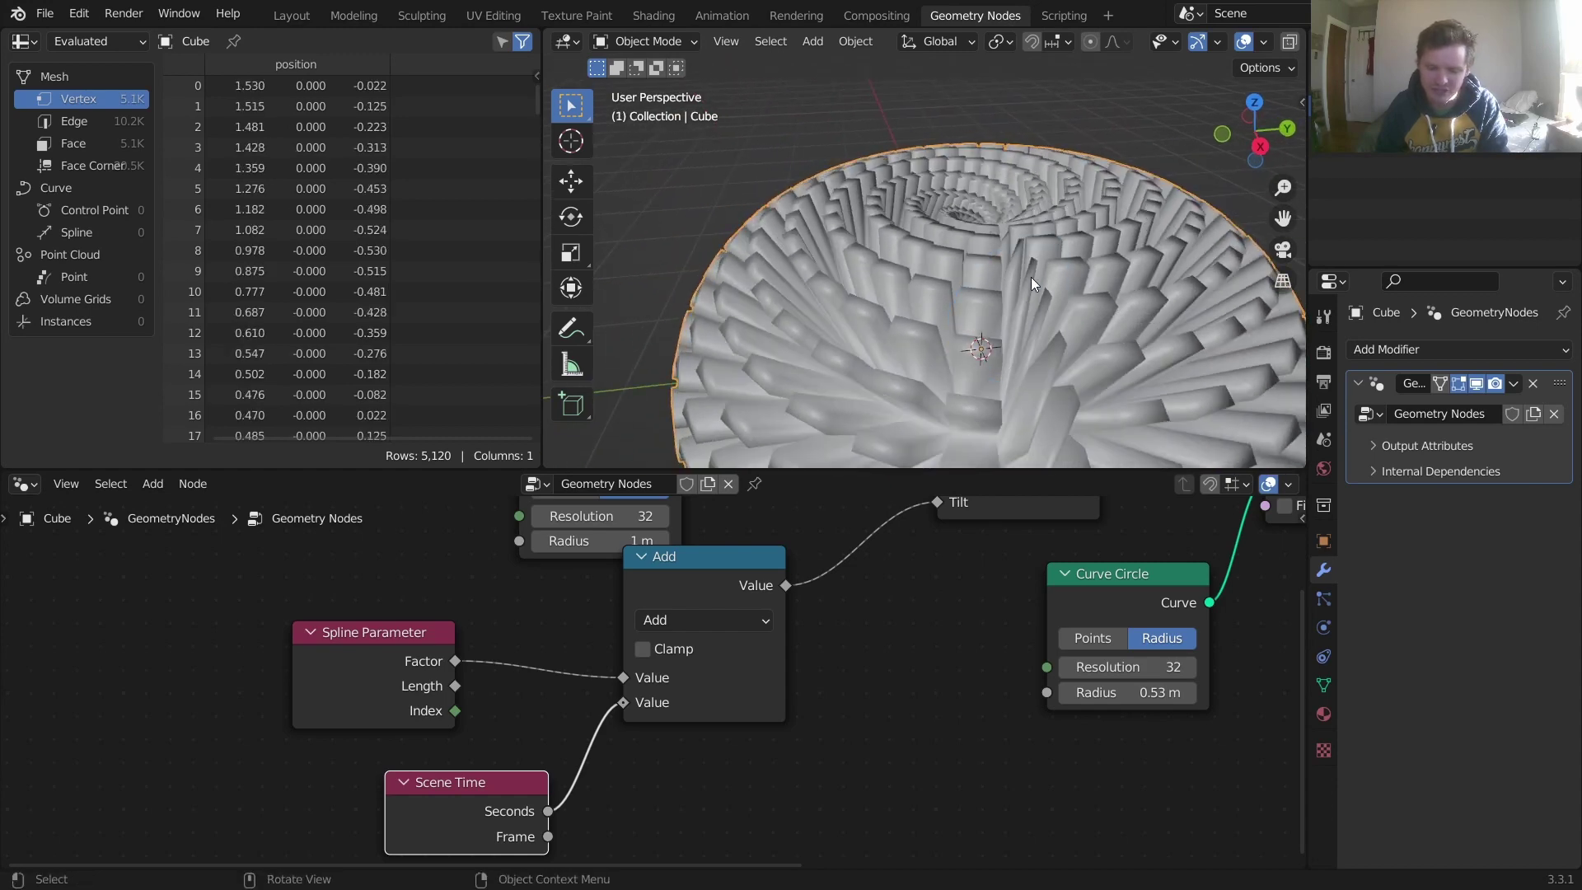
drag(1168, 237, 806, 242)
key(ctrl+z)
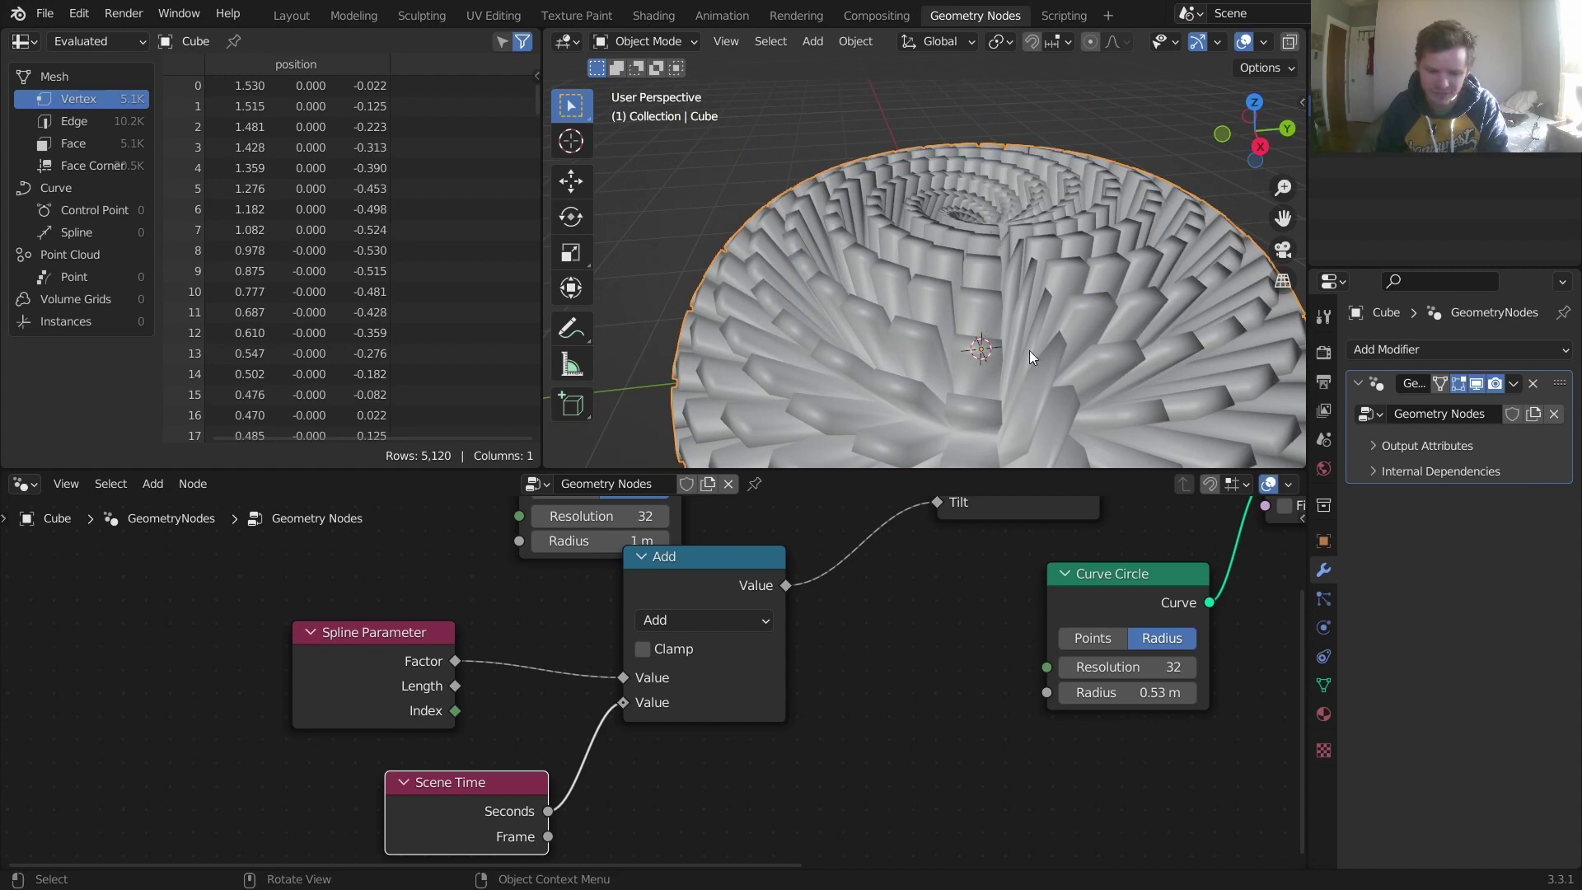
- Multiply the Spline Parameter factor by 2*pi with a Multiply node before the Add
drag(382, 657, 205, 648)
click(682, 576)
key(shift+d)
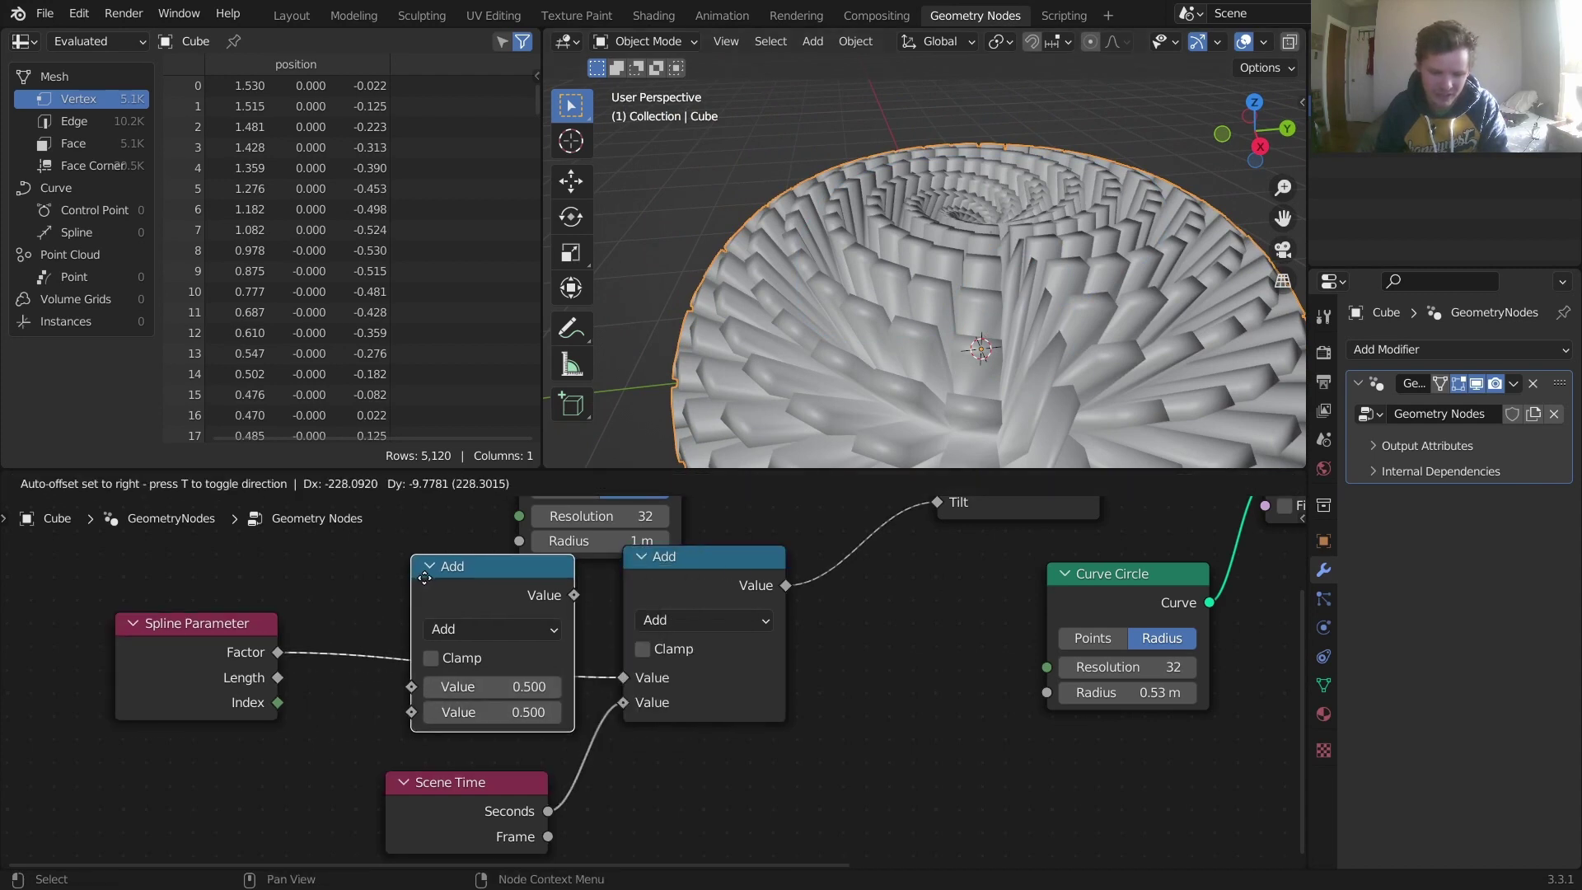
click(350, 585)
click(425, 624)
click(416, 374)
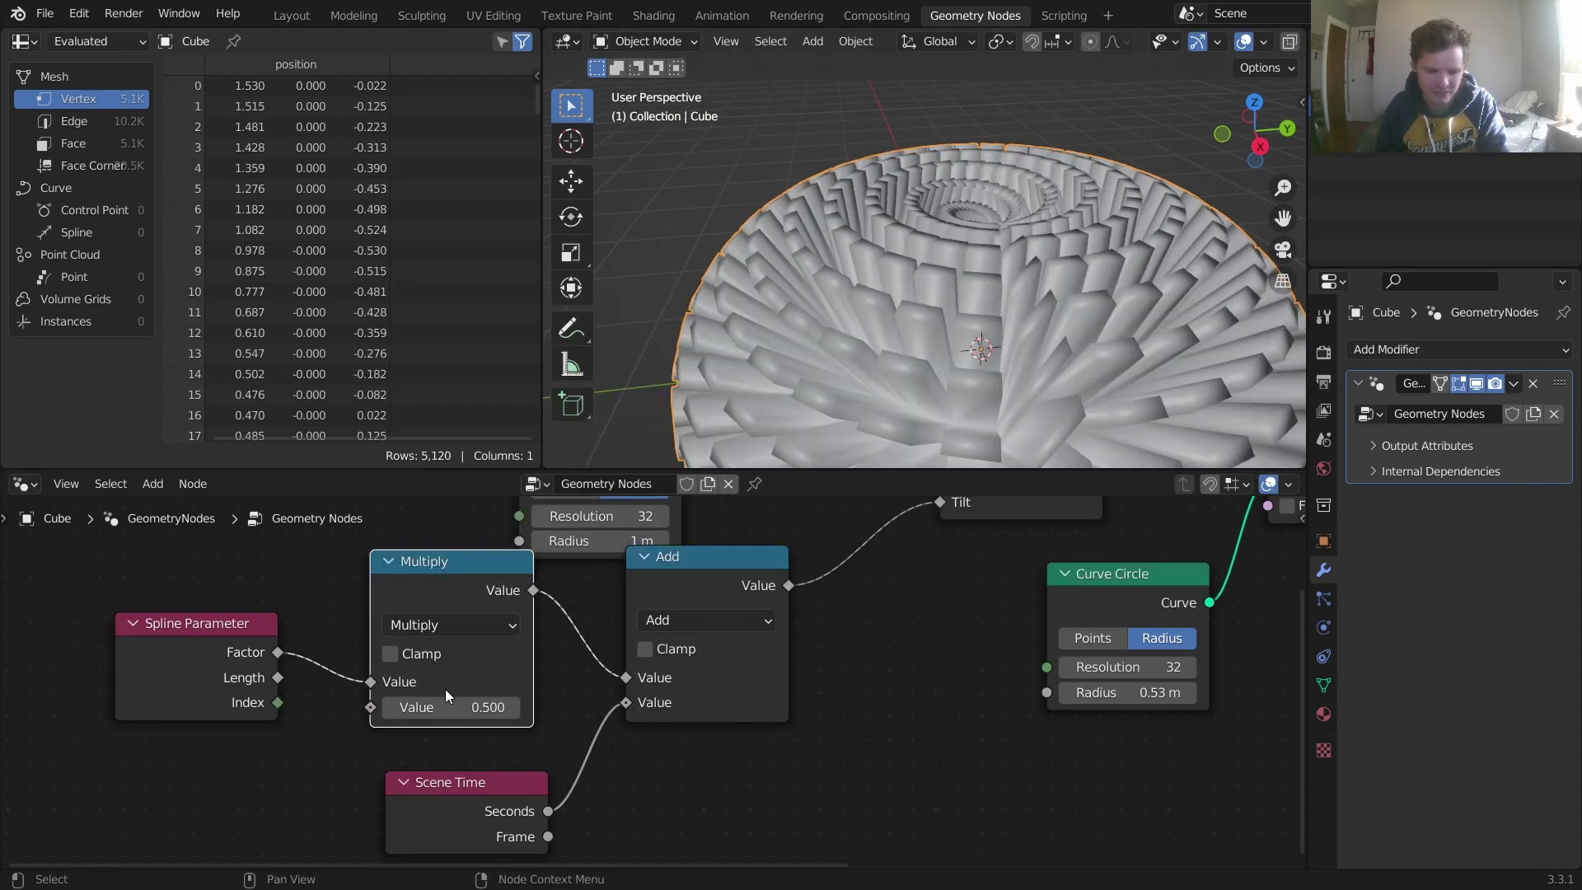
click(488, 707)
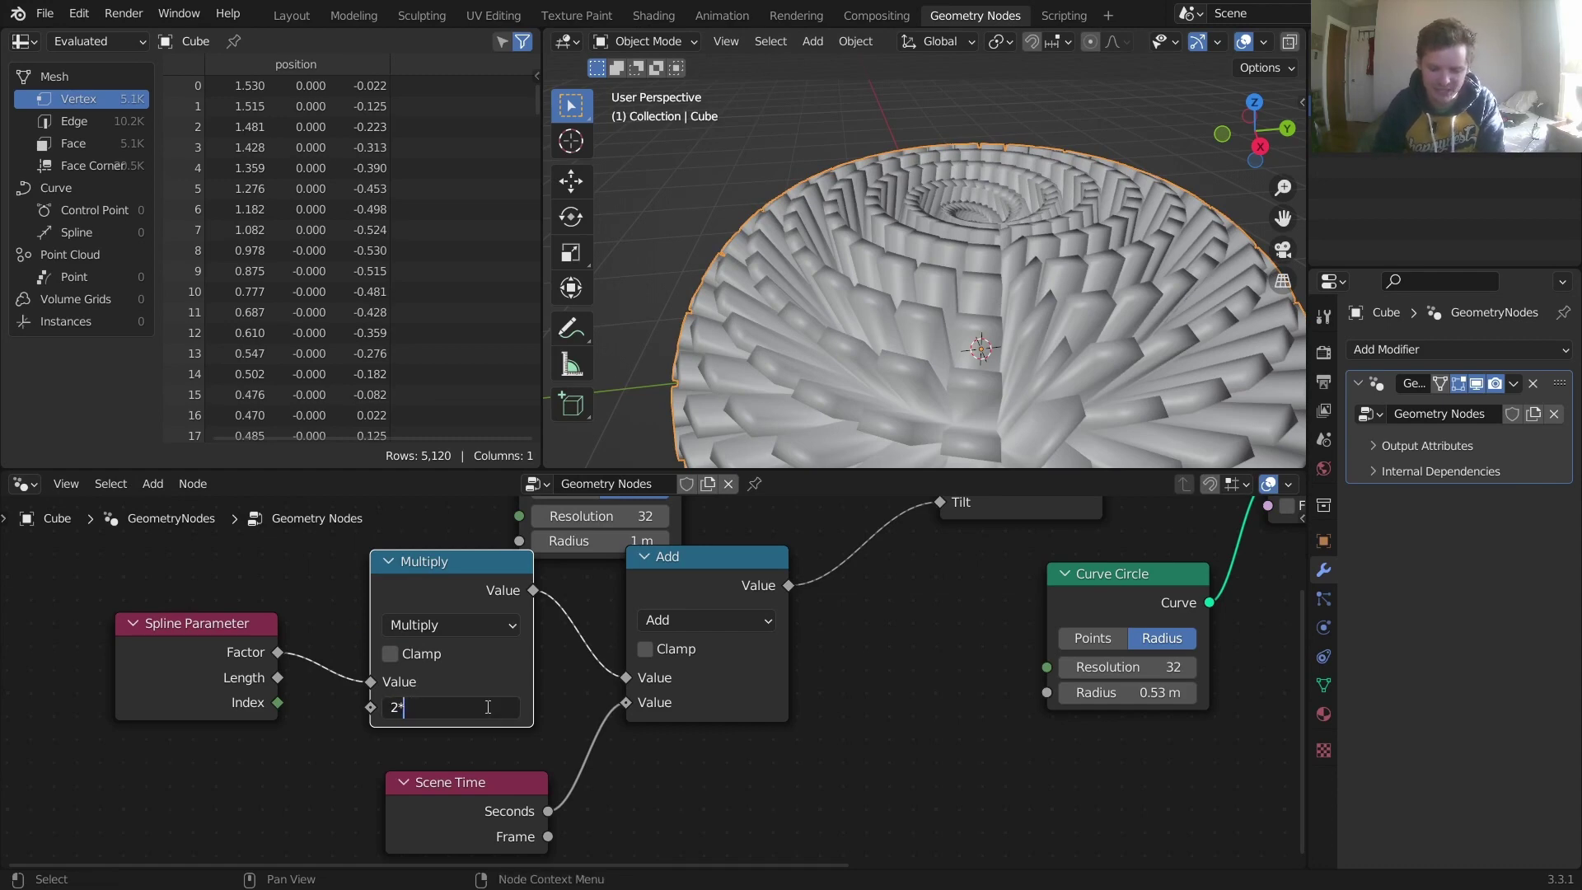
text(2*pi)
key(Return)
- Play the animation from a top-down view to preview the full-turn twist
middle_drag(942, 200, 972, 274)
key(space)
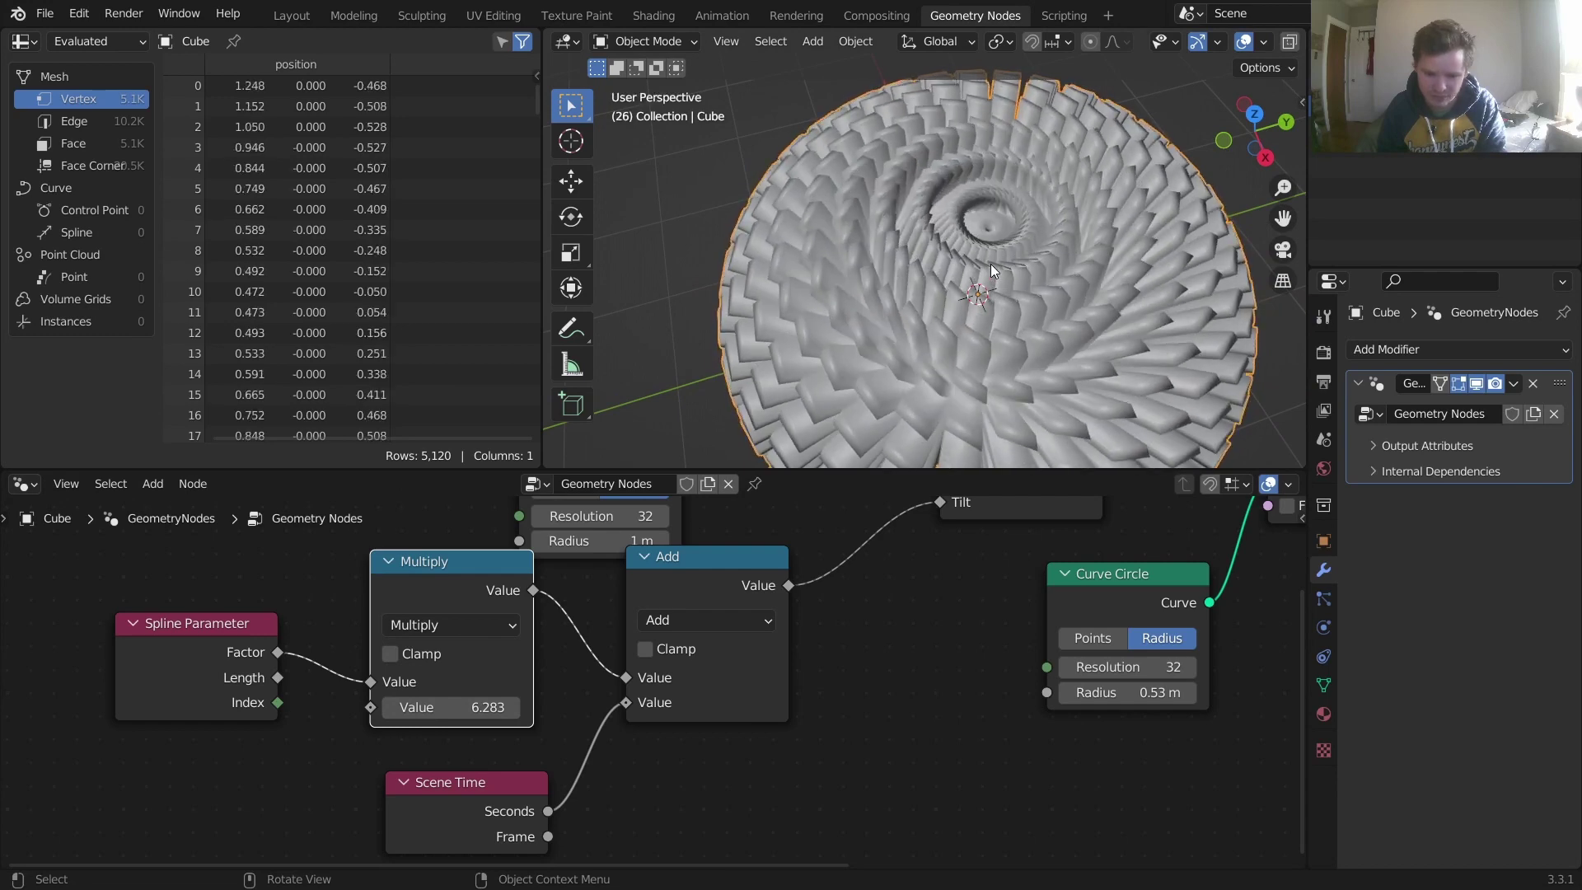
scroll(824, 577, down, 2)
middle_drag(982, 598, 798, 674)
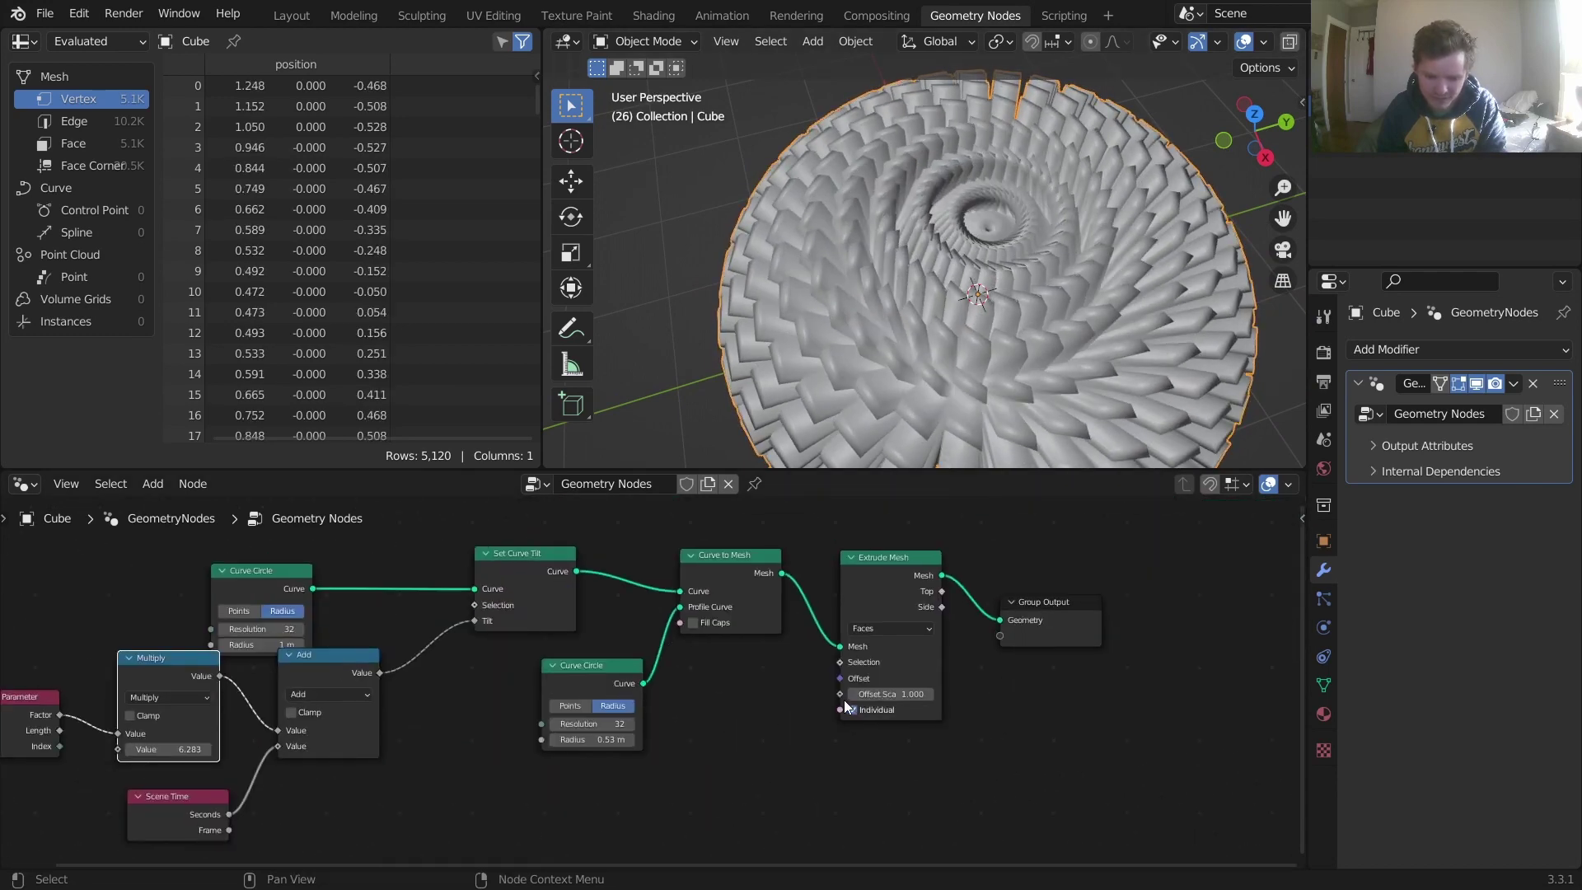
- Drive Extrude Mesh's Offset Scale with a Random Value ranging from 0.2 to 0.4
drag(840, 697, 751, 746)
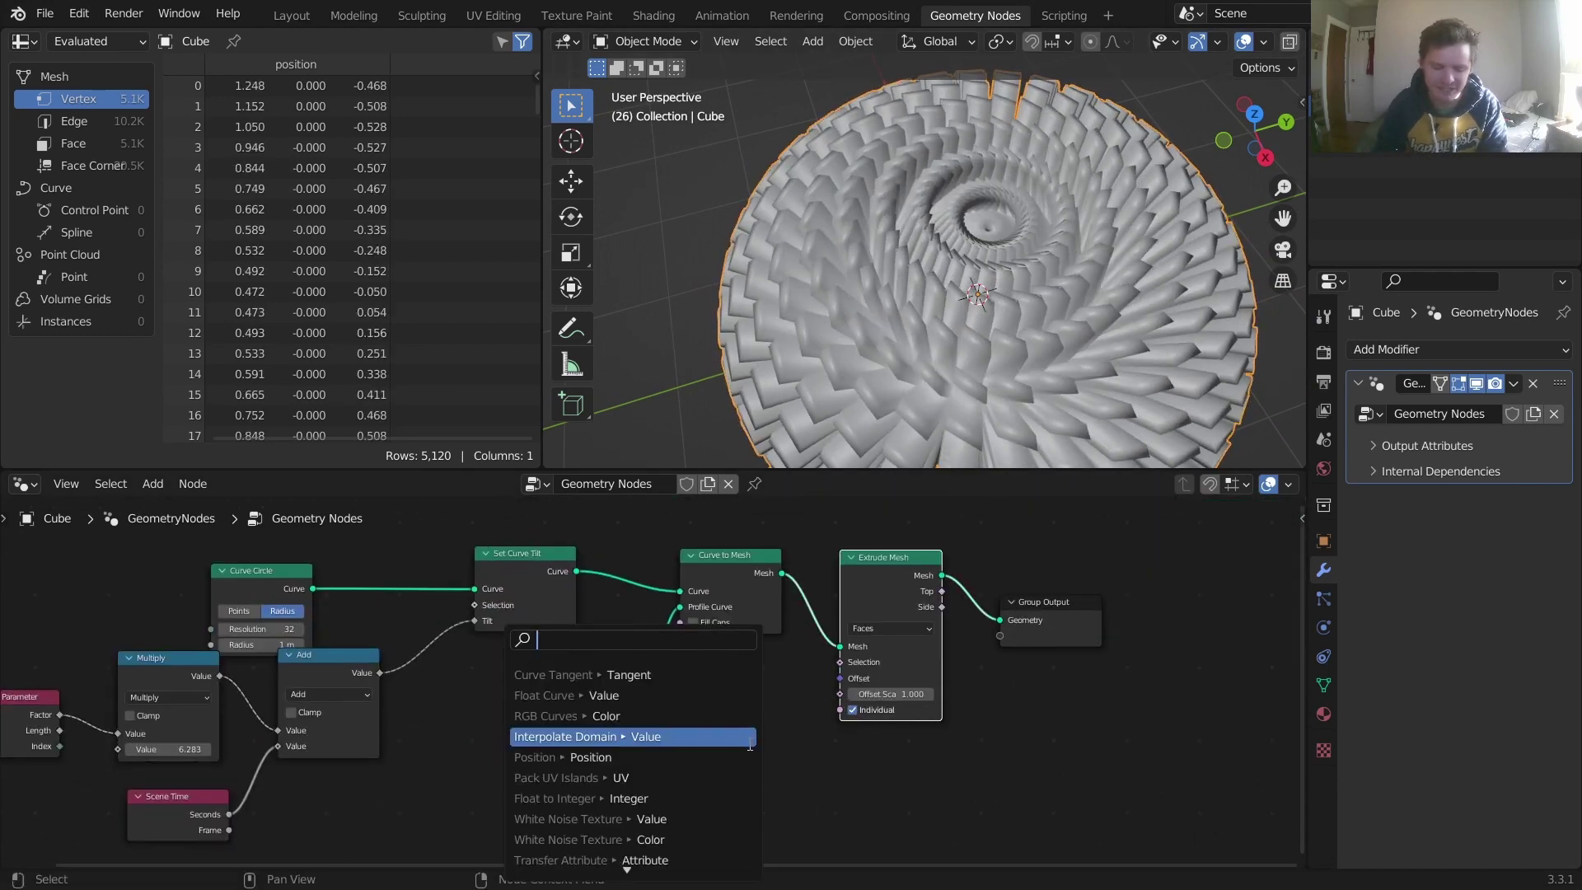
text(random value)
key(Return)
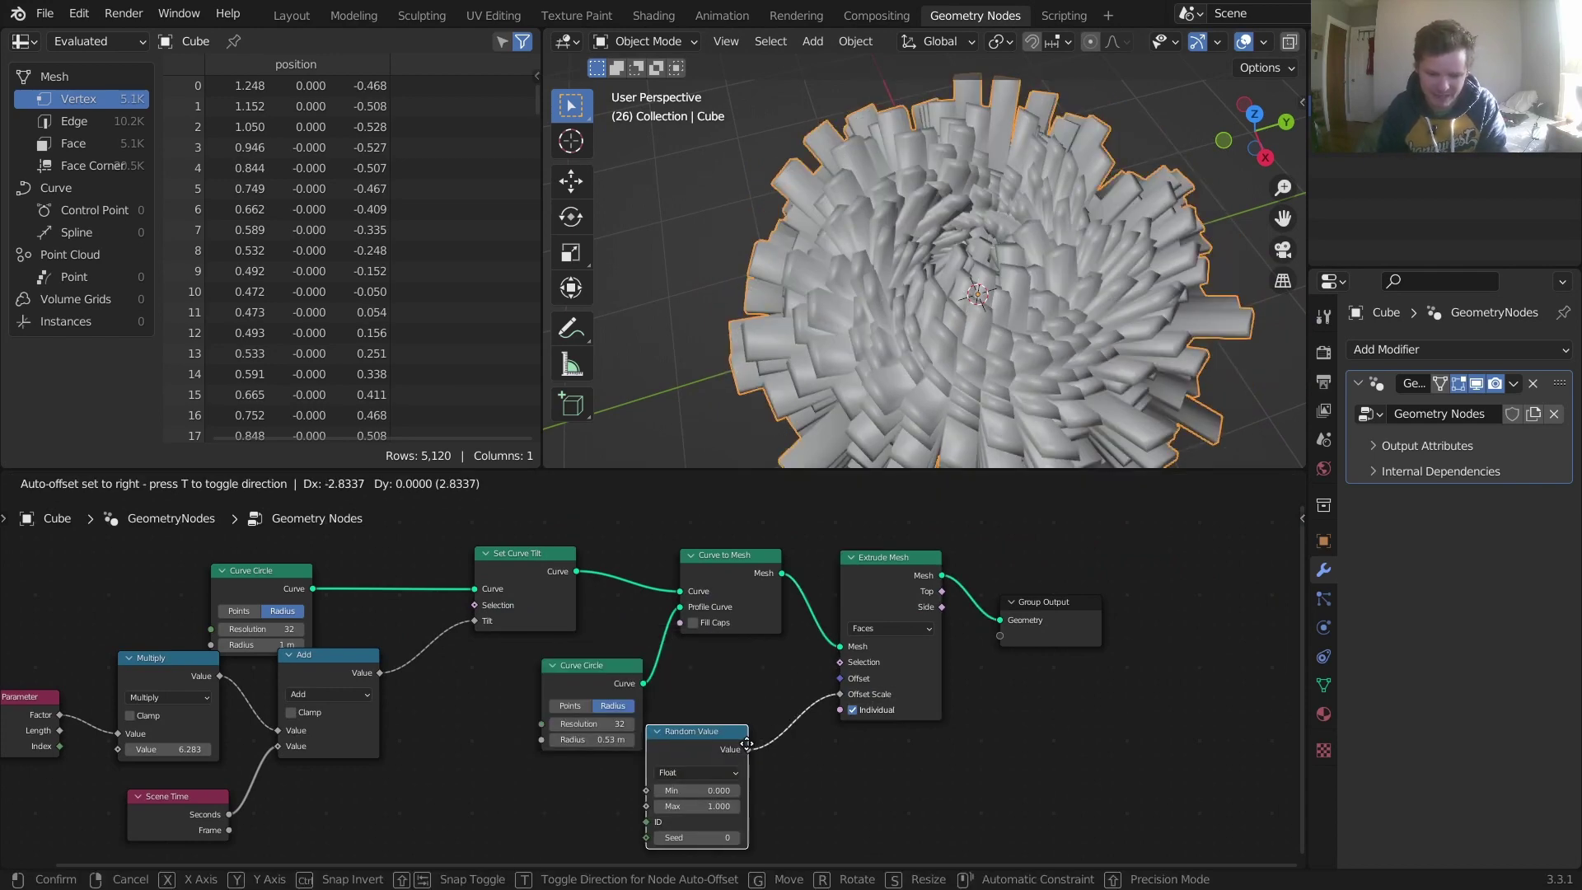
click(773, 730)
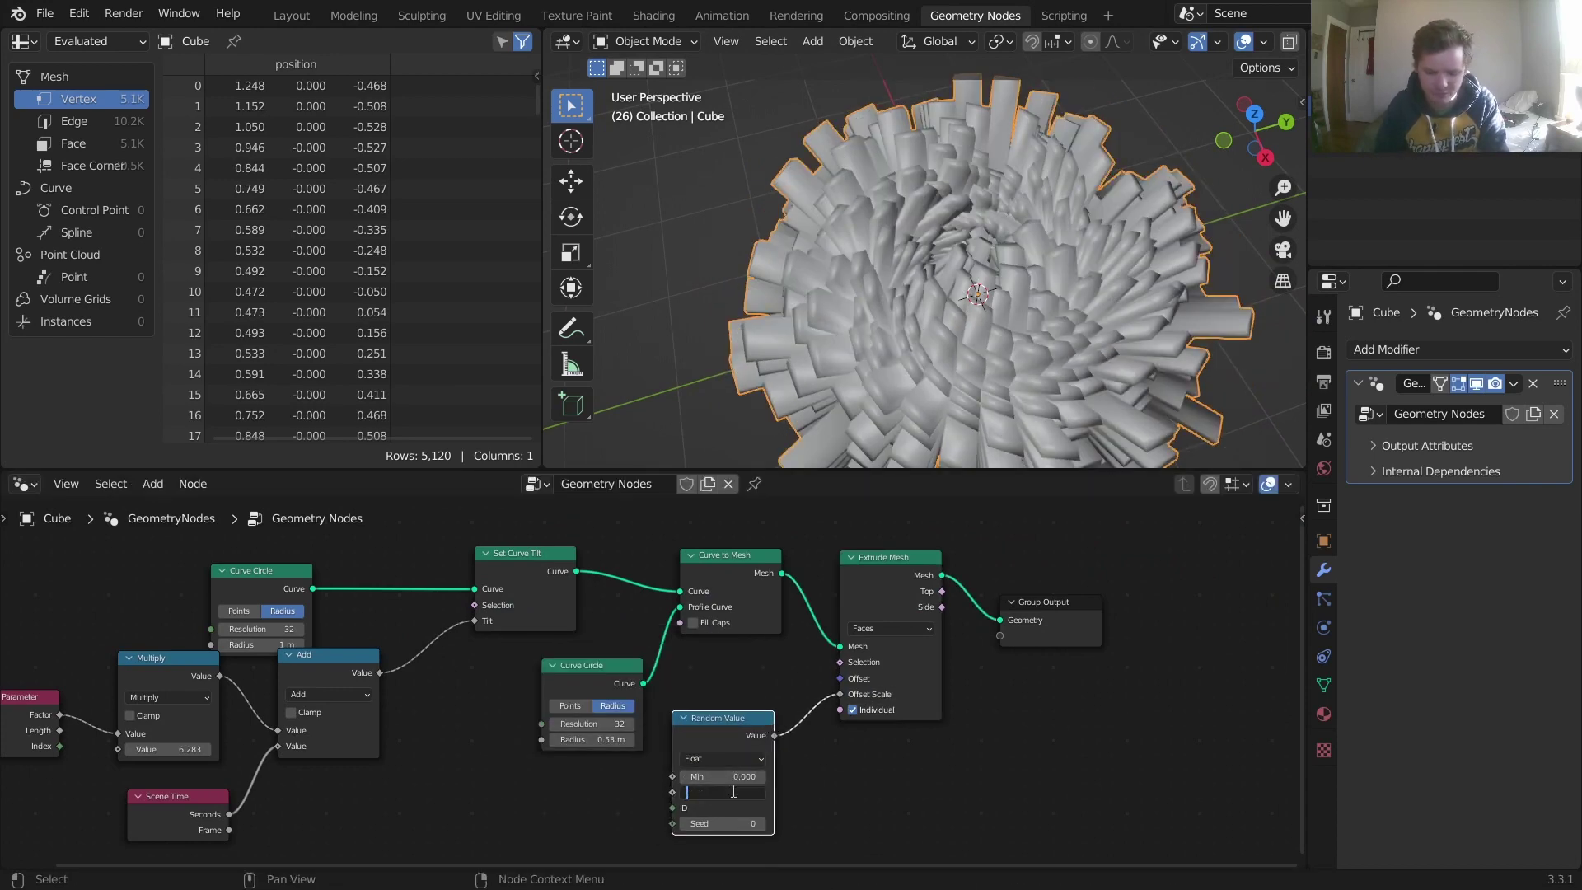
text(0.6)
key(Return)
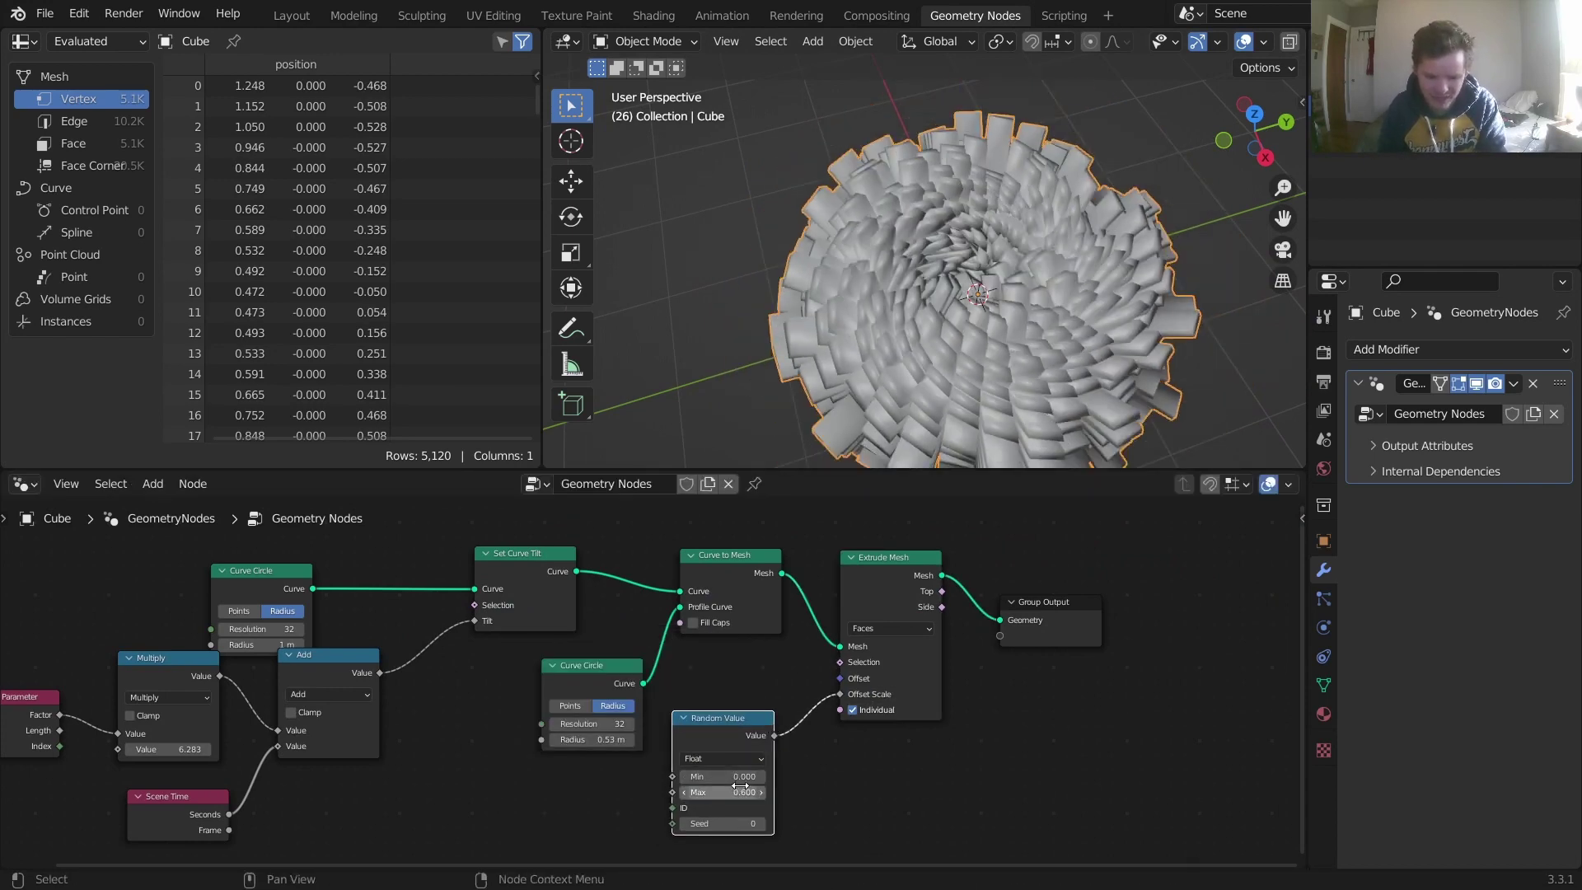
text(0.2)
key(Return)
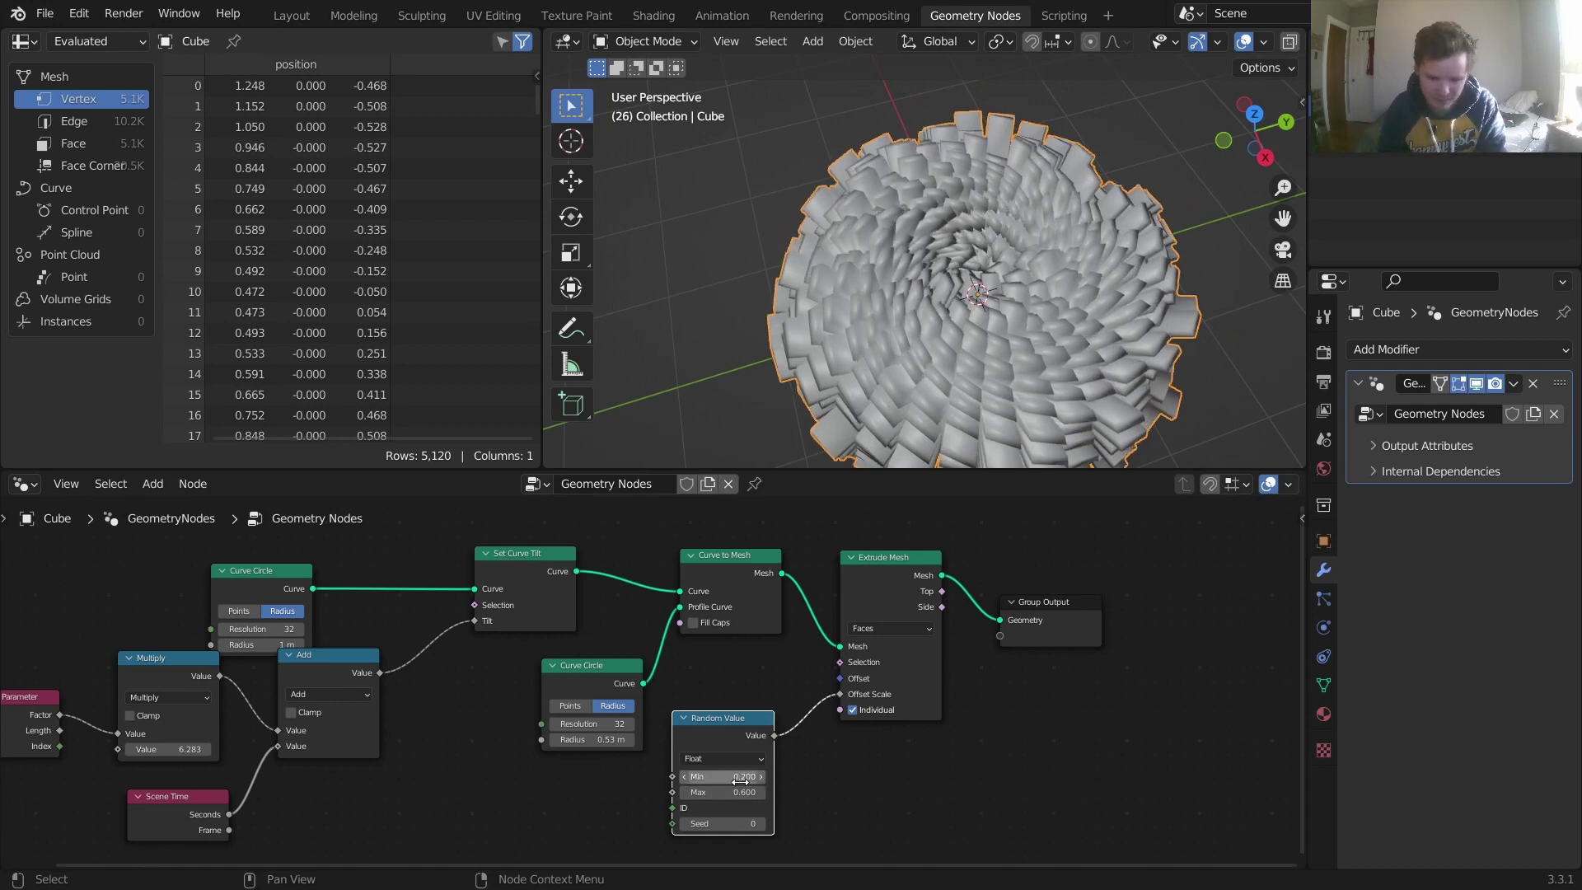
text(0.4)
key(Return)
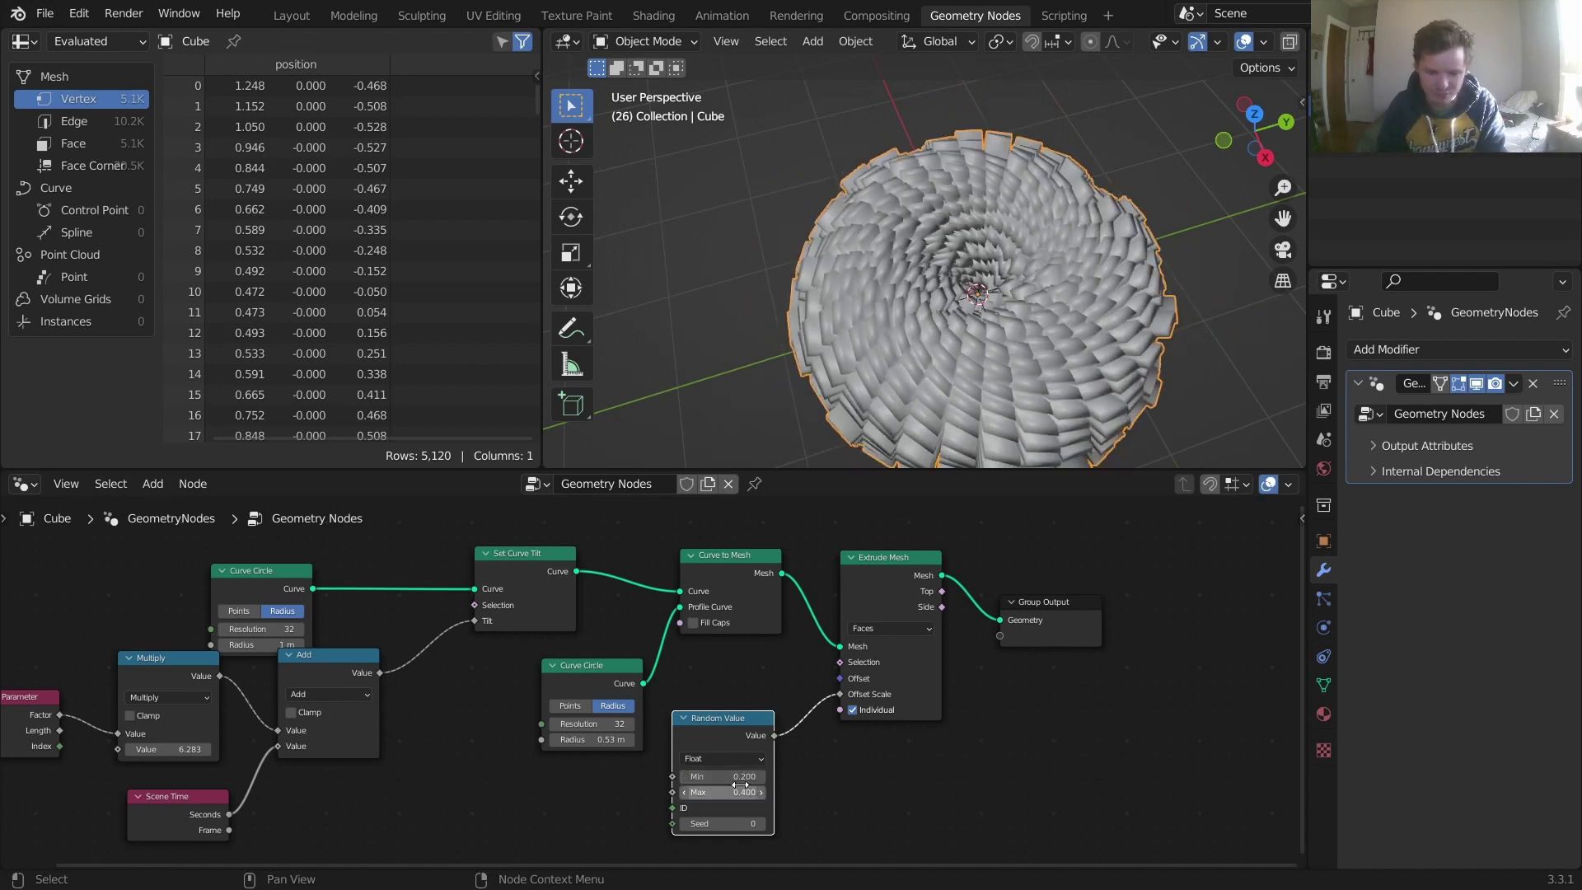
- Set the ring circle's resolution to 25 and the profile circle's to 16, then play
middle_drag(300, 662, 431, 684)
scroll(412, 664, up, 3)
drag(401, 649, 309, 651)
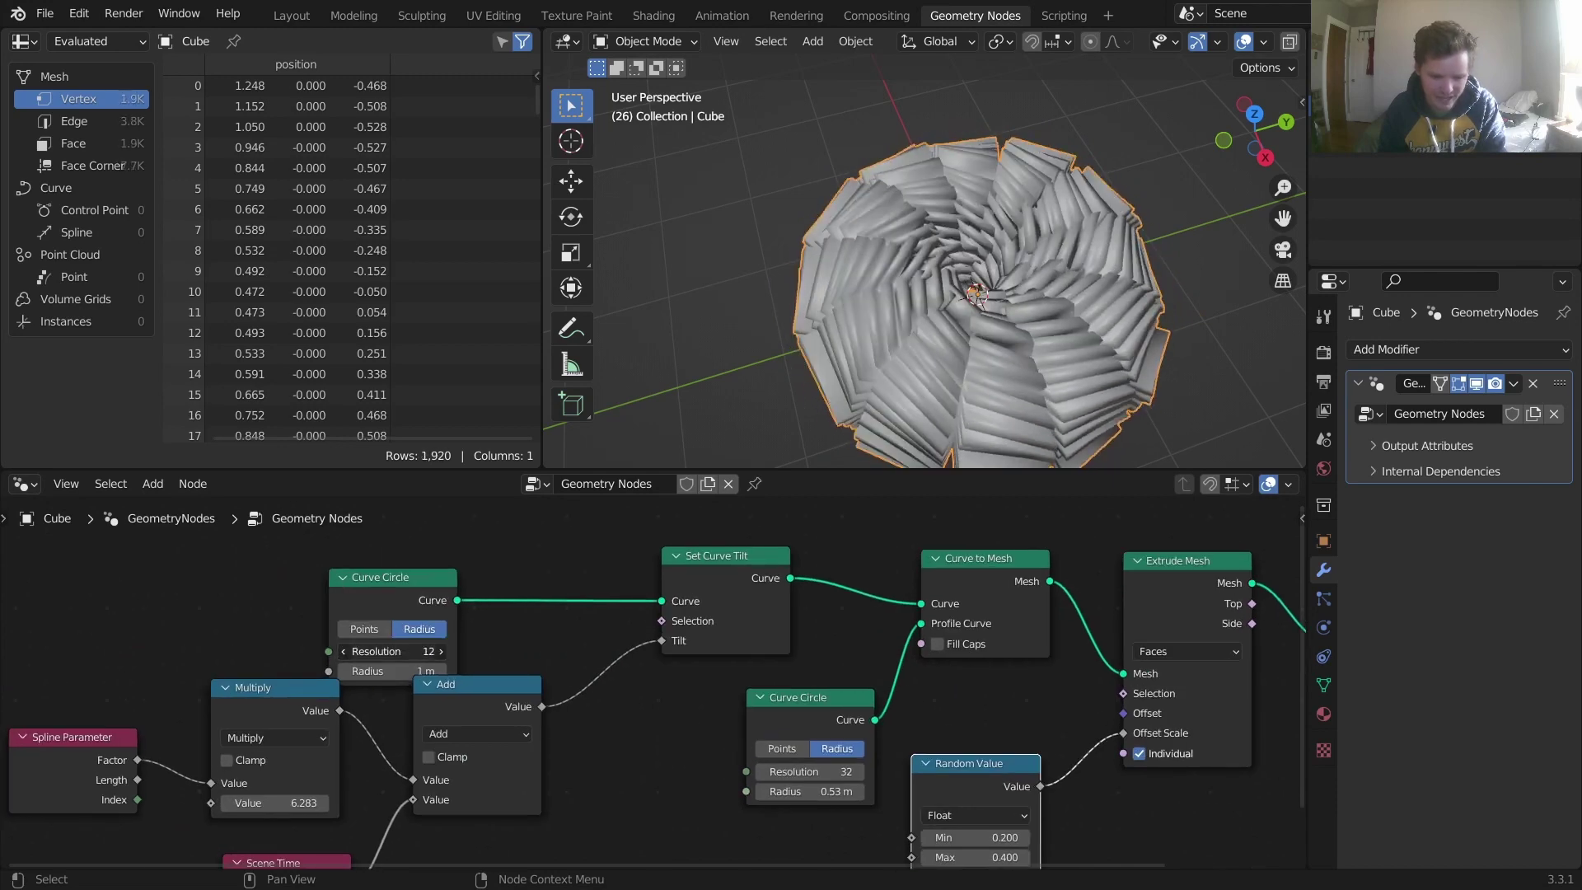
key(Return)
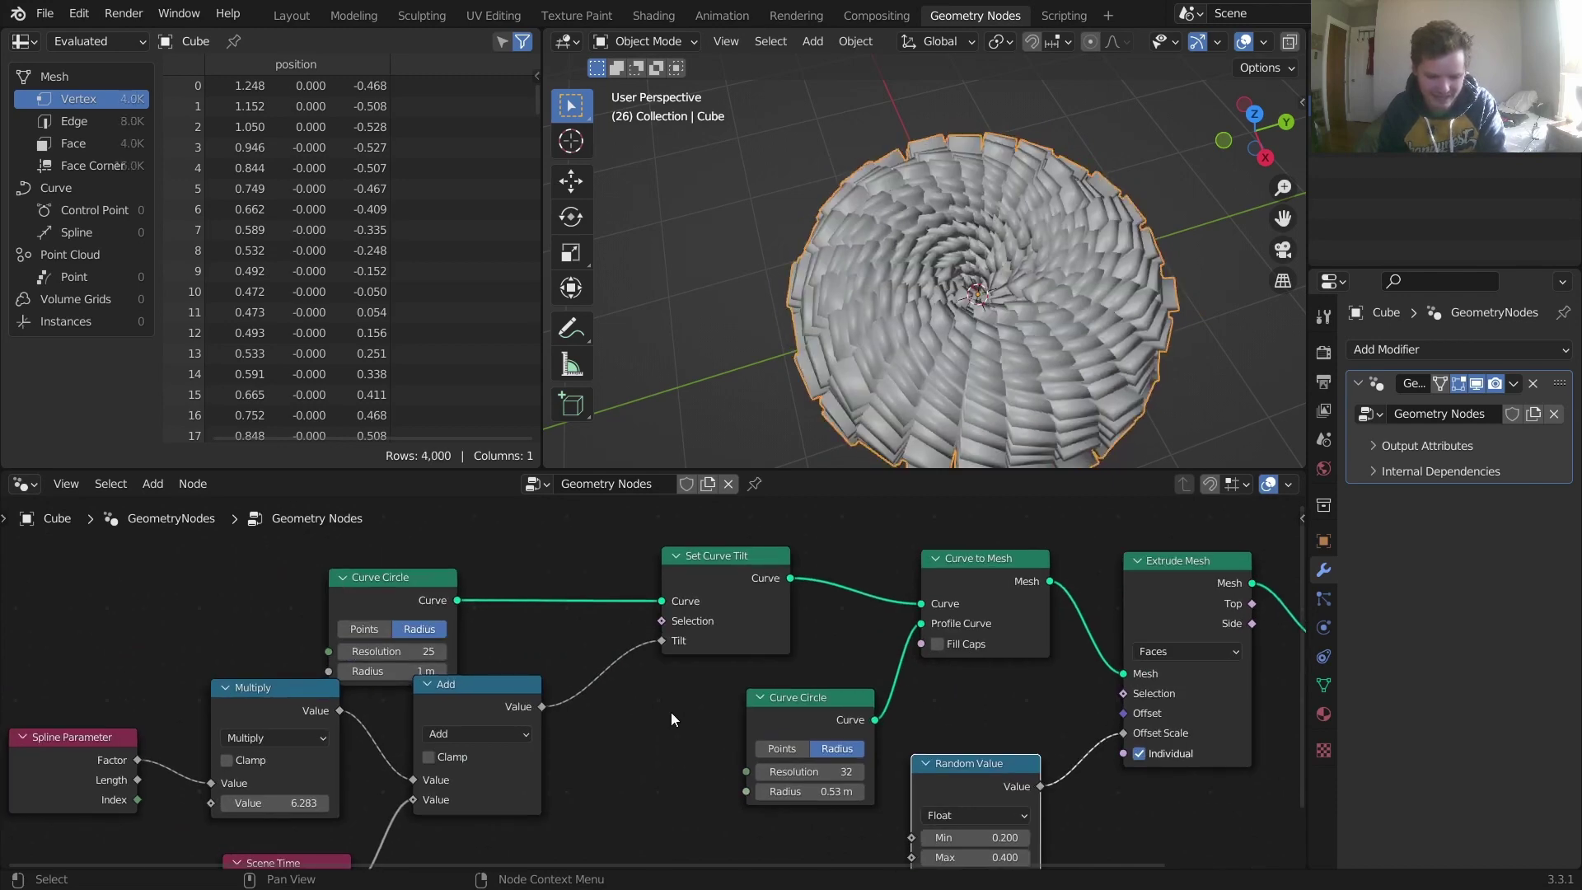
text(16)
key(Return)
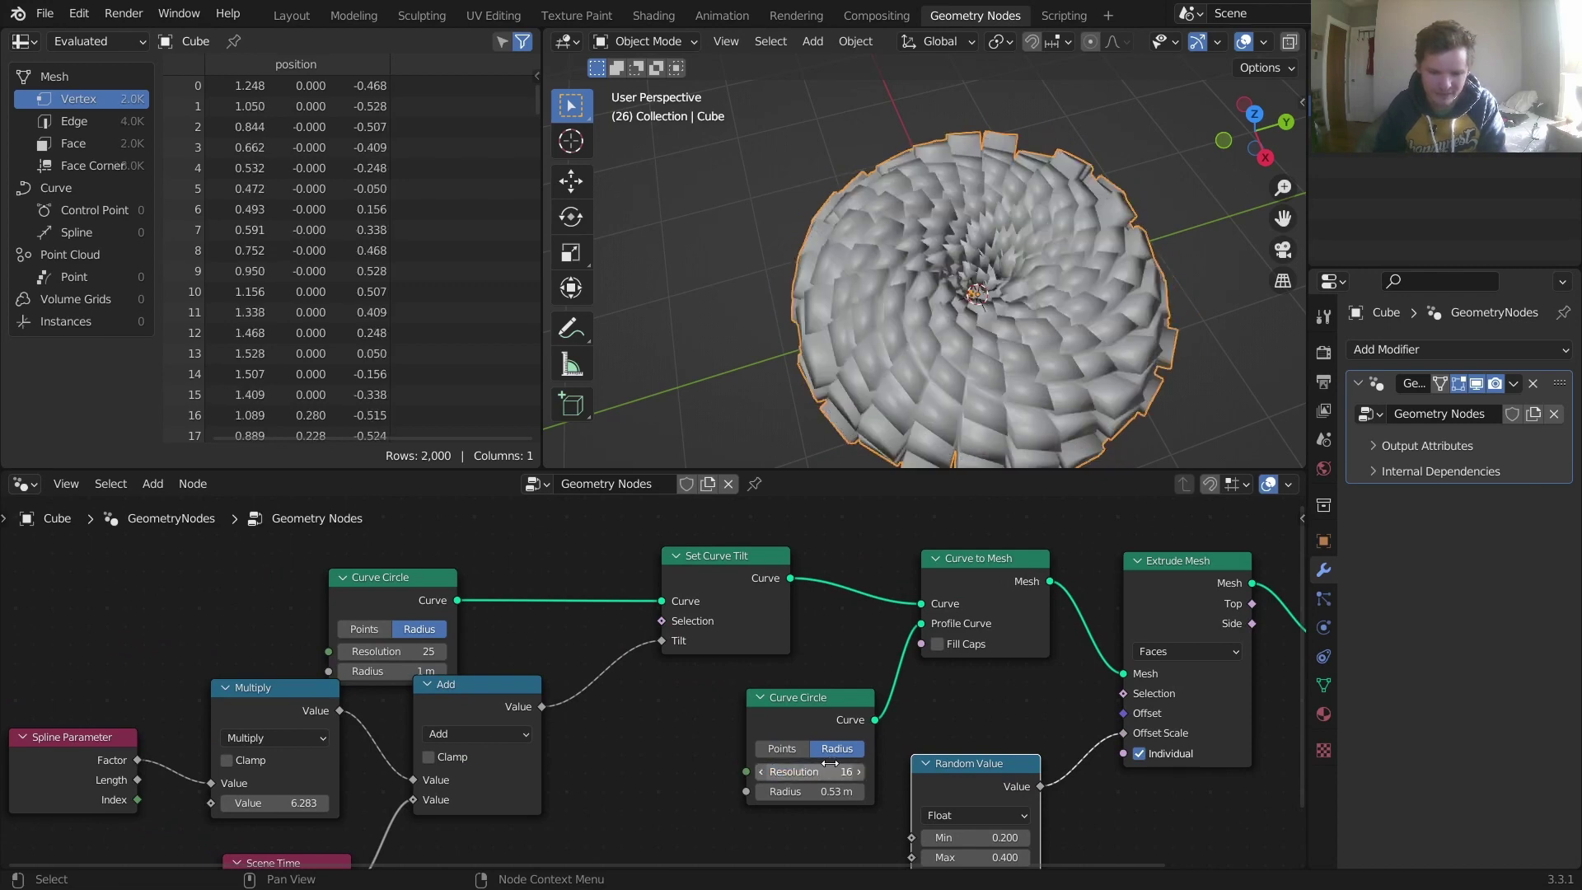
scroll(1011, 238, up, 5)
key(space)
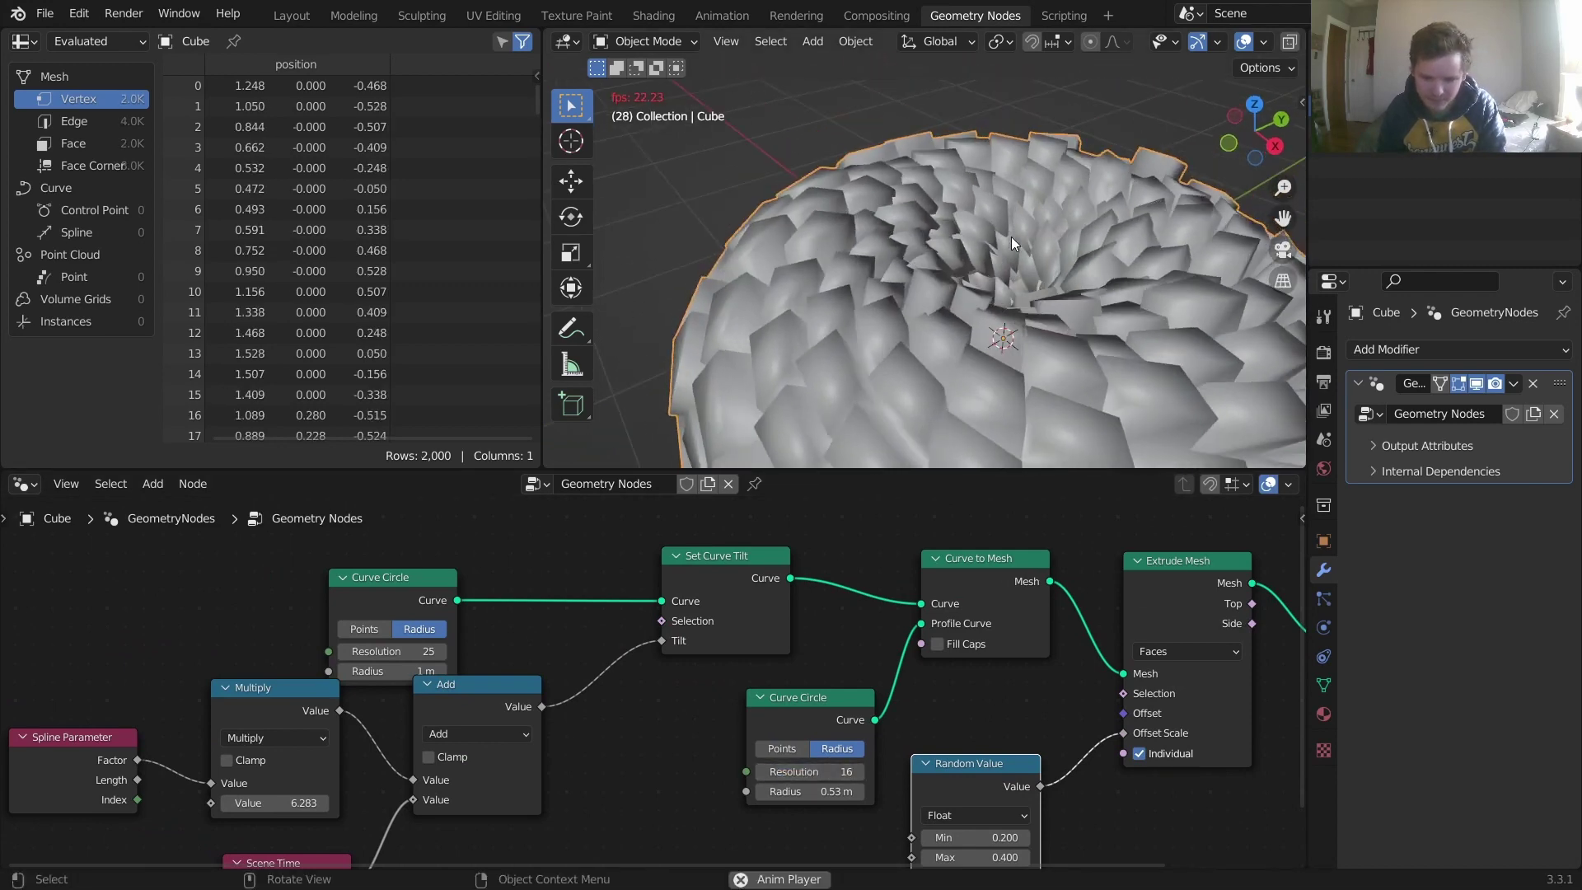
- Insert a Subdivision Surface node between Extrude Mesh and Group Output
key(space)
middle_drag(1177, 662, 644, 636)
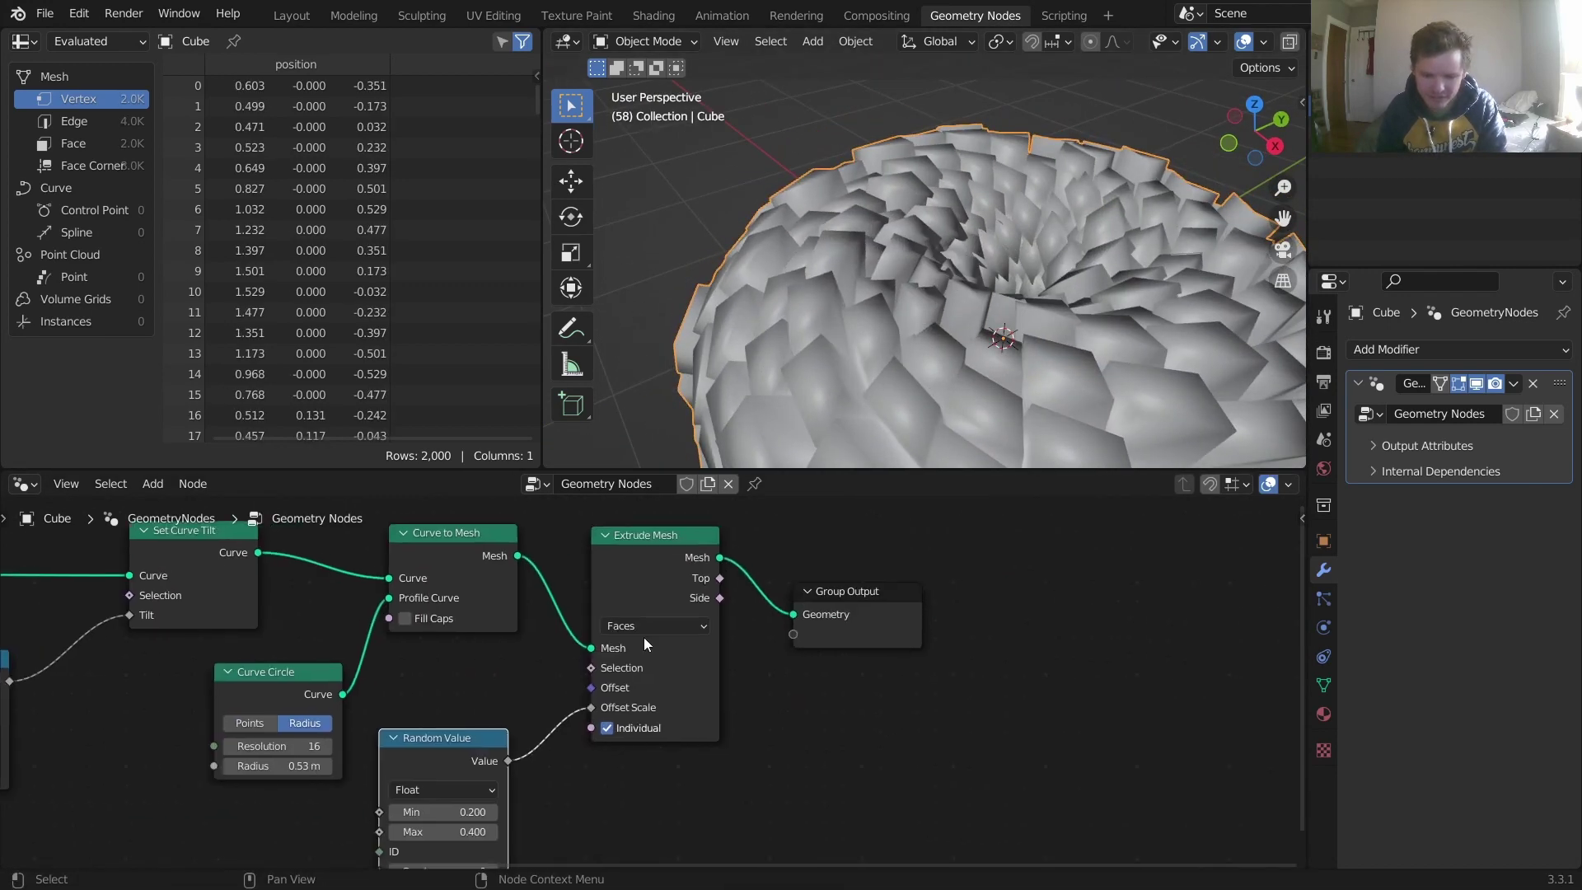
key(shift+a)
text(subbo)
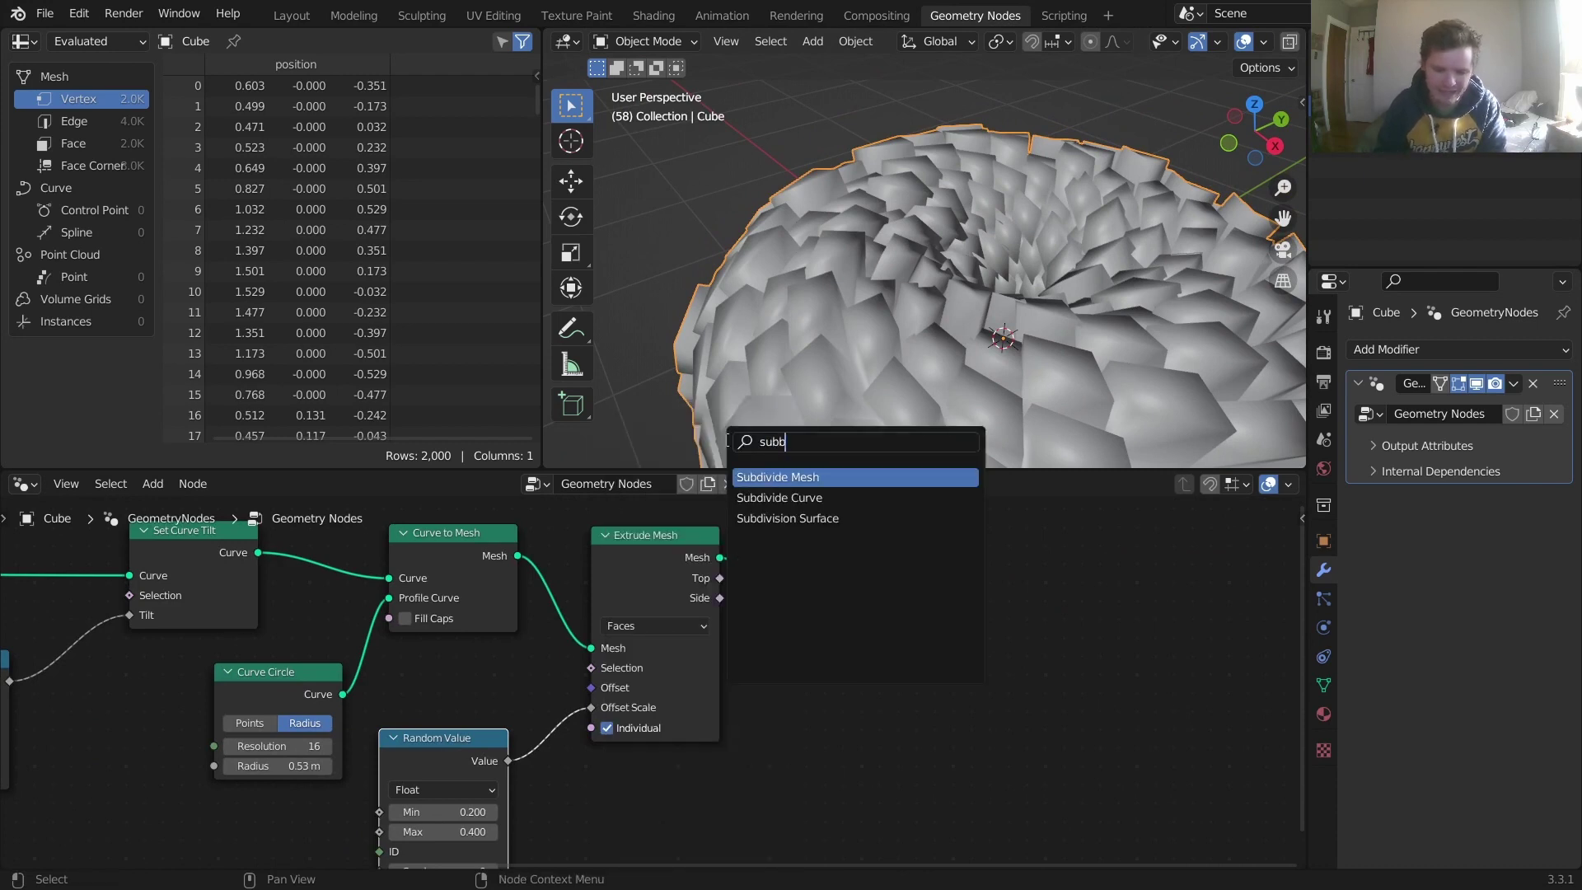
key(BackSpace)
key(BackSpace)
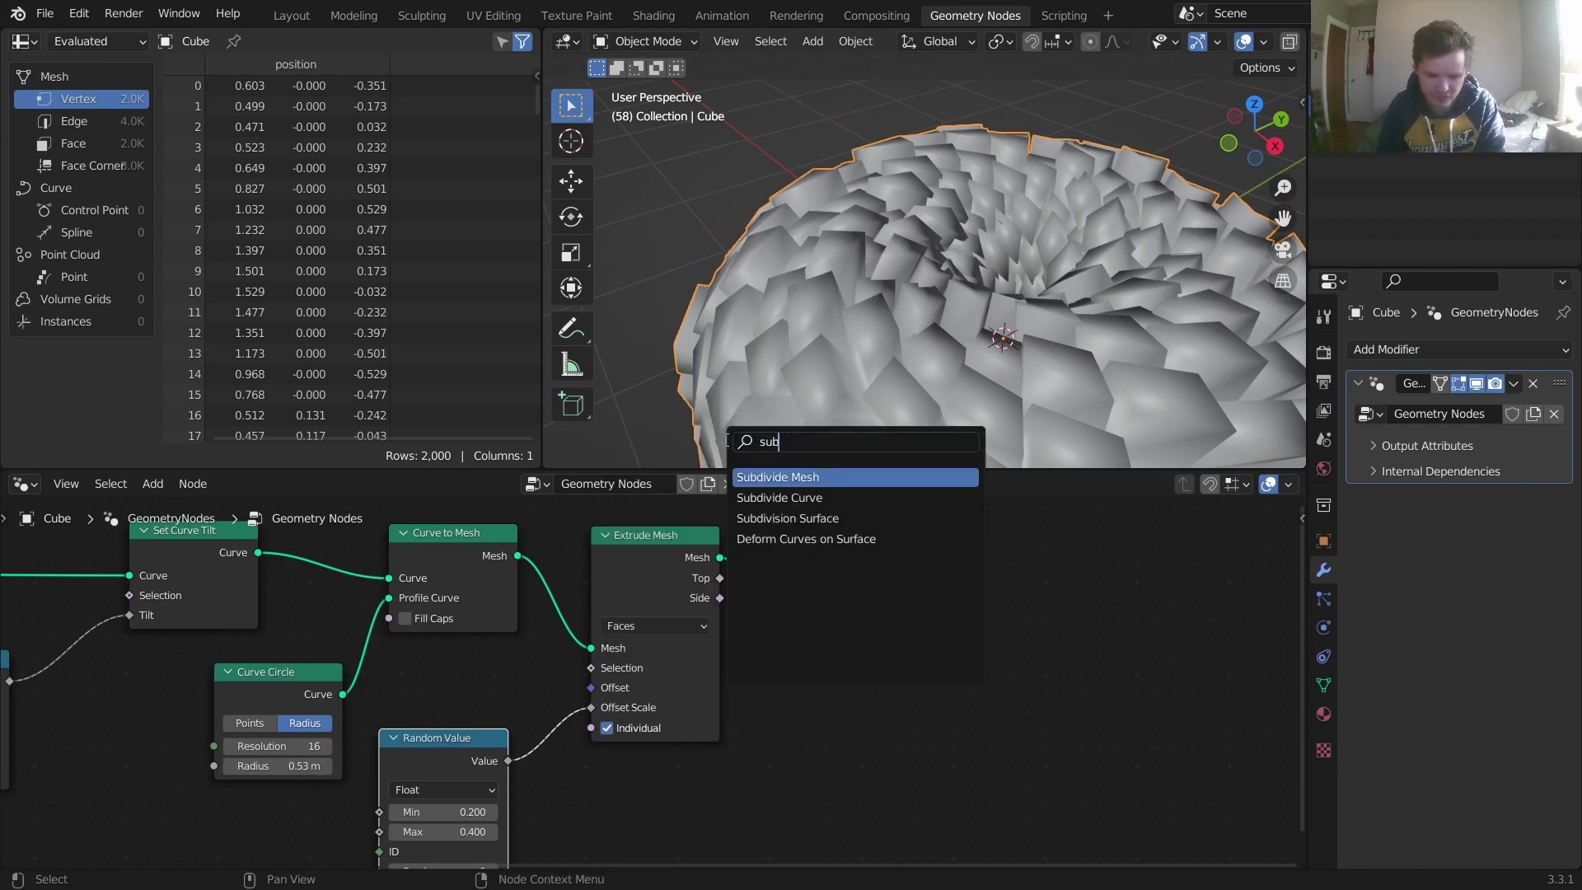
click(787, 519)
click(893, 631)
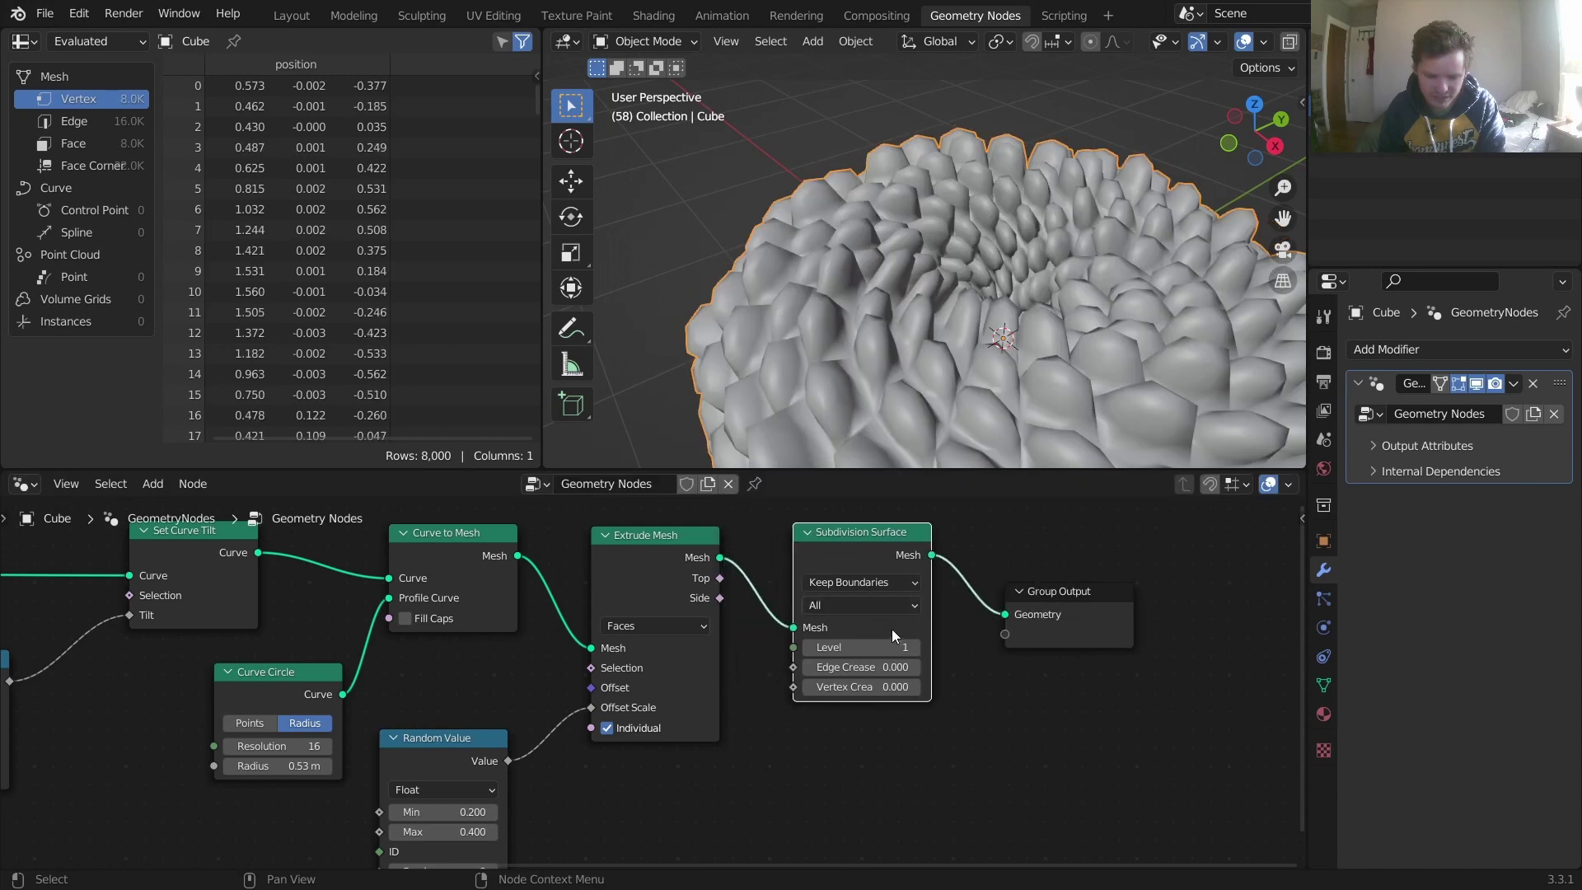
- Set the subdivision level to 2 and raise edge crease to 0.296
click(913, 645)
click(914, 645)
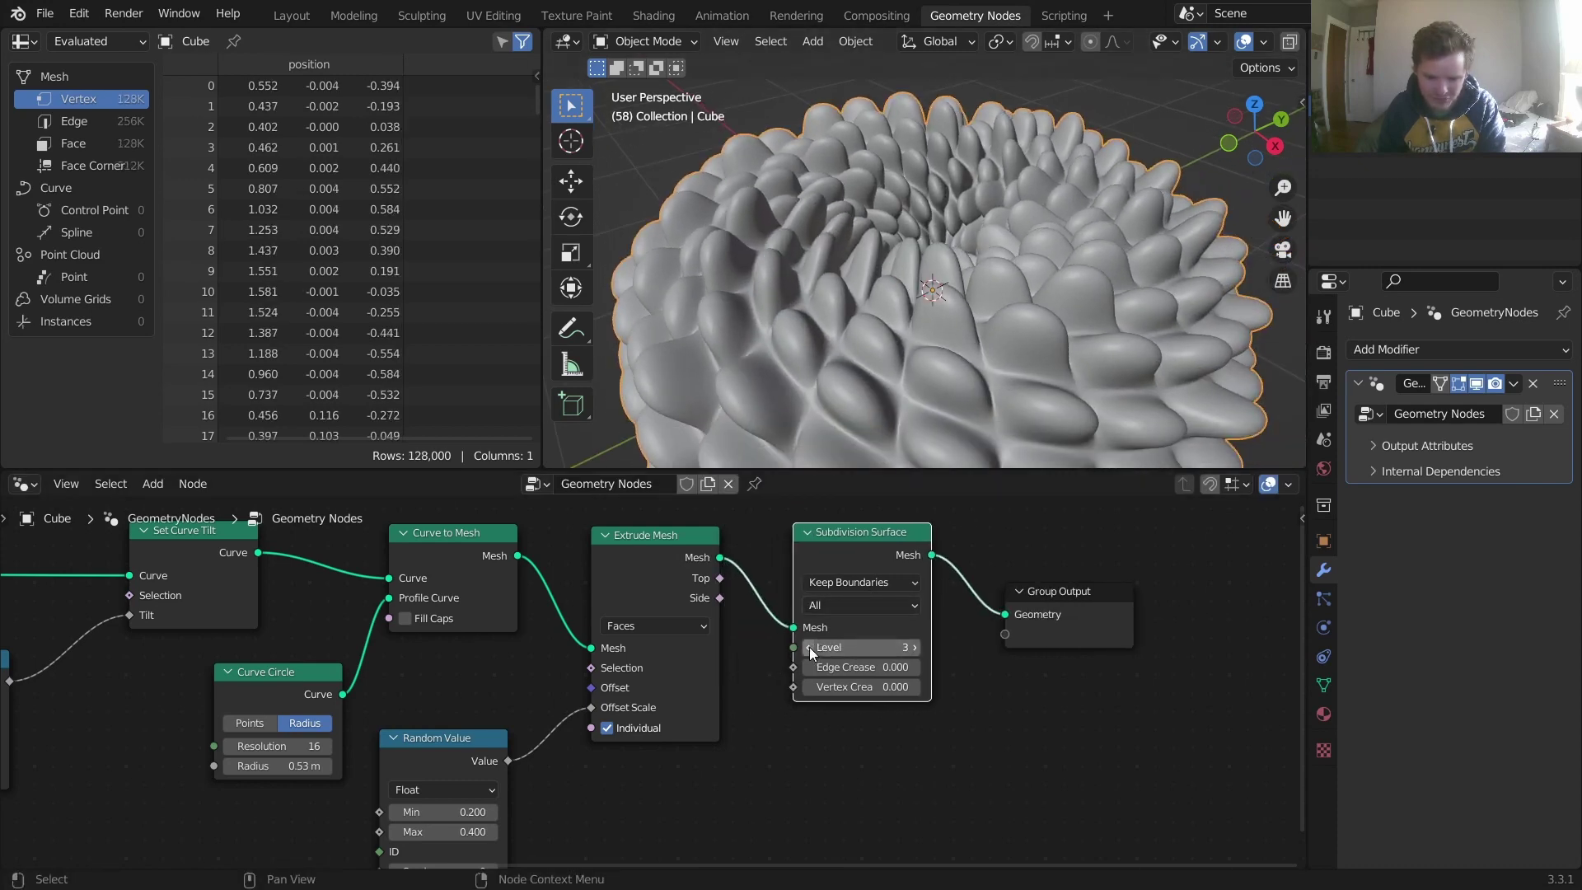
click(809, 647)
middle_drag(918, 256, 908, 303)
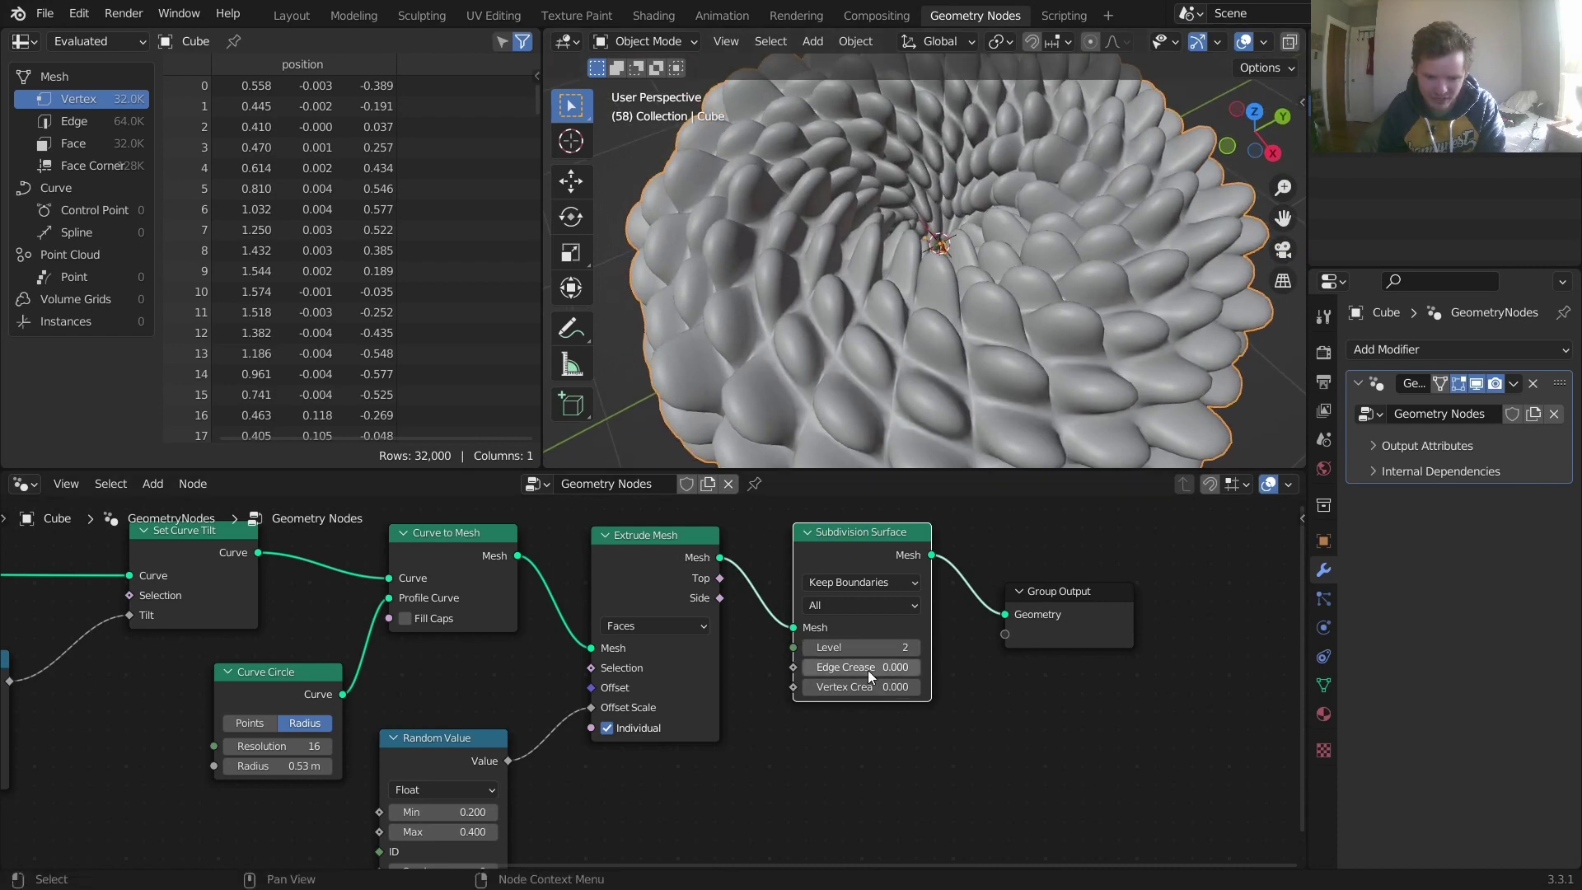
drag(868, 670, 901, 670)
- Insert Scale Elements after Extrude Mesh, scaling only the Top faces to 0.380
drag(1098, 710, 894, 581)
key(g)
click(1165, 591)
key(shift+a)
text(sca)
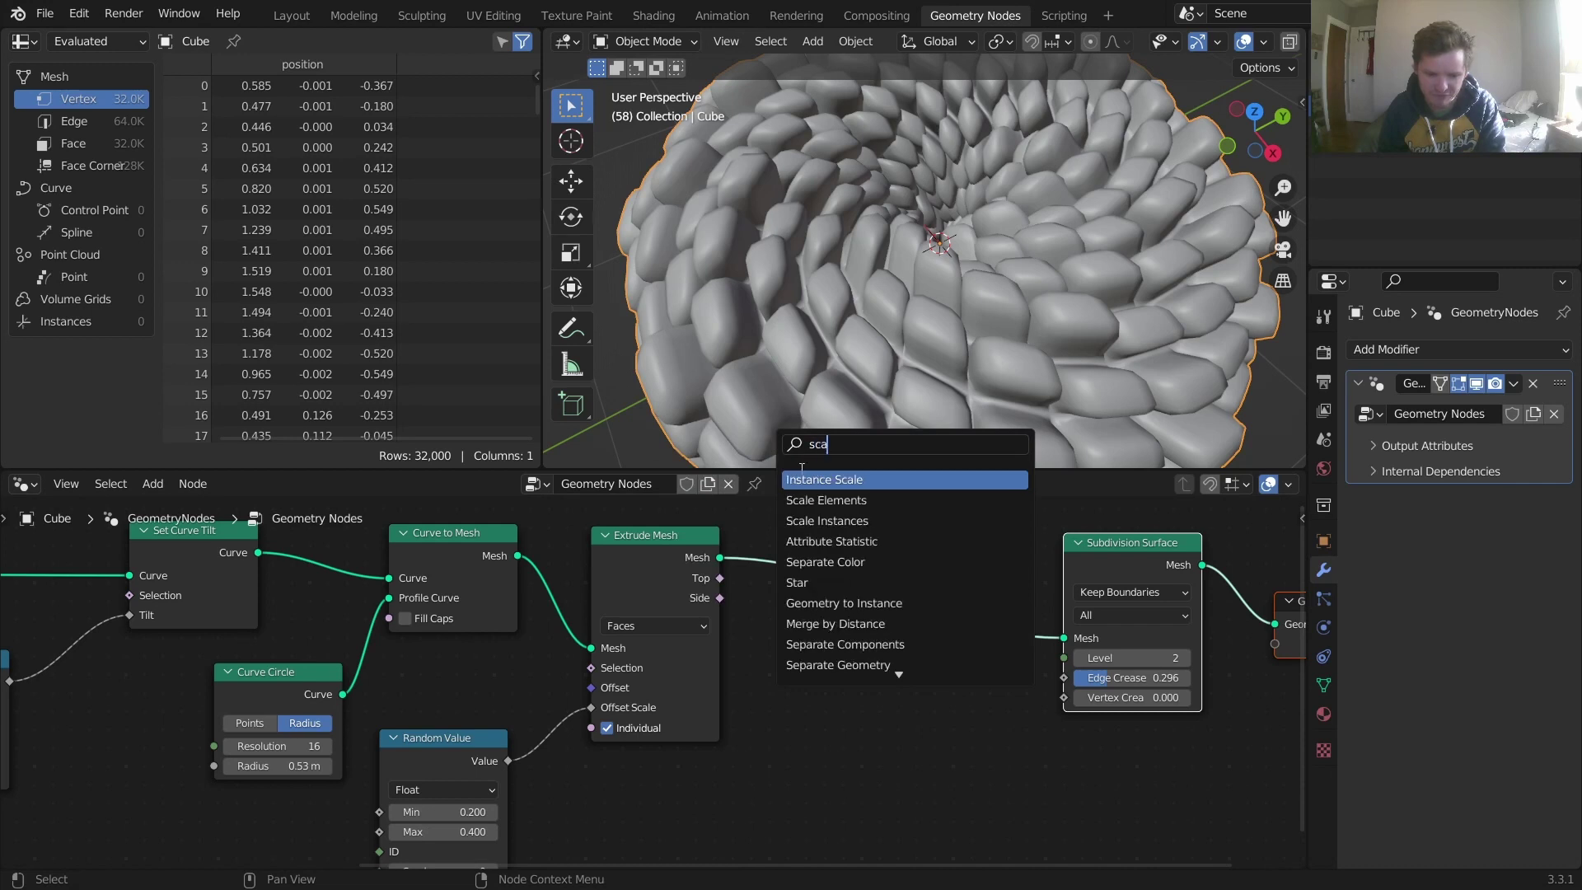
click(861, 500)
click(892, 582)
drag(721, 577, 818, 663)
key(space)
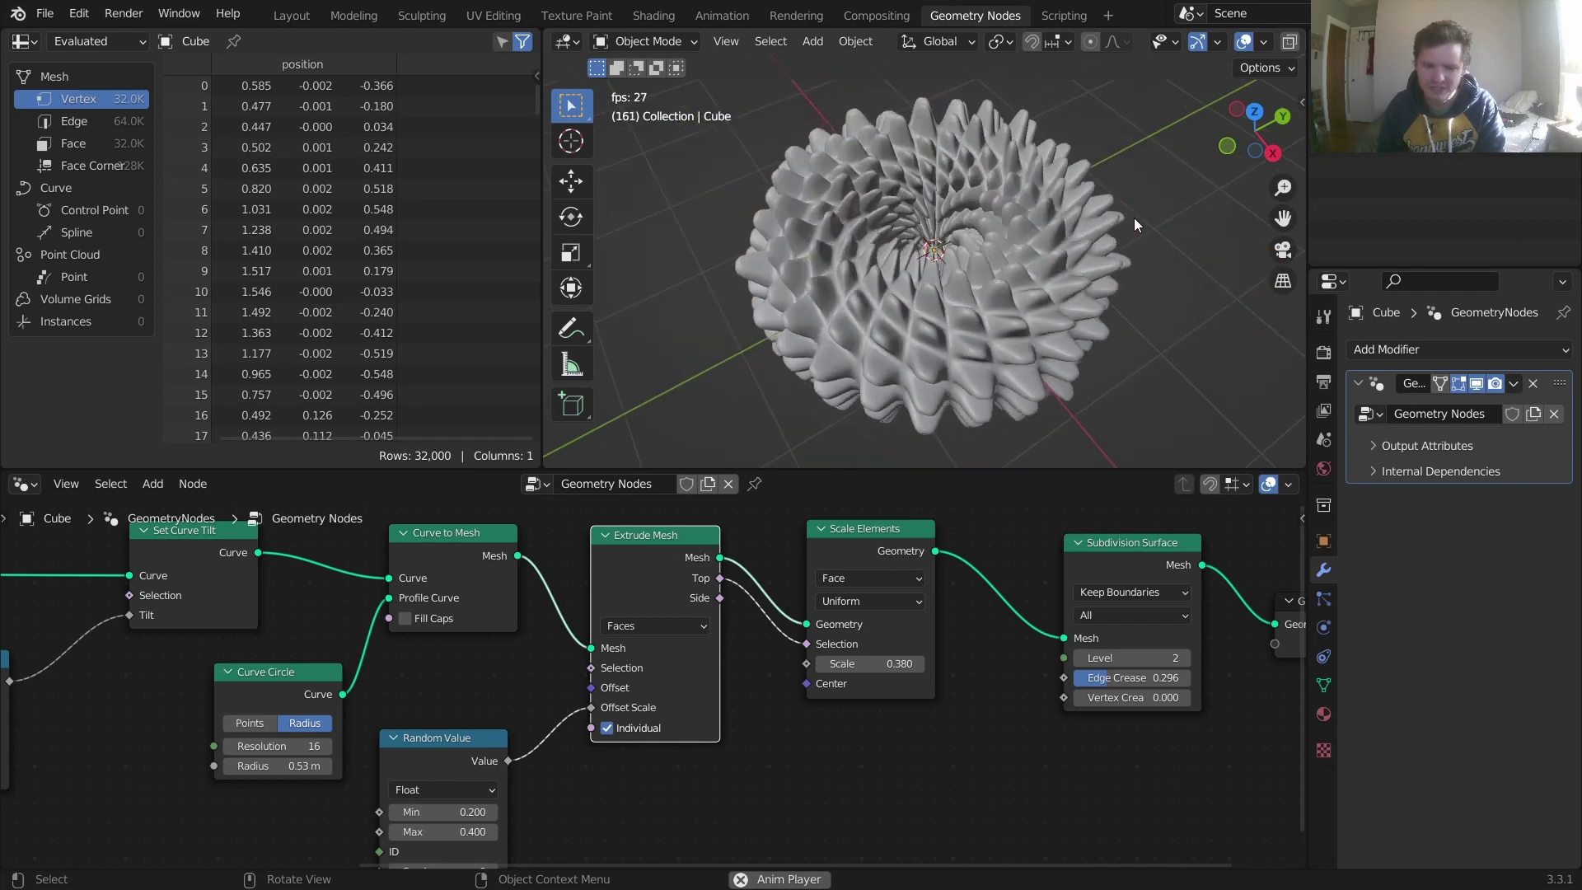
- Stop playback and switch the viewport to rendered shading to preview the flower
key(space)
scroll(1029, 211, up, 2)
scroll(1219, 47, down, 3)
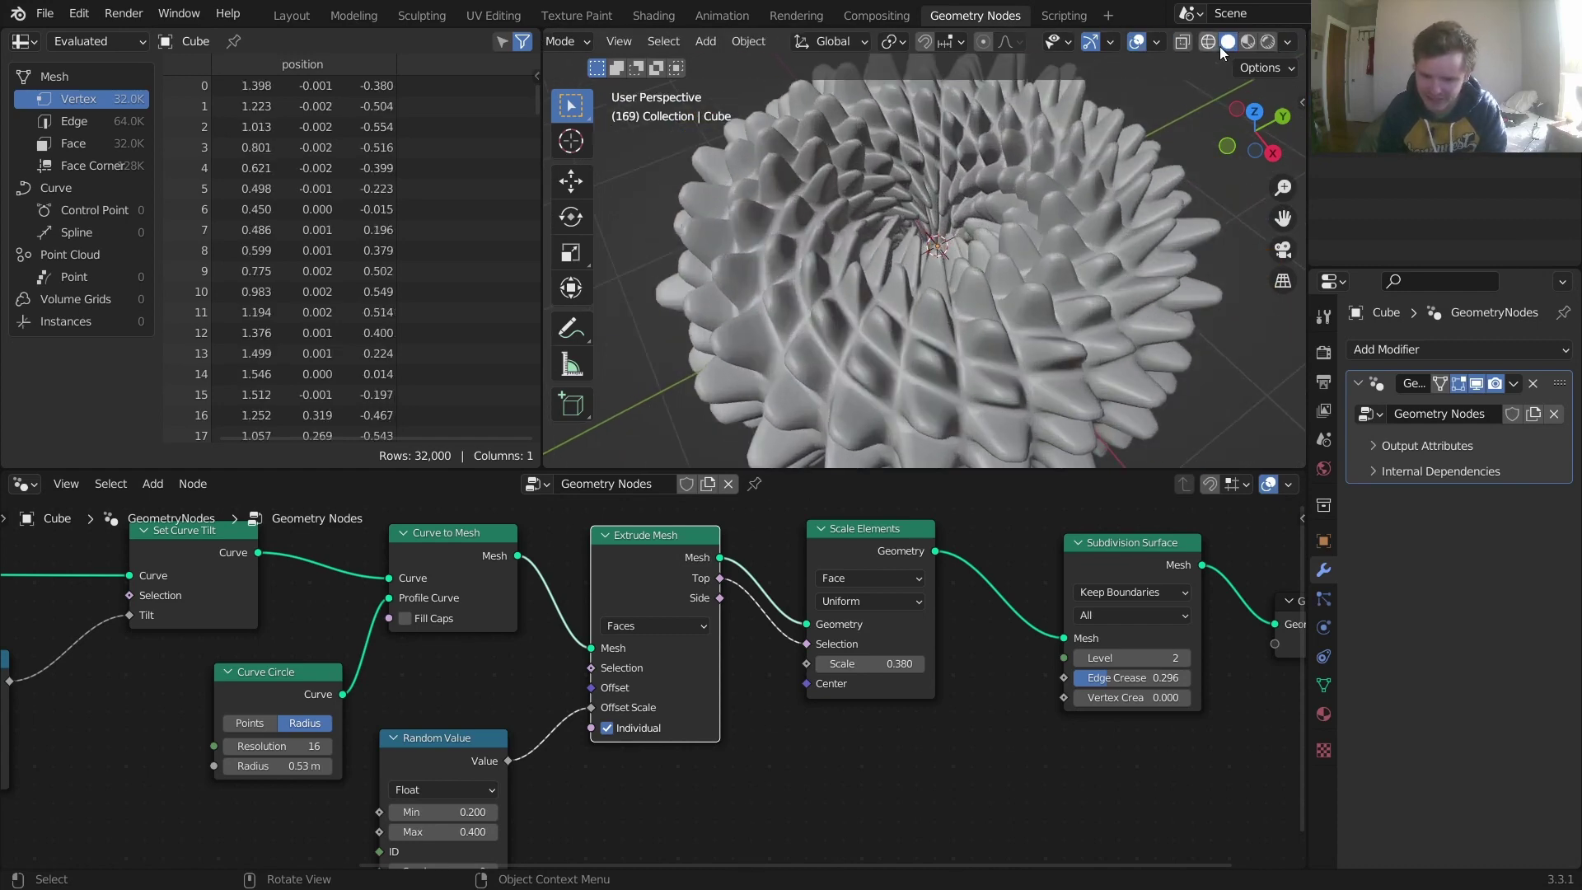
click(1268, 41)
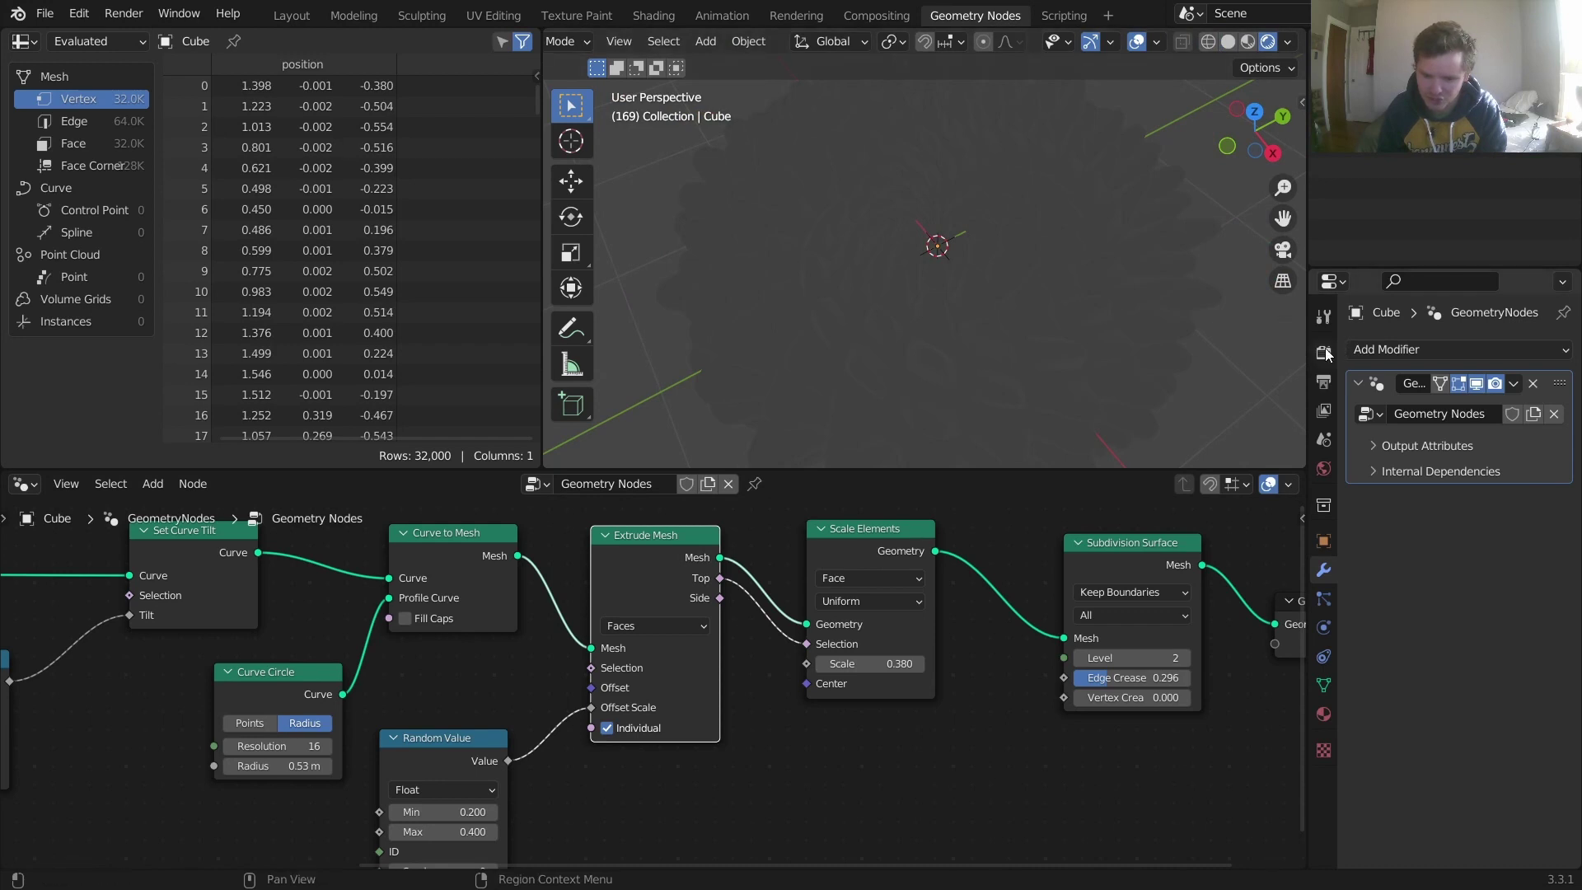
- Add a point light and raise it vertically above the flower
key(shift+a)
mouse_move(970, 554)
click(1088, 558)
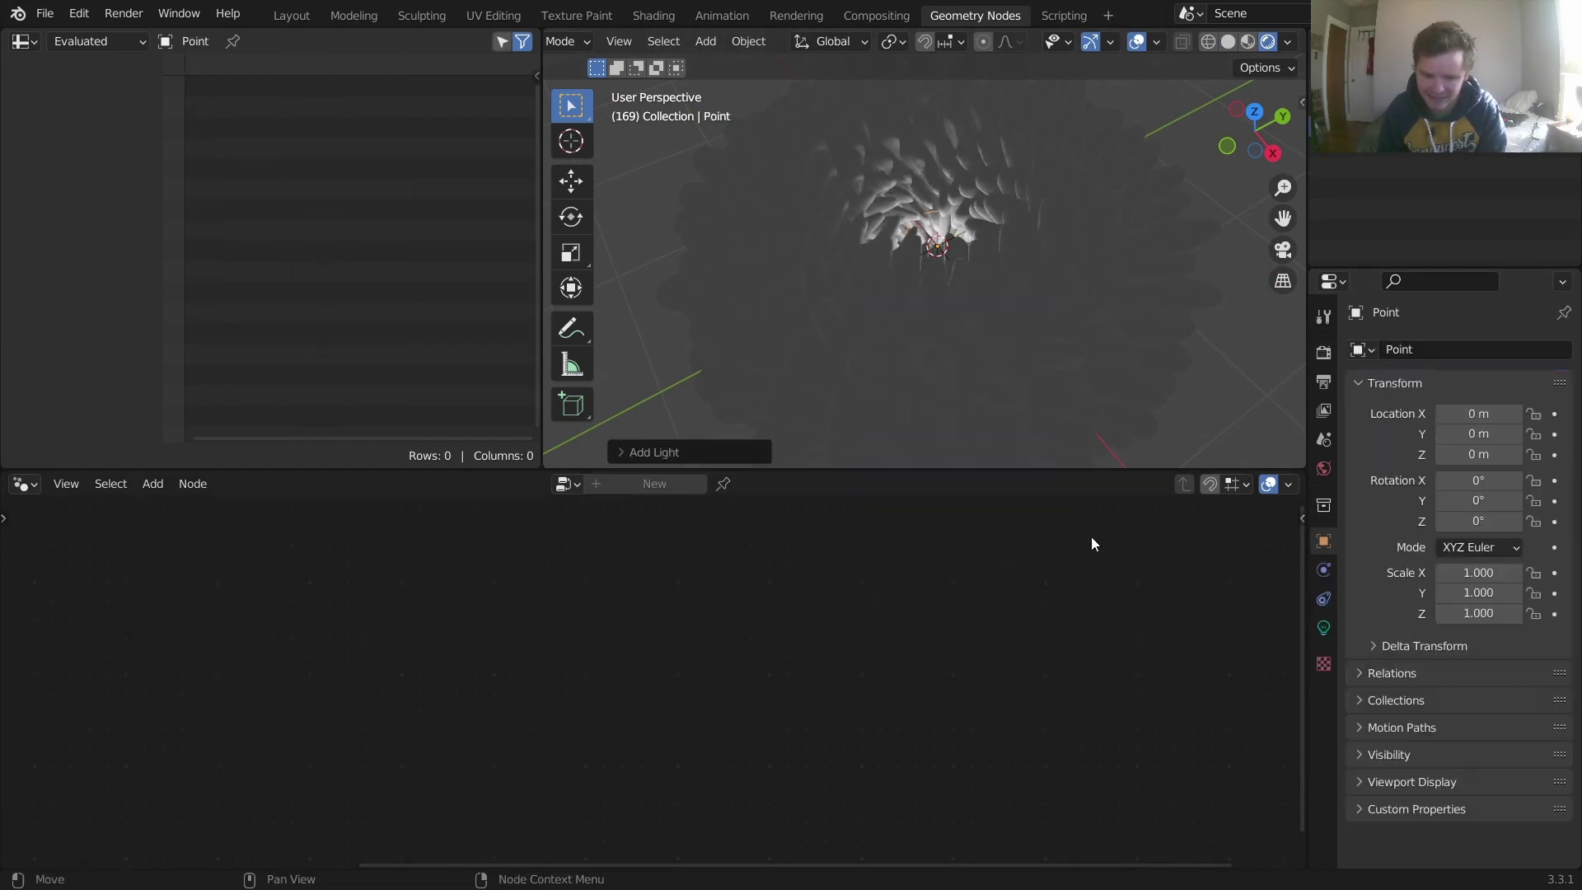
key(g)
key(z)
click(915, 188)
key(space)
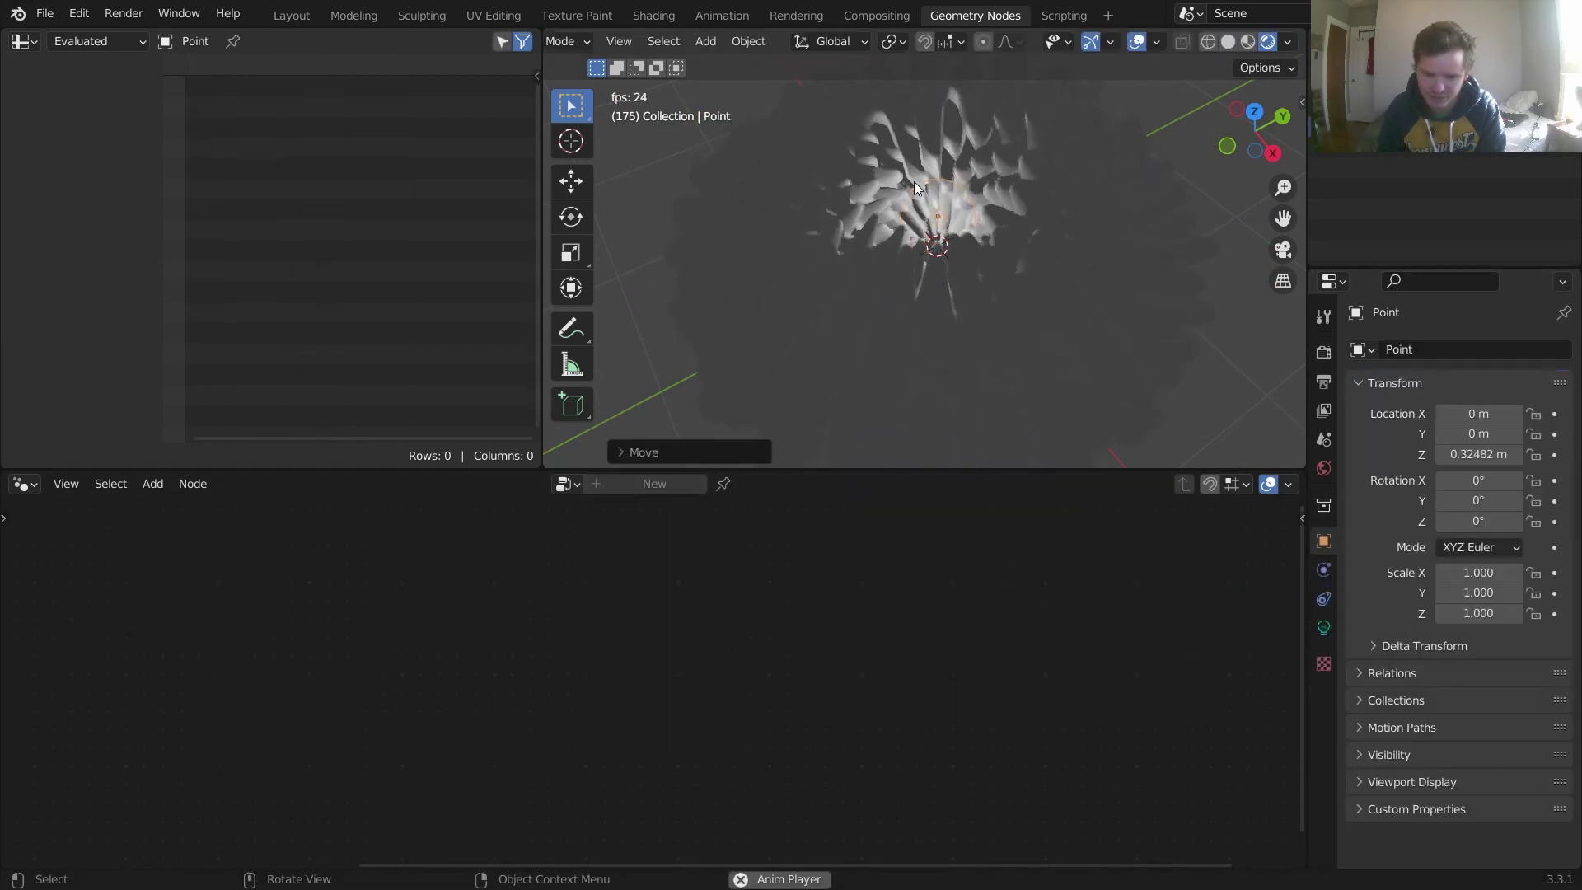
key(space)
- Set the world background colour to black
click(1324, 469)
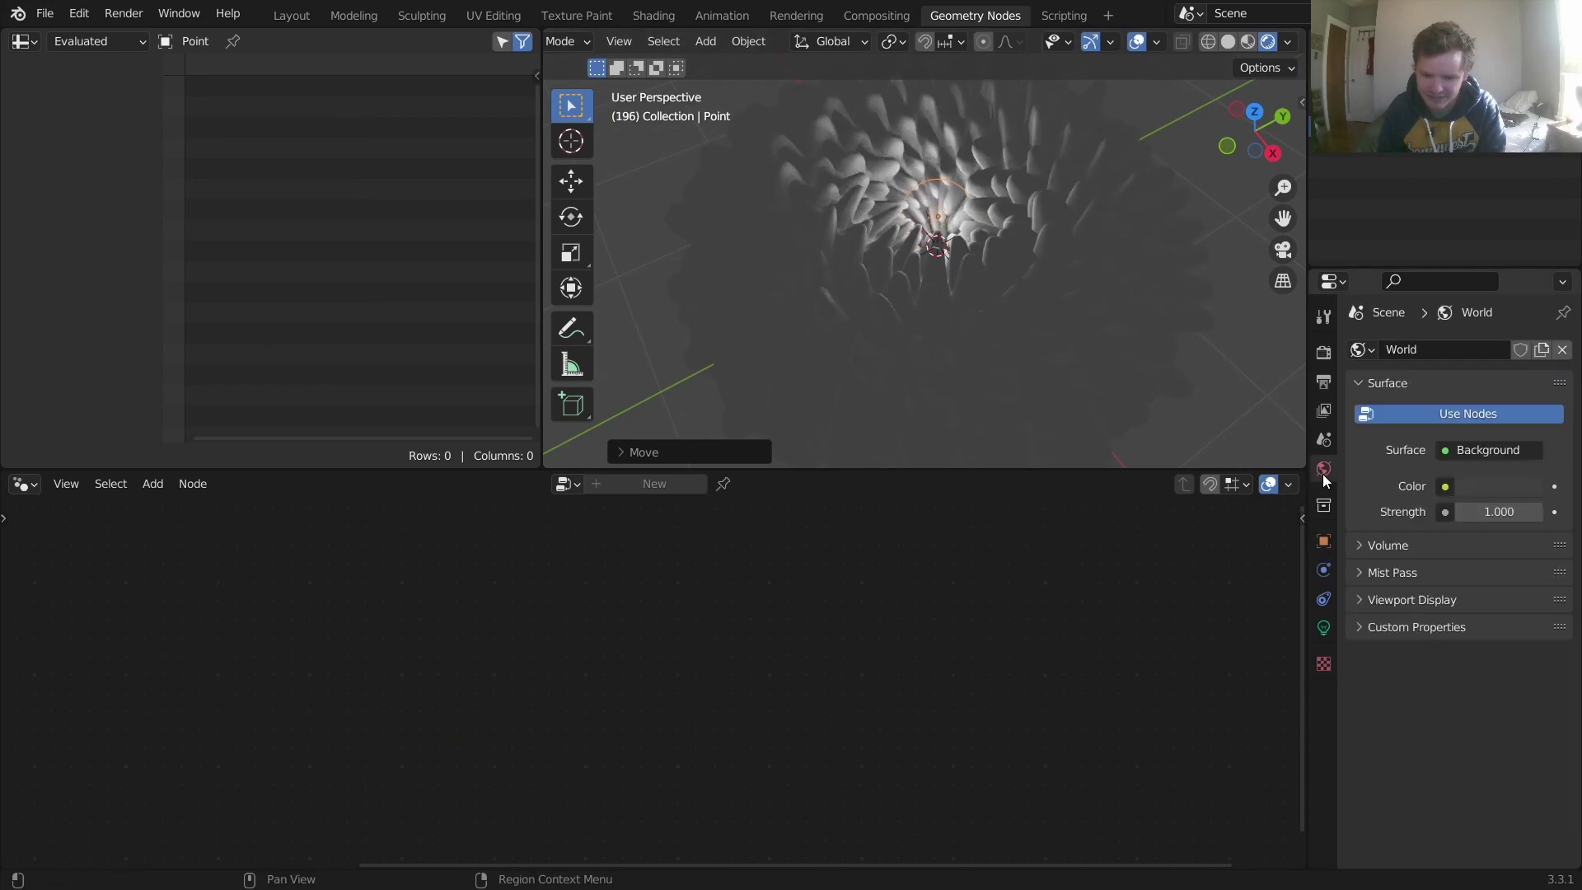
click(1525, 485)
drag(1530, 326, 1529, 341)
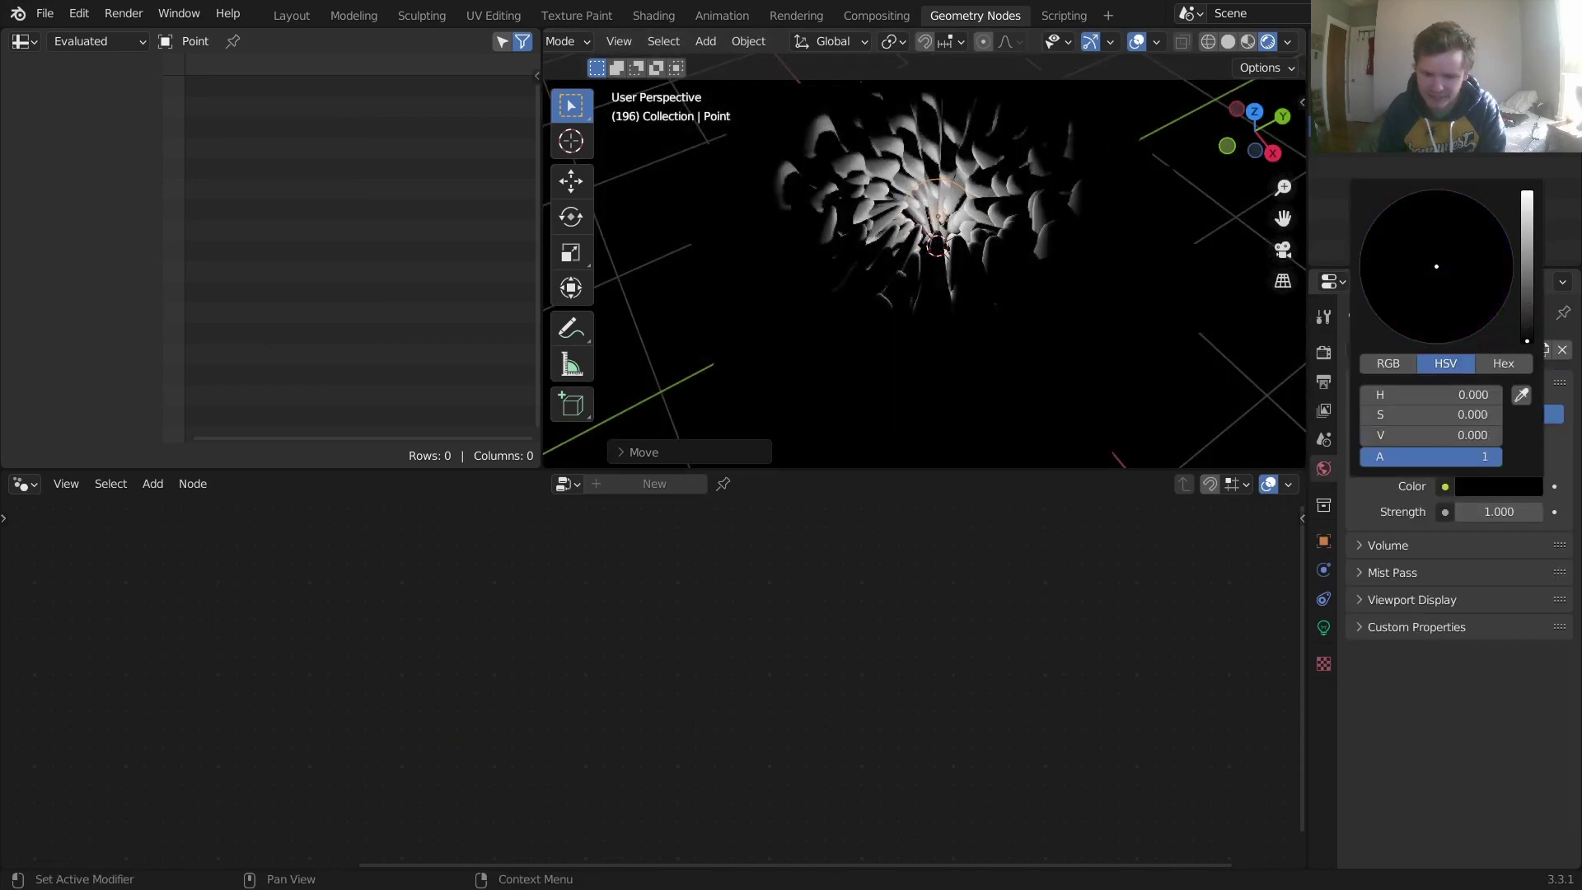
click(1206, 313)
click(1246, 214)
key(space)
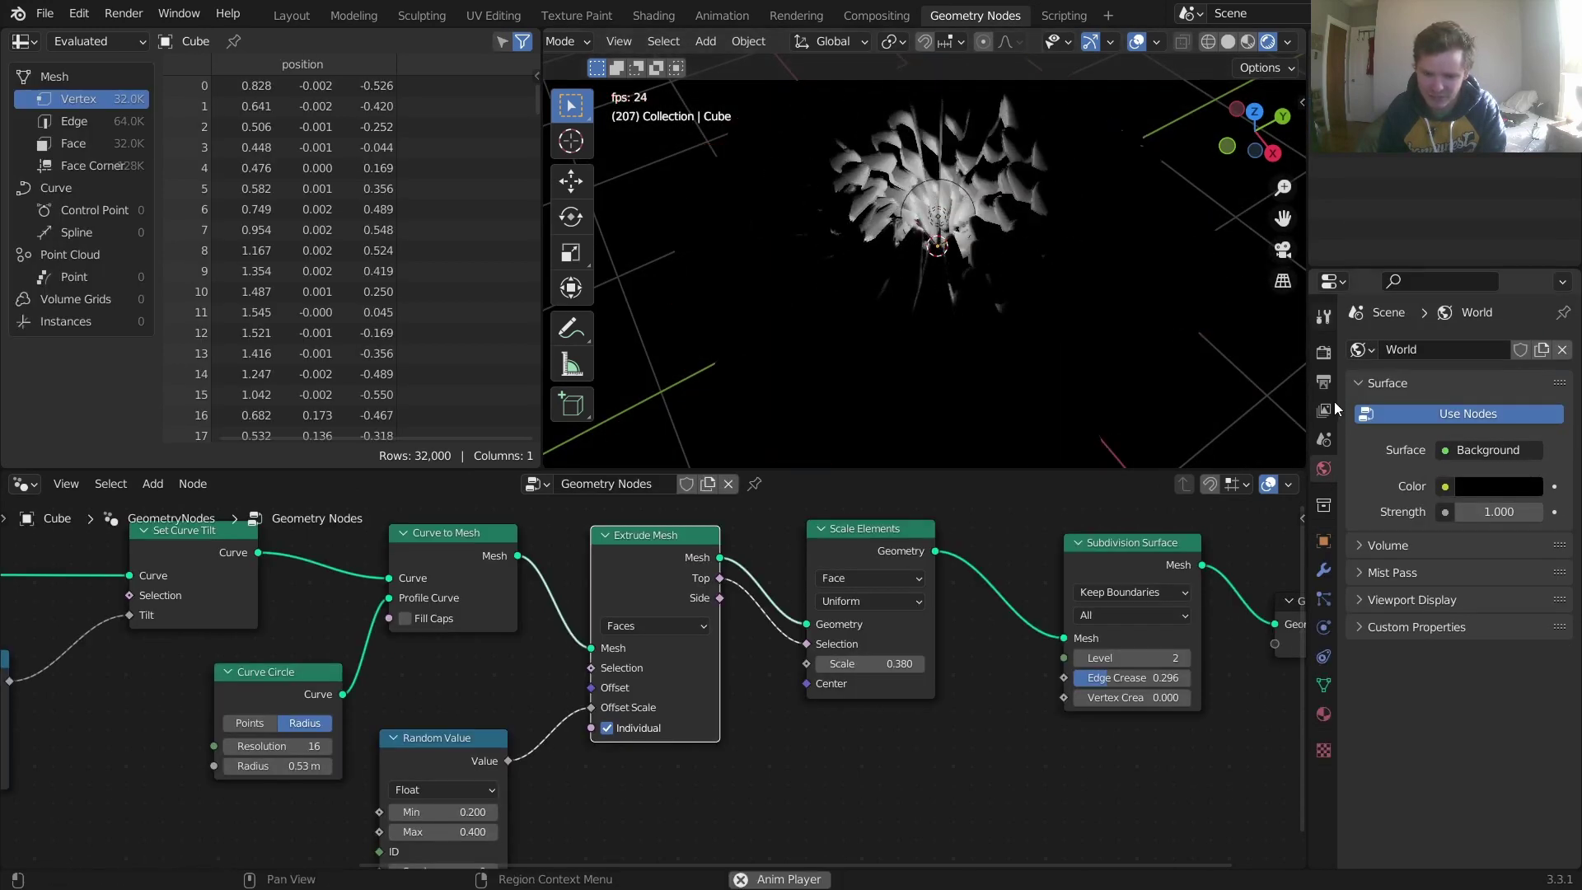
key(space)
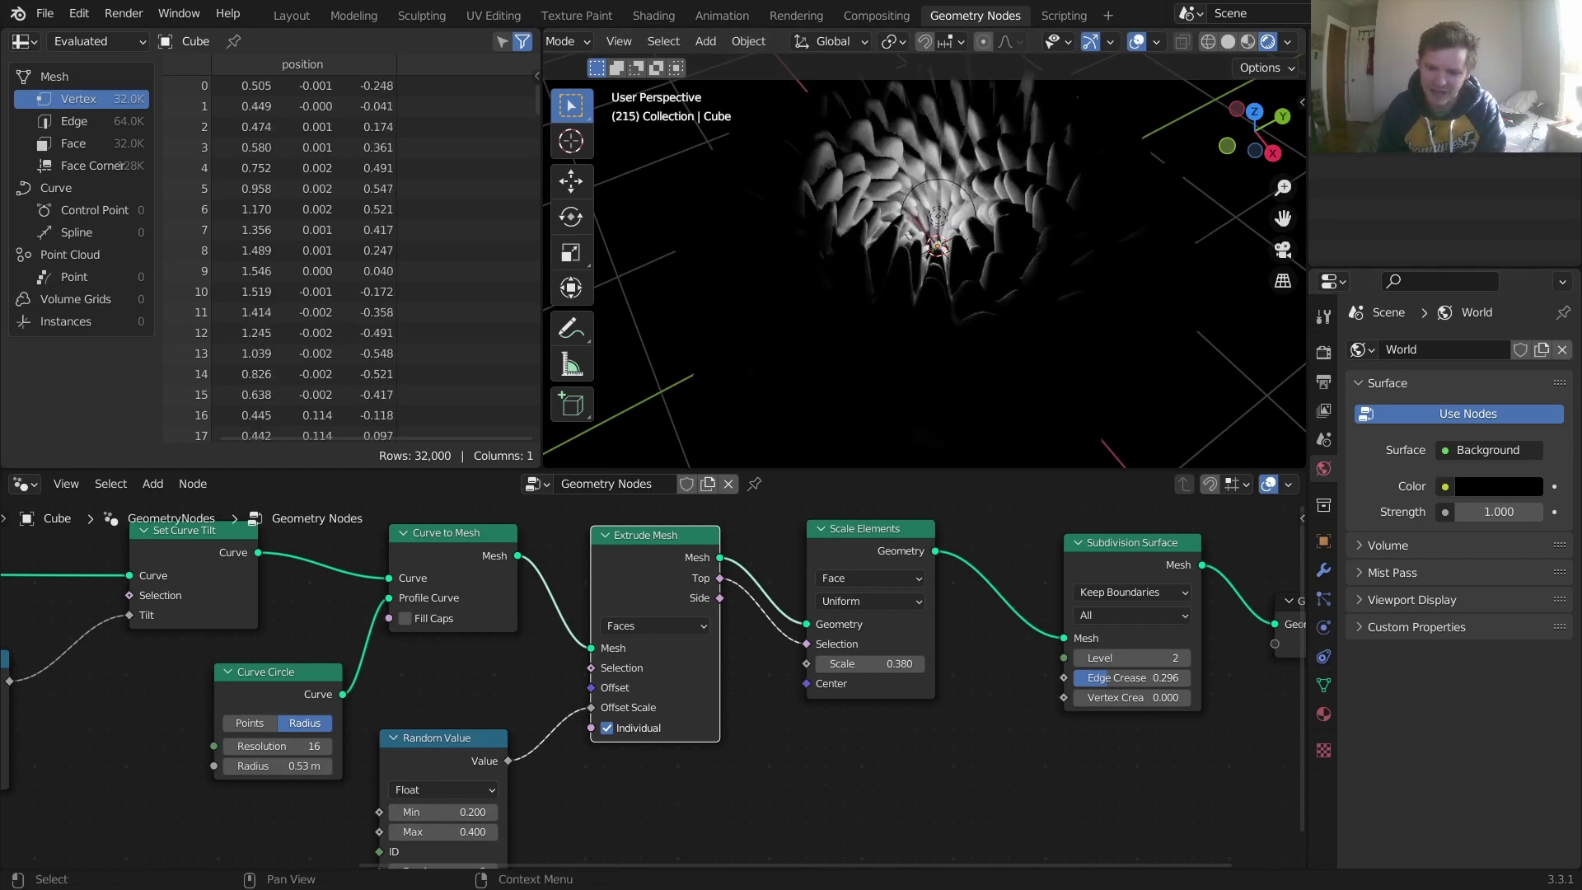
- Give the point light a pale blue colour and 25 W power
click(1393, 127)
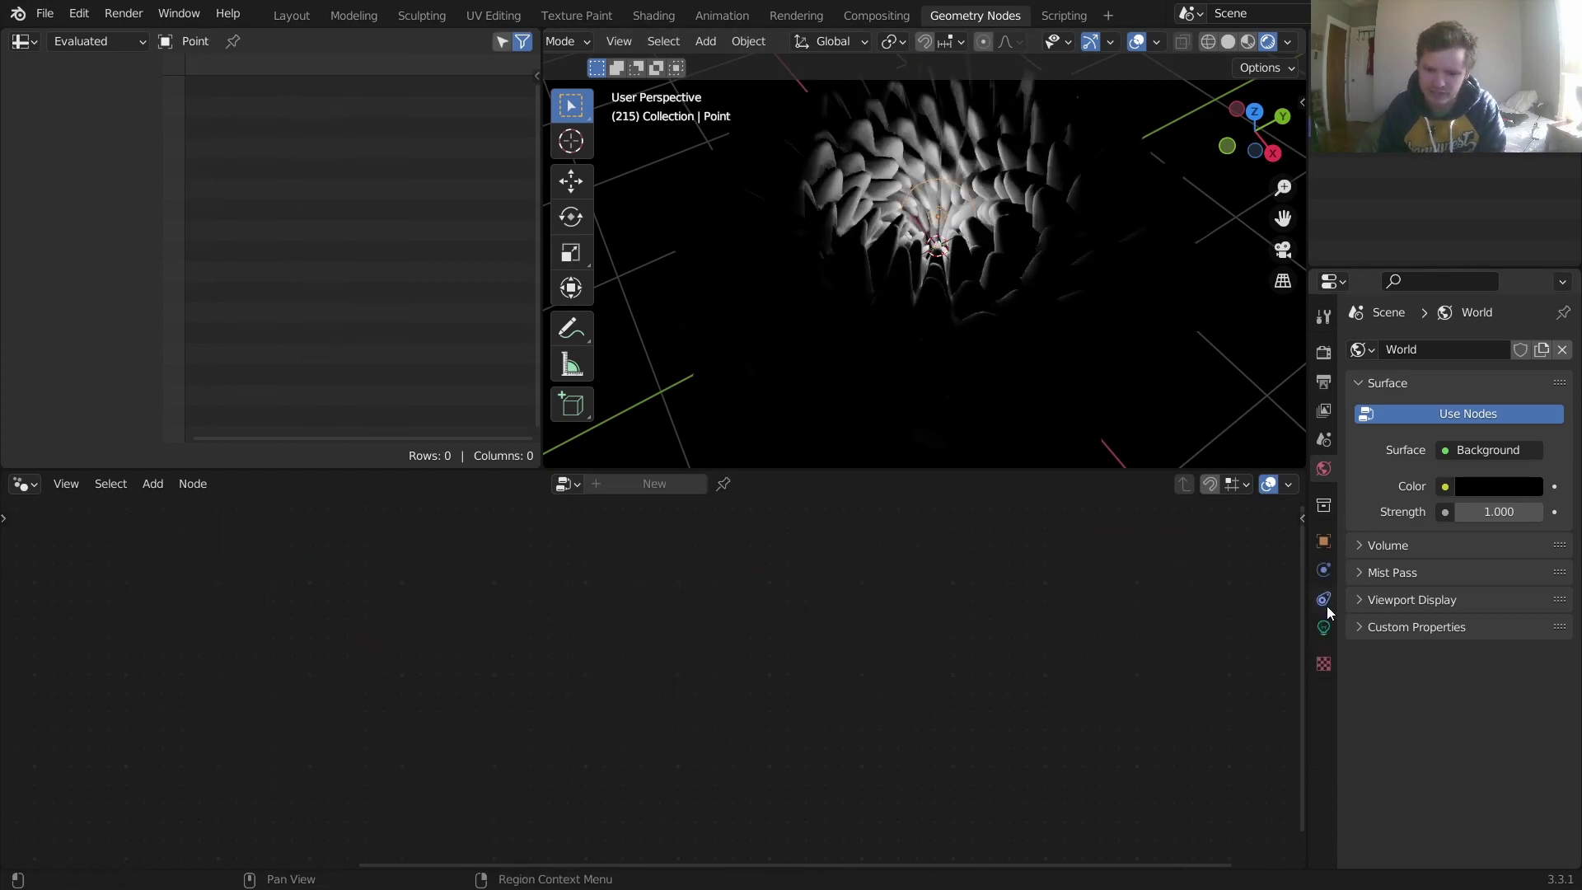
click(1325, 627)
click(1484, 466)
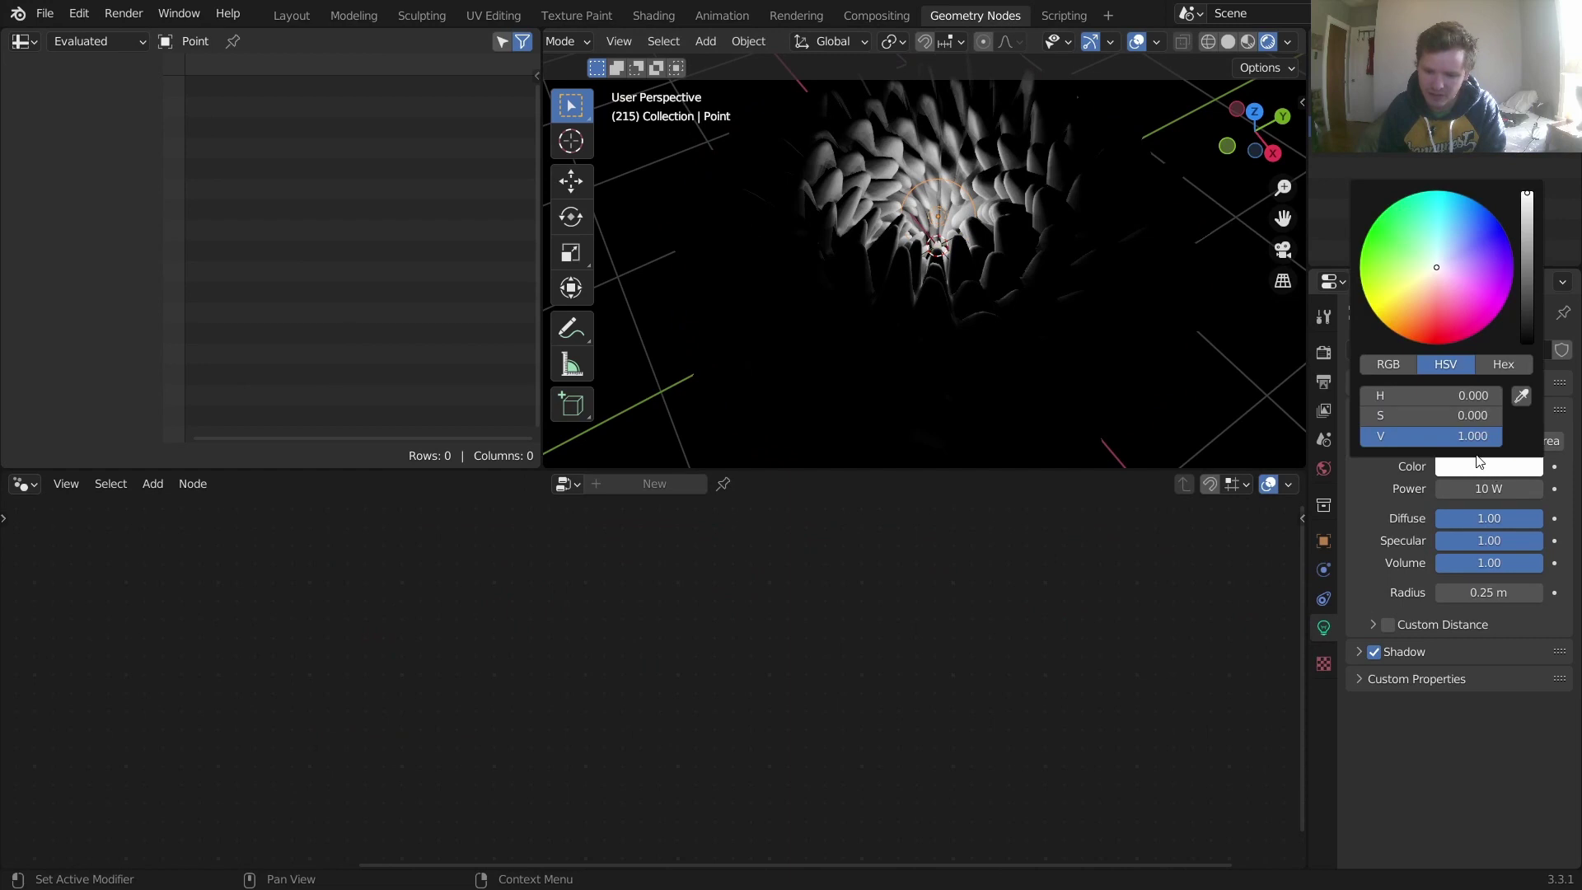
click(1429, 279)
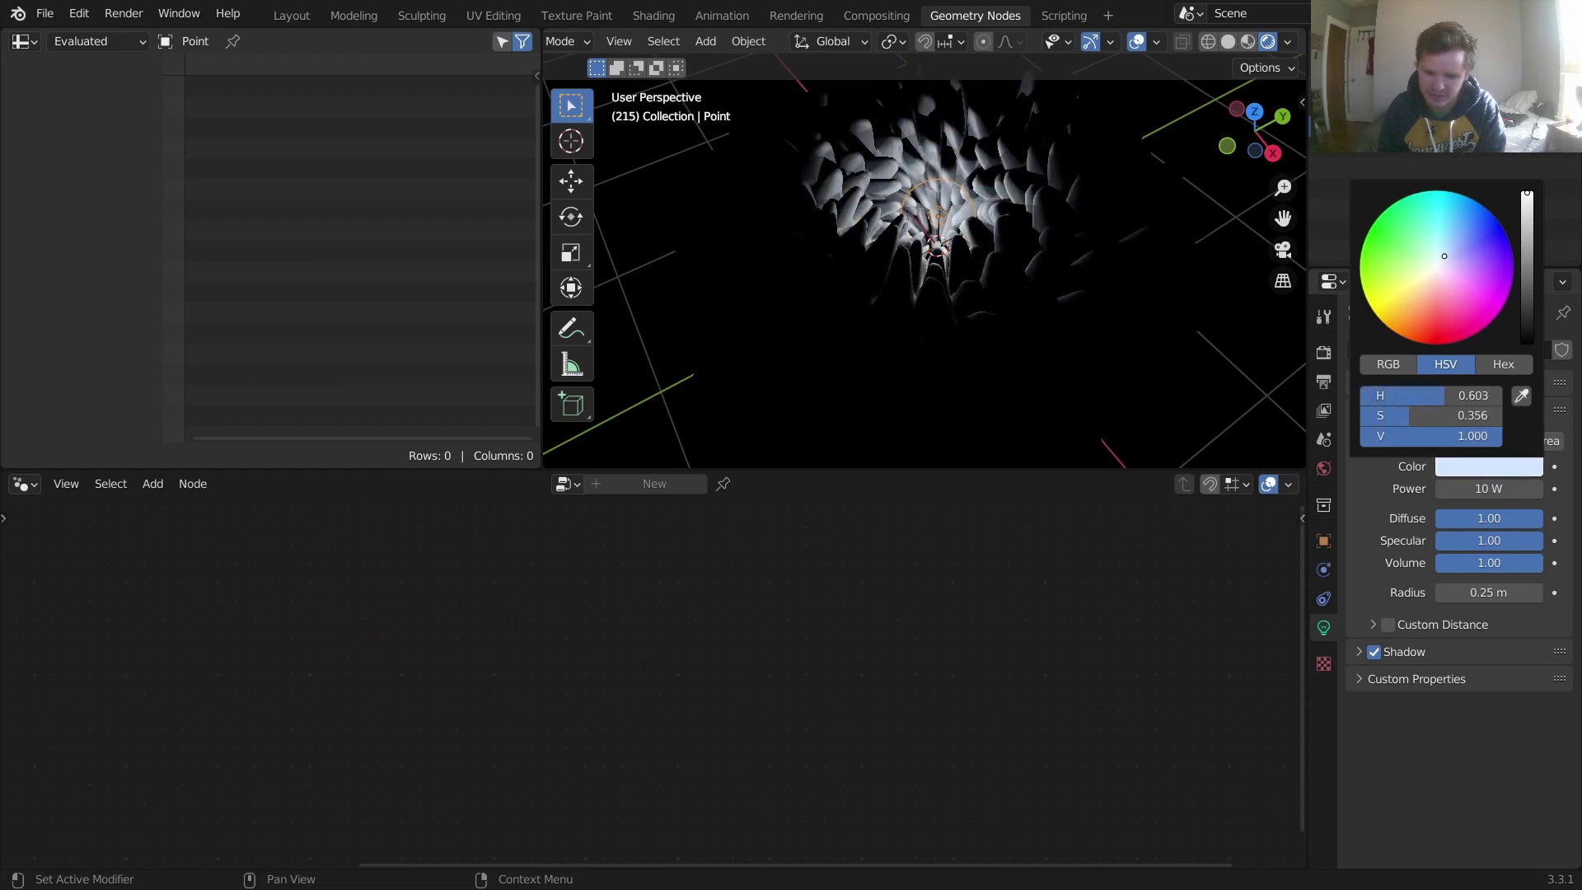
drag(1444, 256, 1444, 254)
click(1492, 489)
text(25)
key(Return)
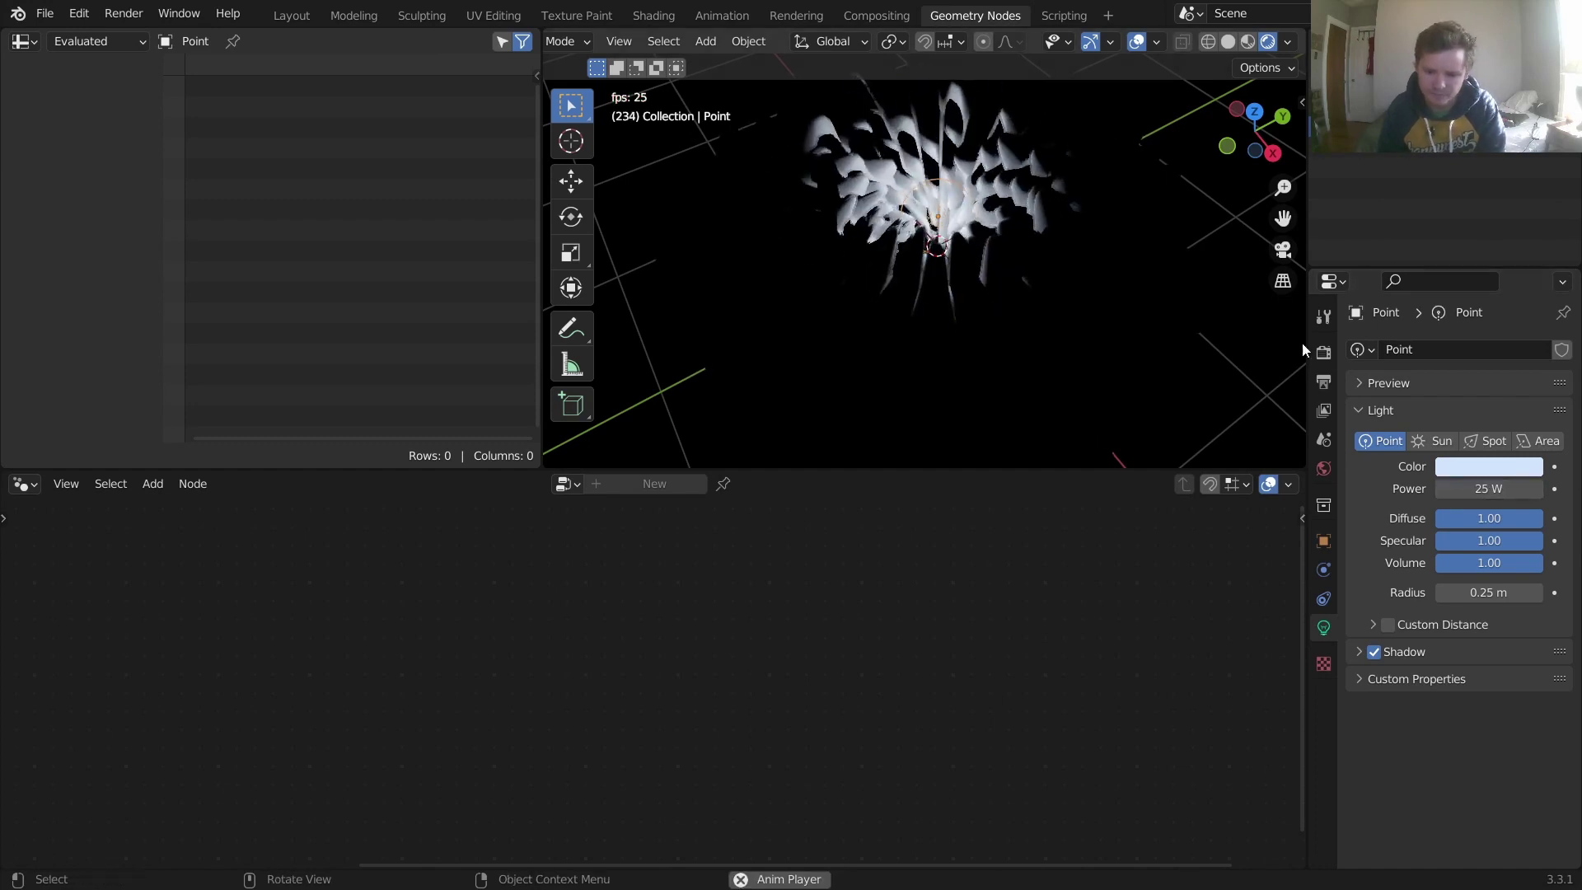
- Set the render engine to Cycles with GPU Compute as the device
click(1321, 352)
click(1488, 349)
click(1491, 413)
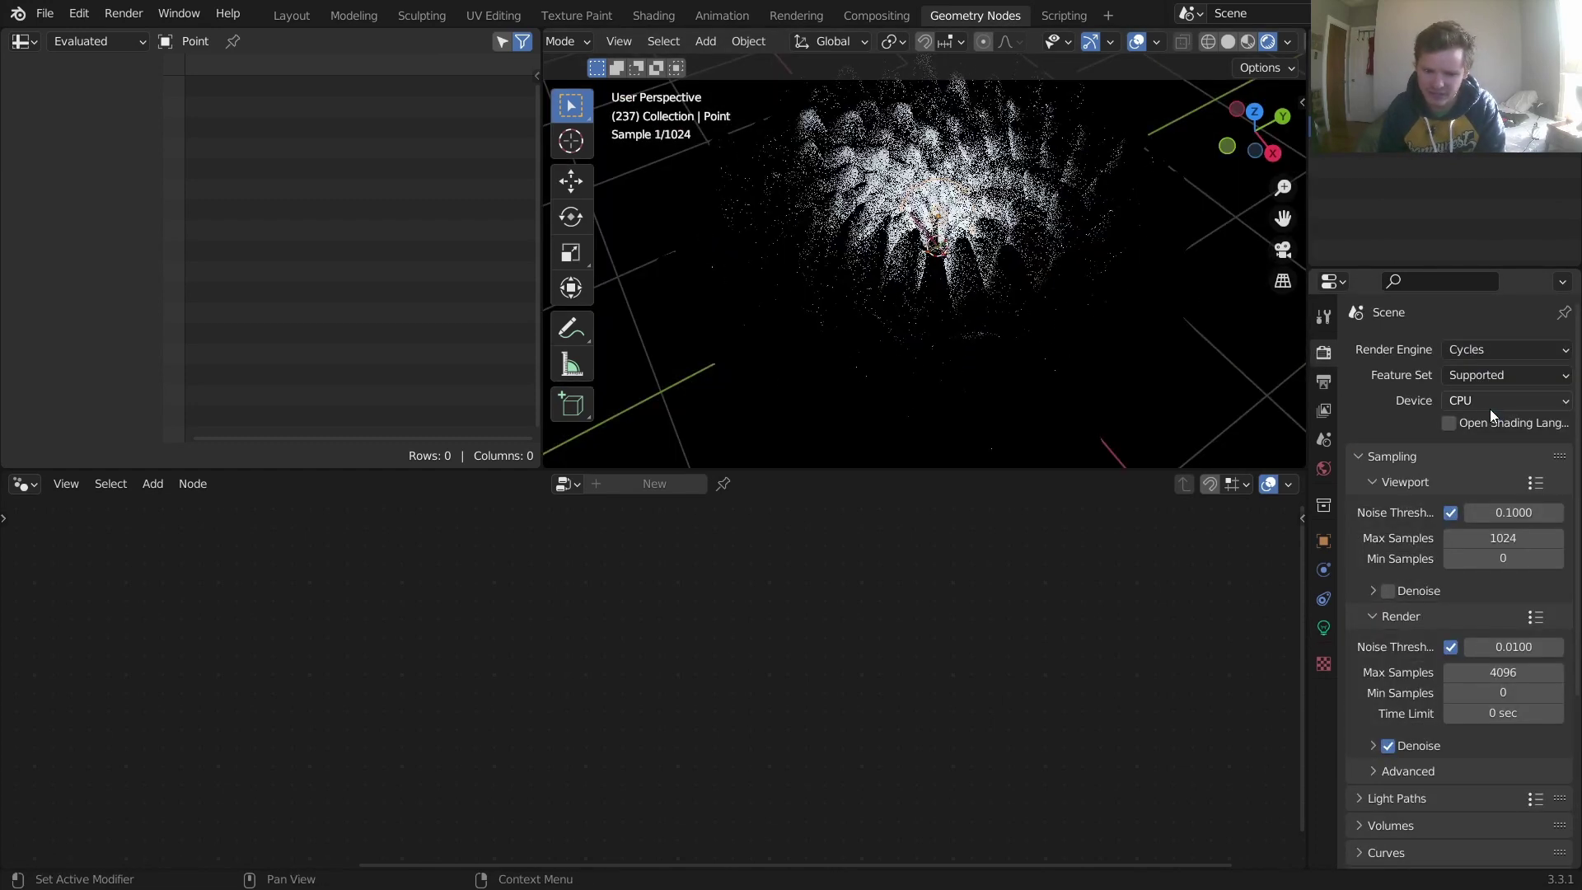
click(1460, 407)
click(1465, 438)
- Add a camera and enable Lock Camera to View in the side panel
middle_drag(1045, 217, 1041, 304)
key(shift+a)
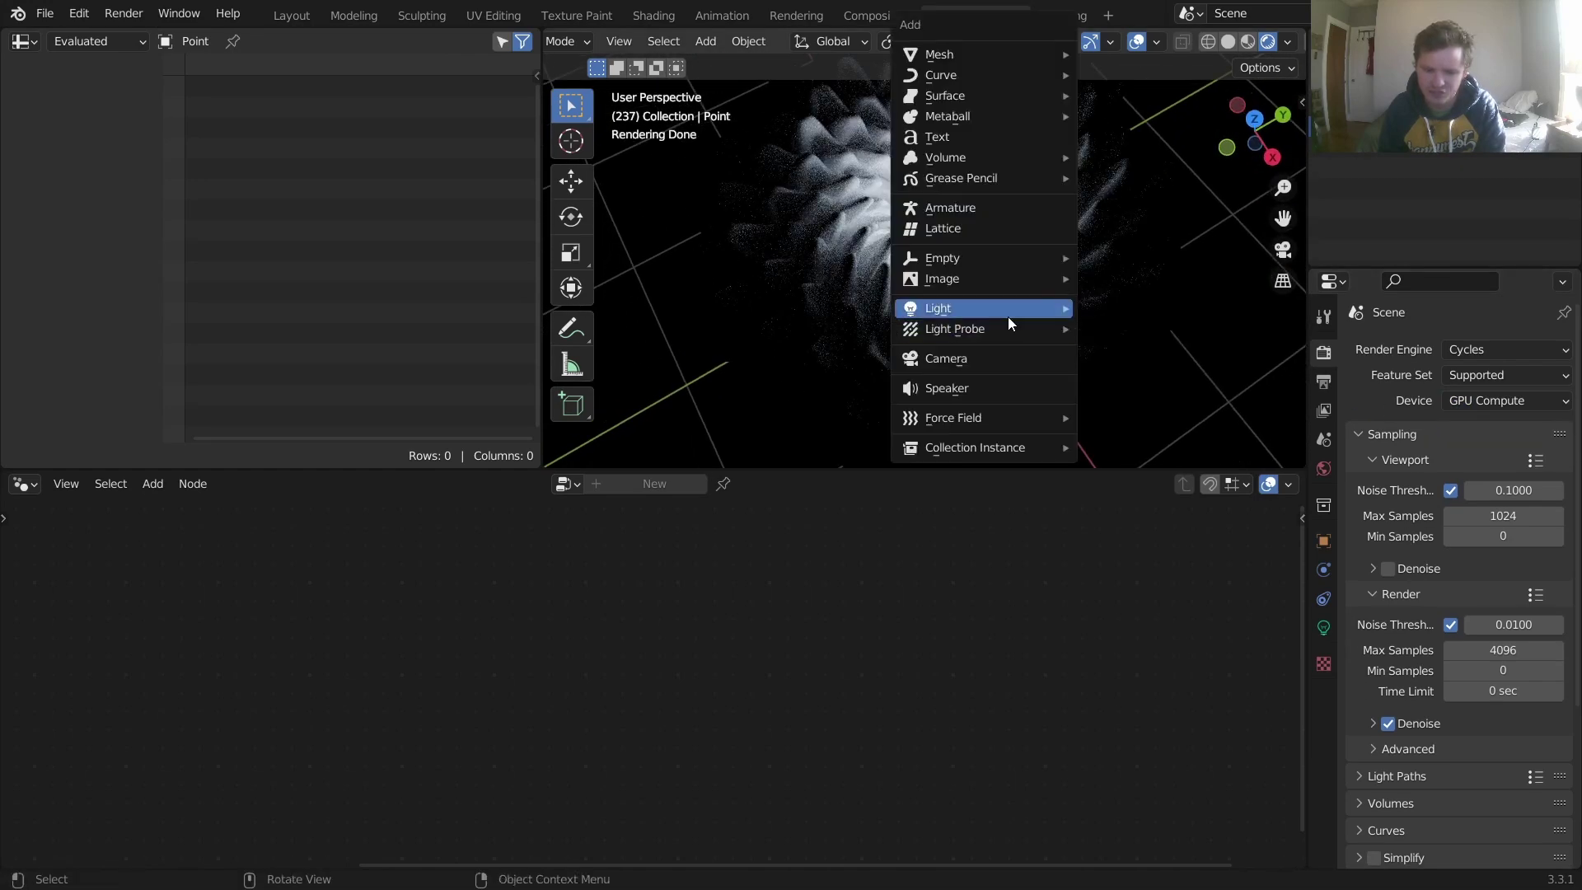
click(946, 356)
key(n)
click(1295, 196)
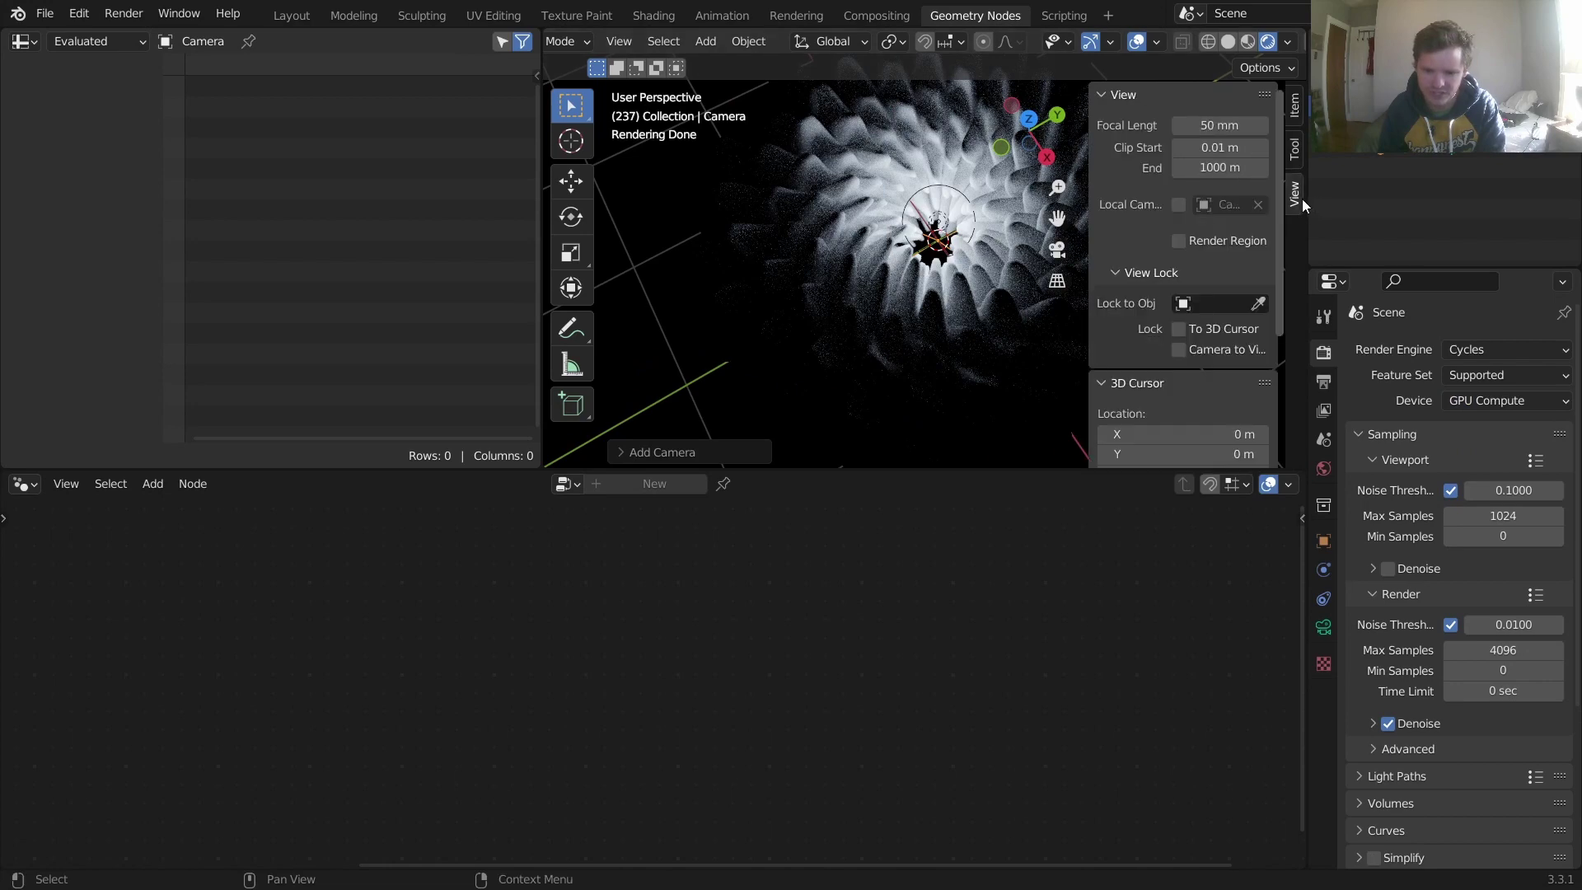
click(1194, 349)
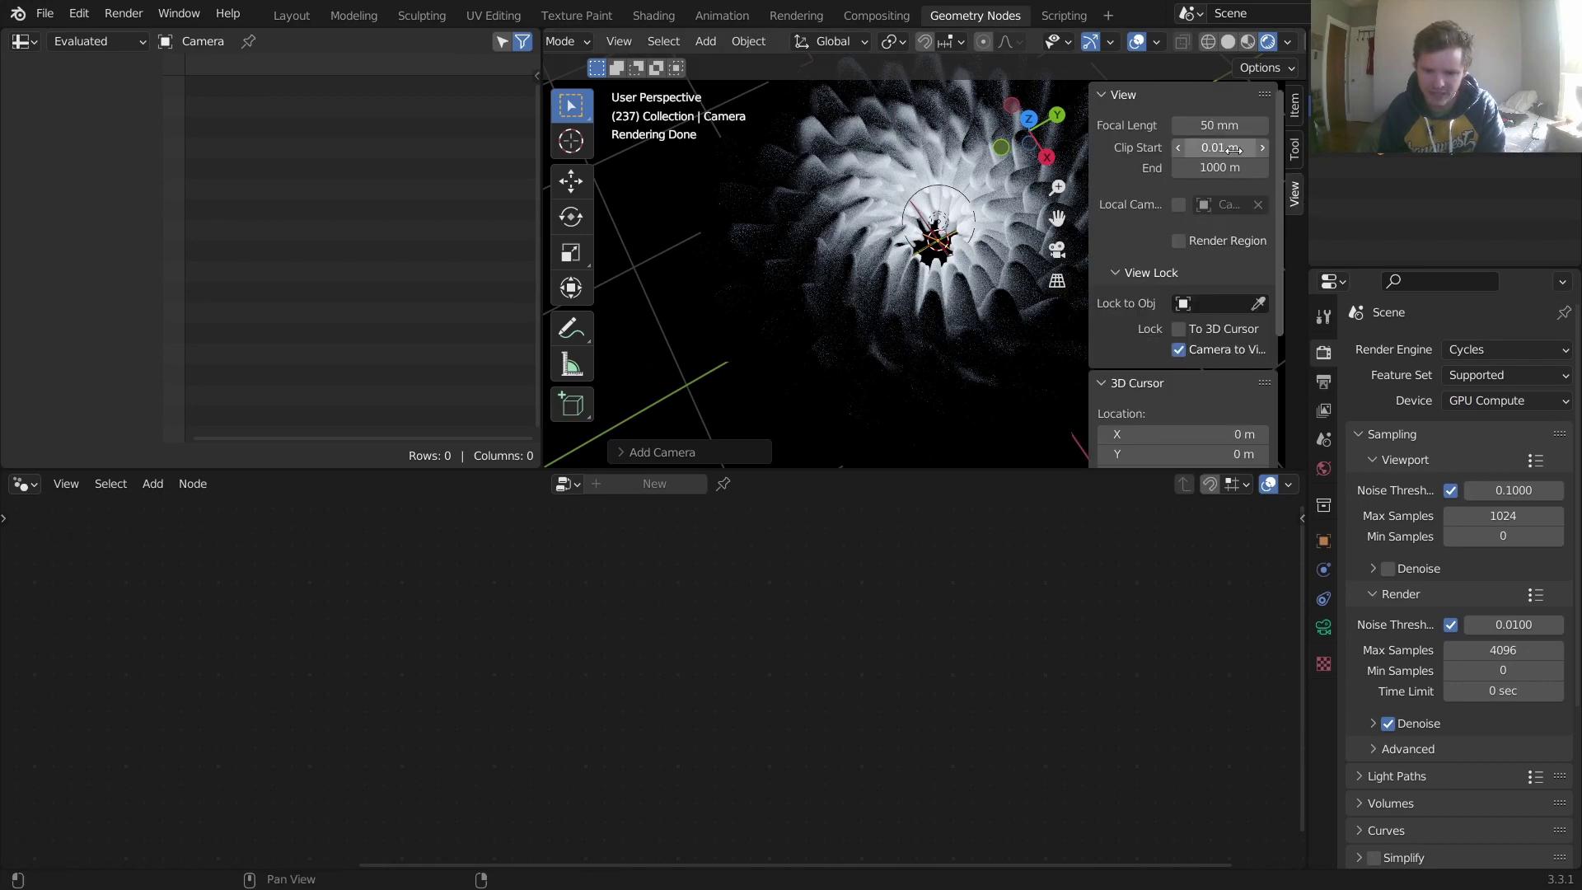
key(n)
- Frame the whole flower through the camera from a low, side-on angle, then unlock it from the view
click(1283, 250)
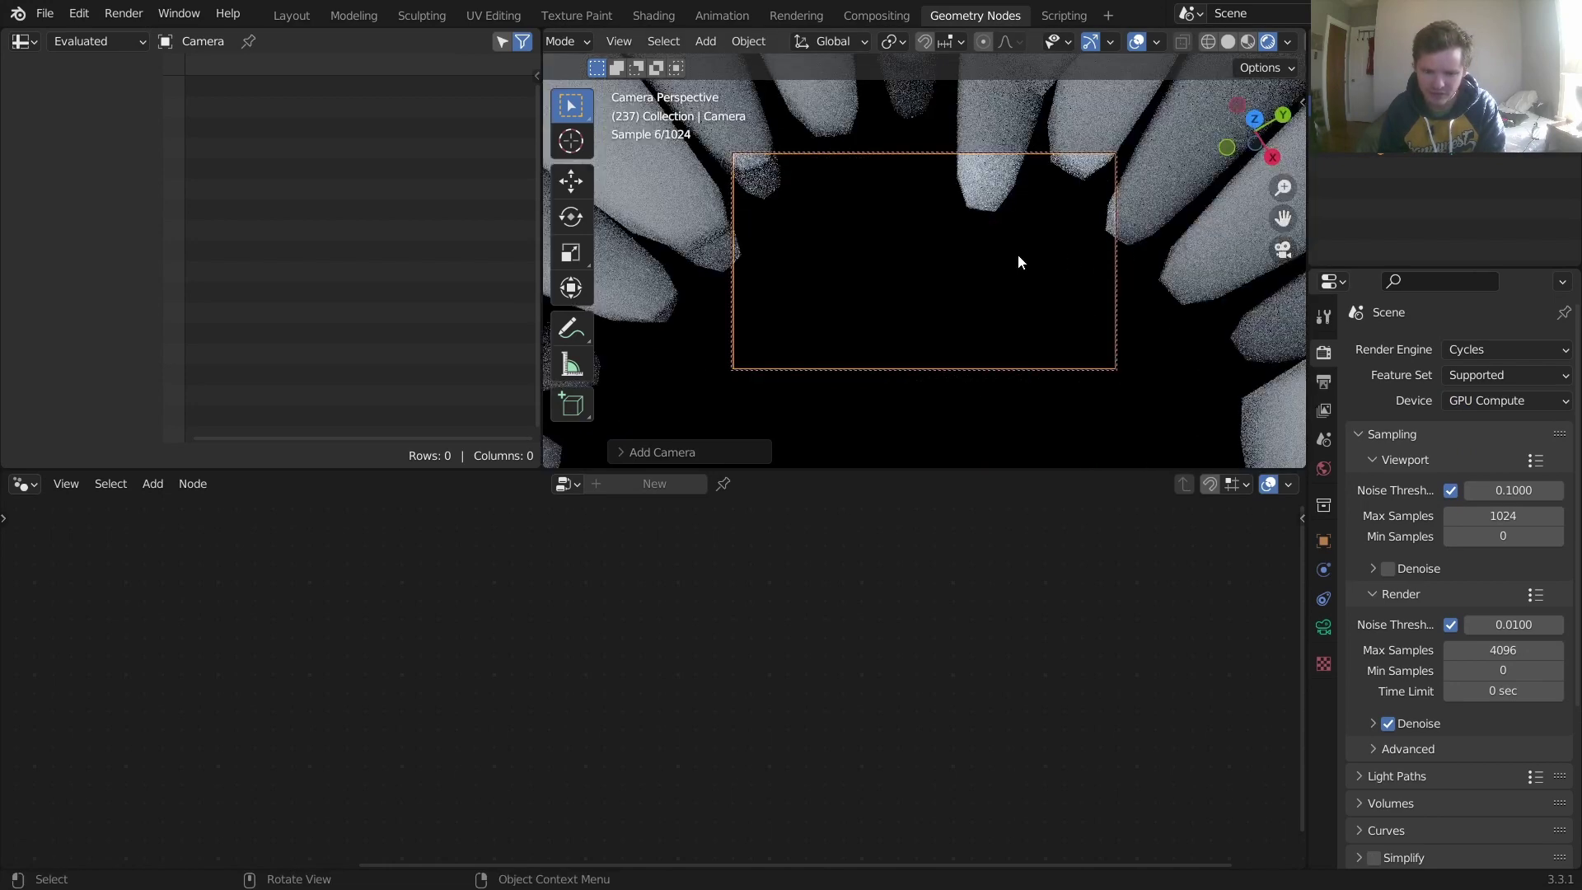
key(n)
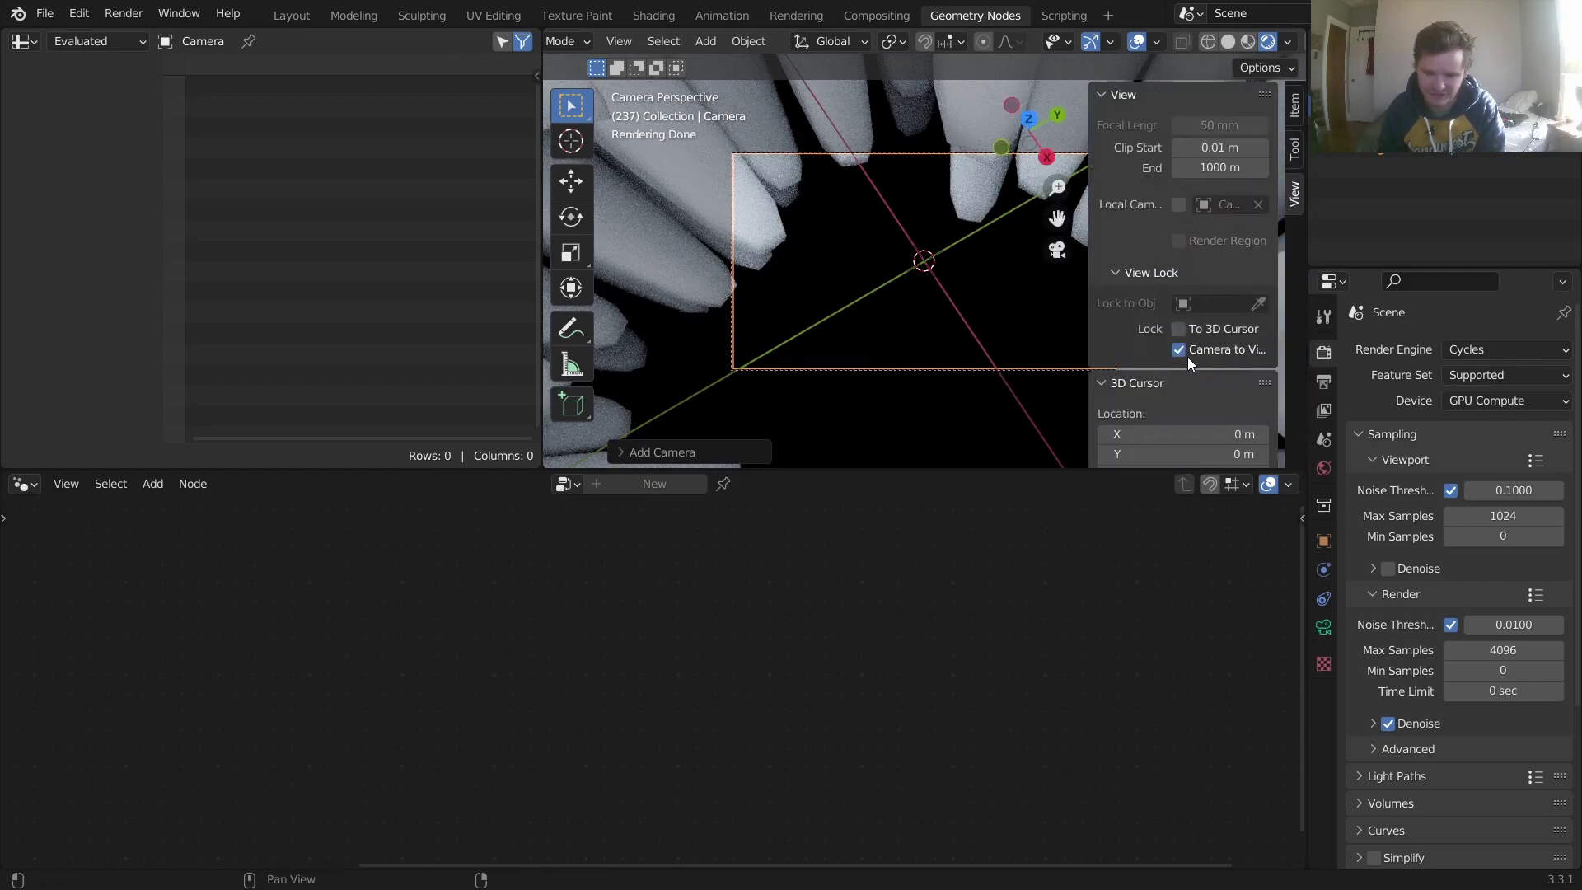
scroll(944, 268, down, 5)
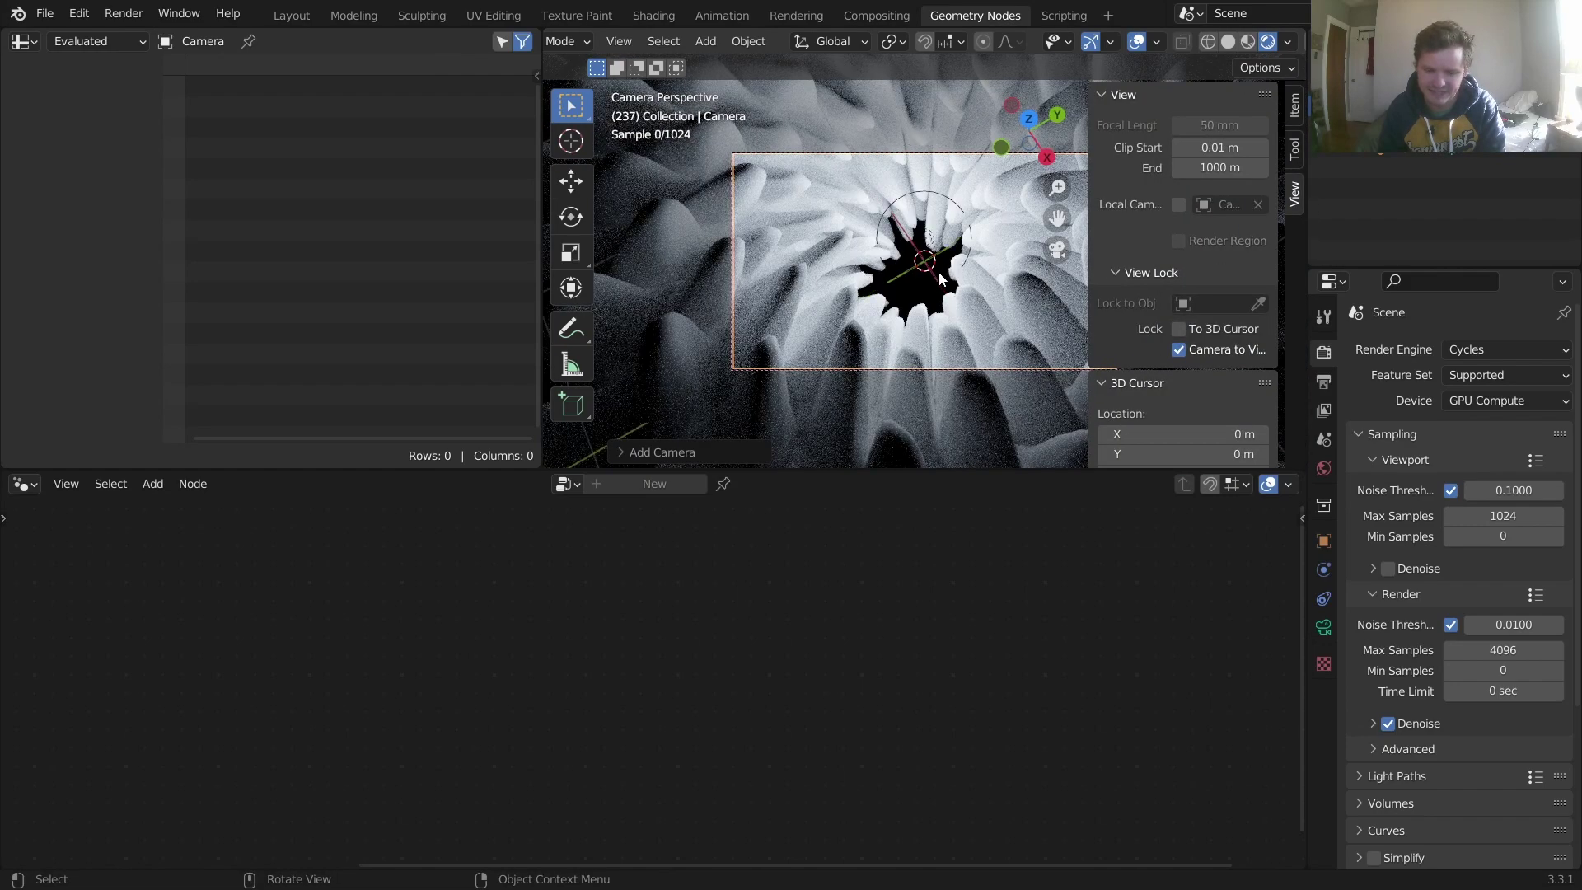
scroll(944, 271, down, 3)
middle_drag(945, 270, 953, 244)
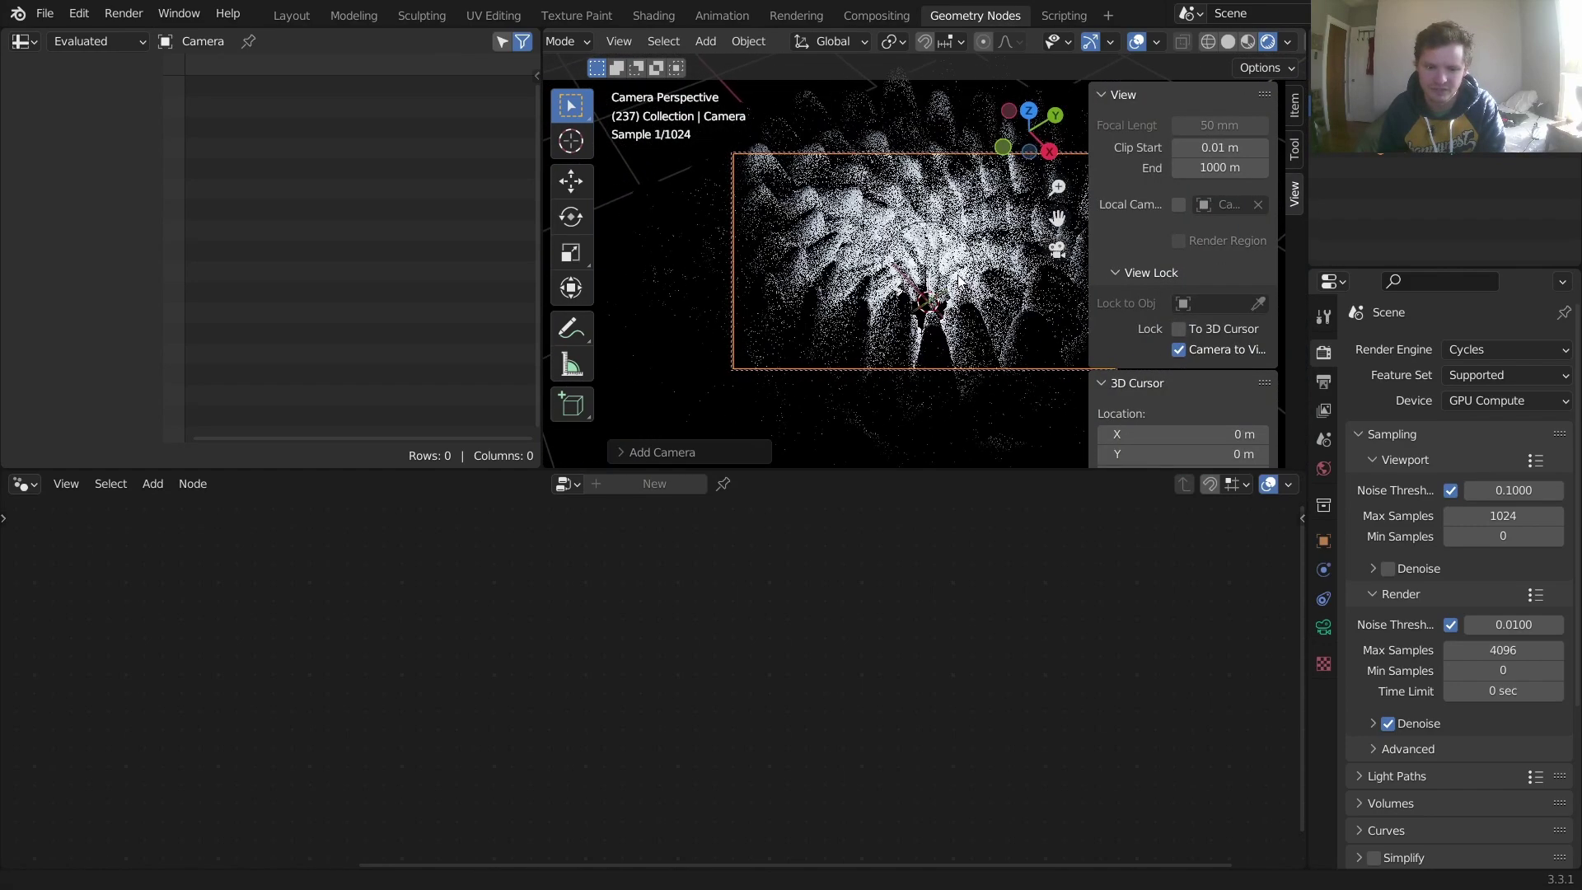
click(1179, 349)
- Hide the side panel, select the flower and play the animation through the camera
key(n)
key(space)
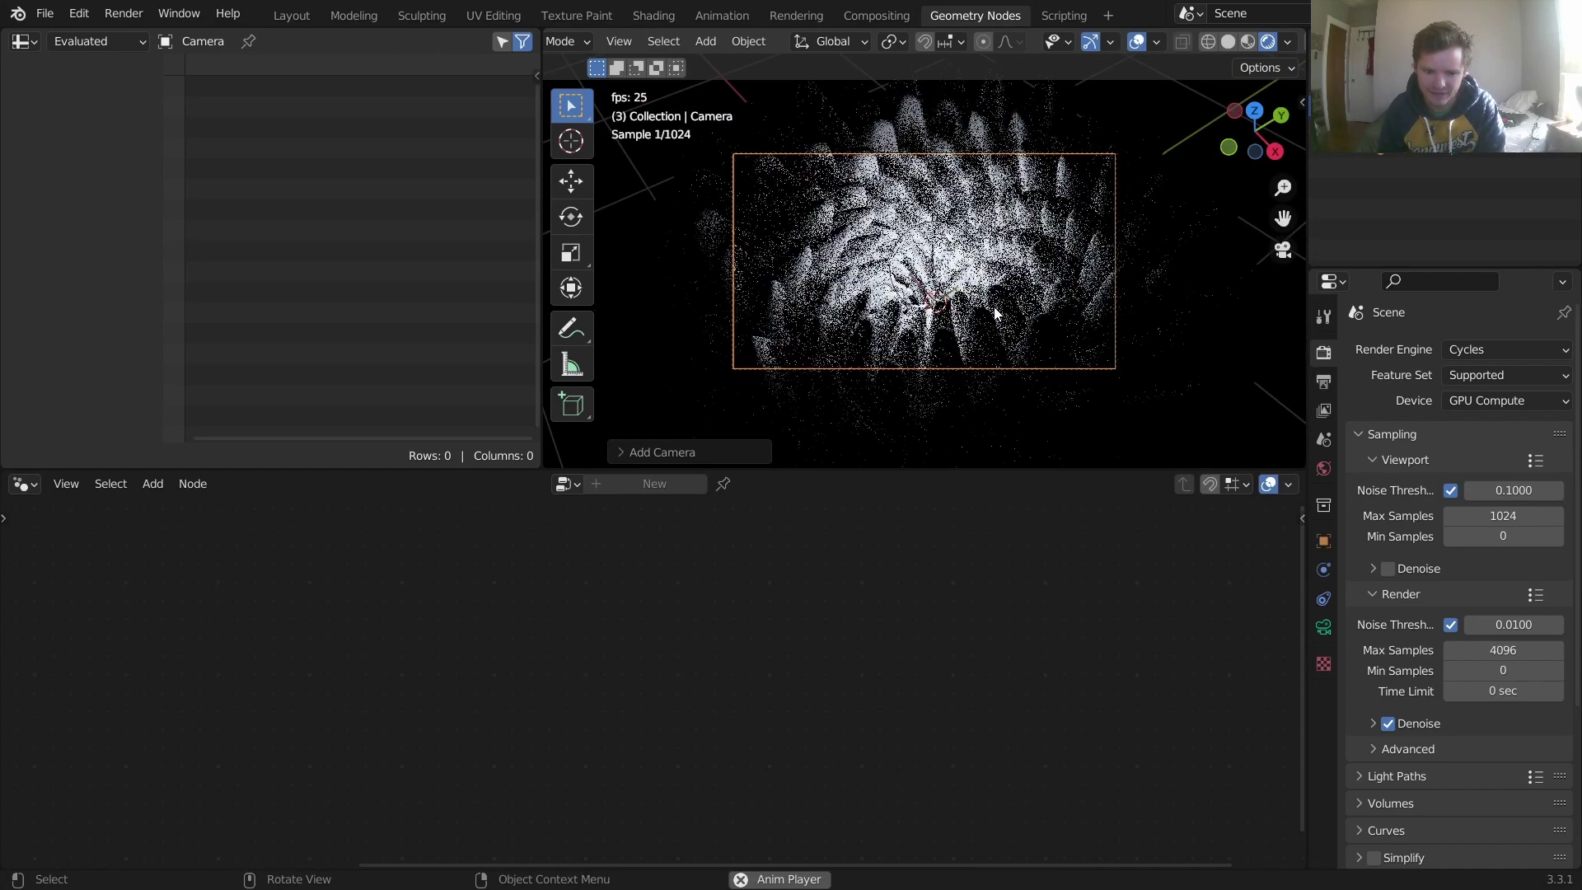
key(space)
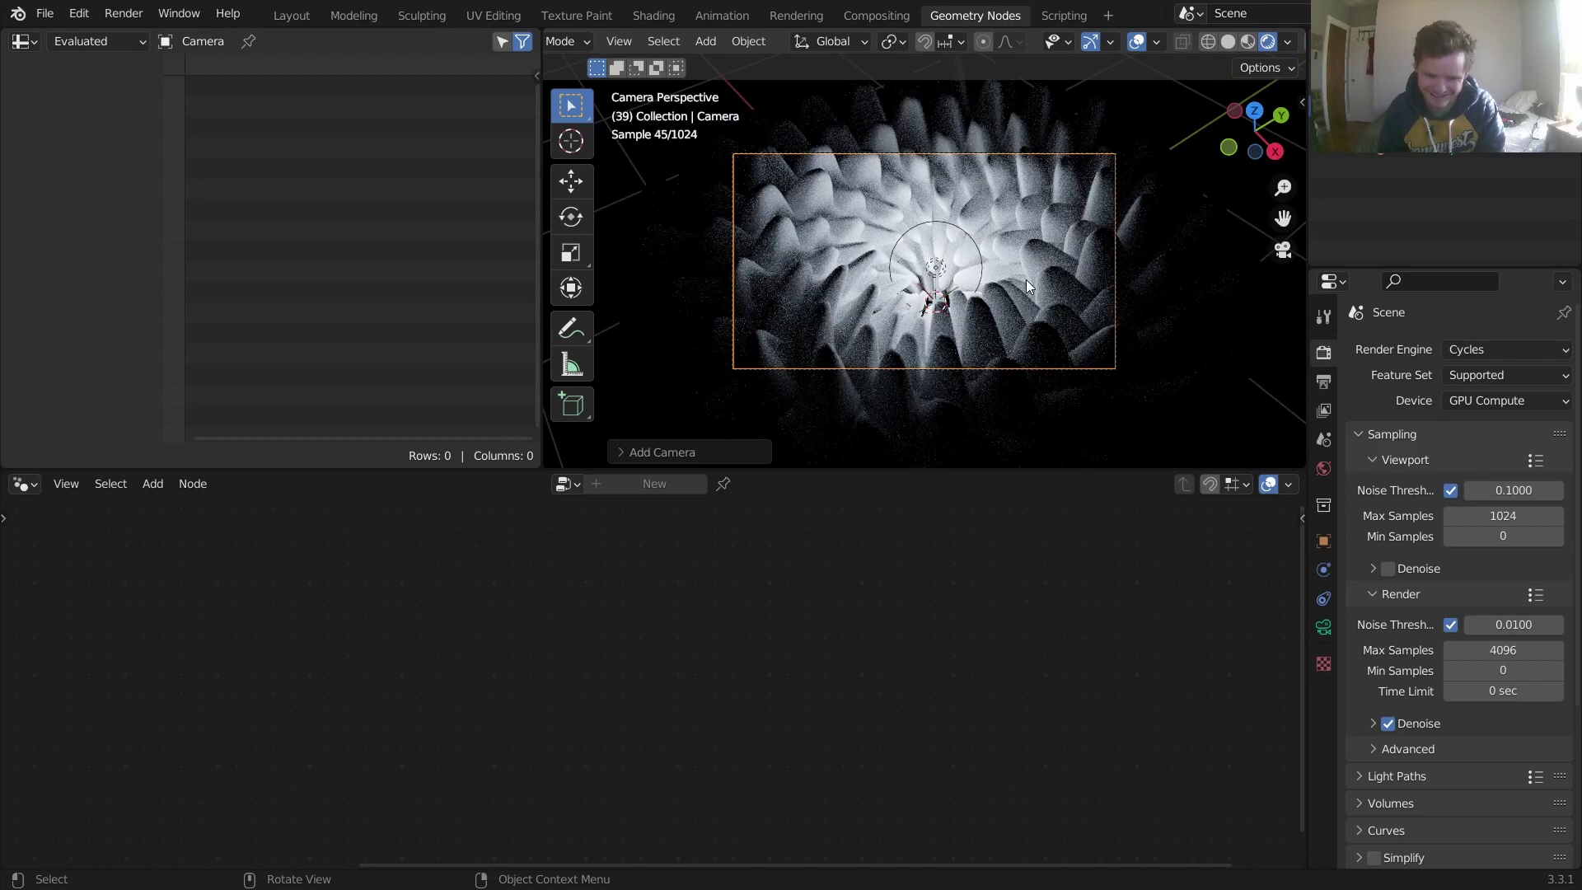
click(1026, 284)
key(space)
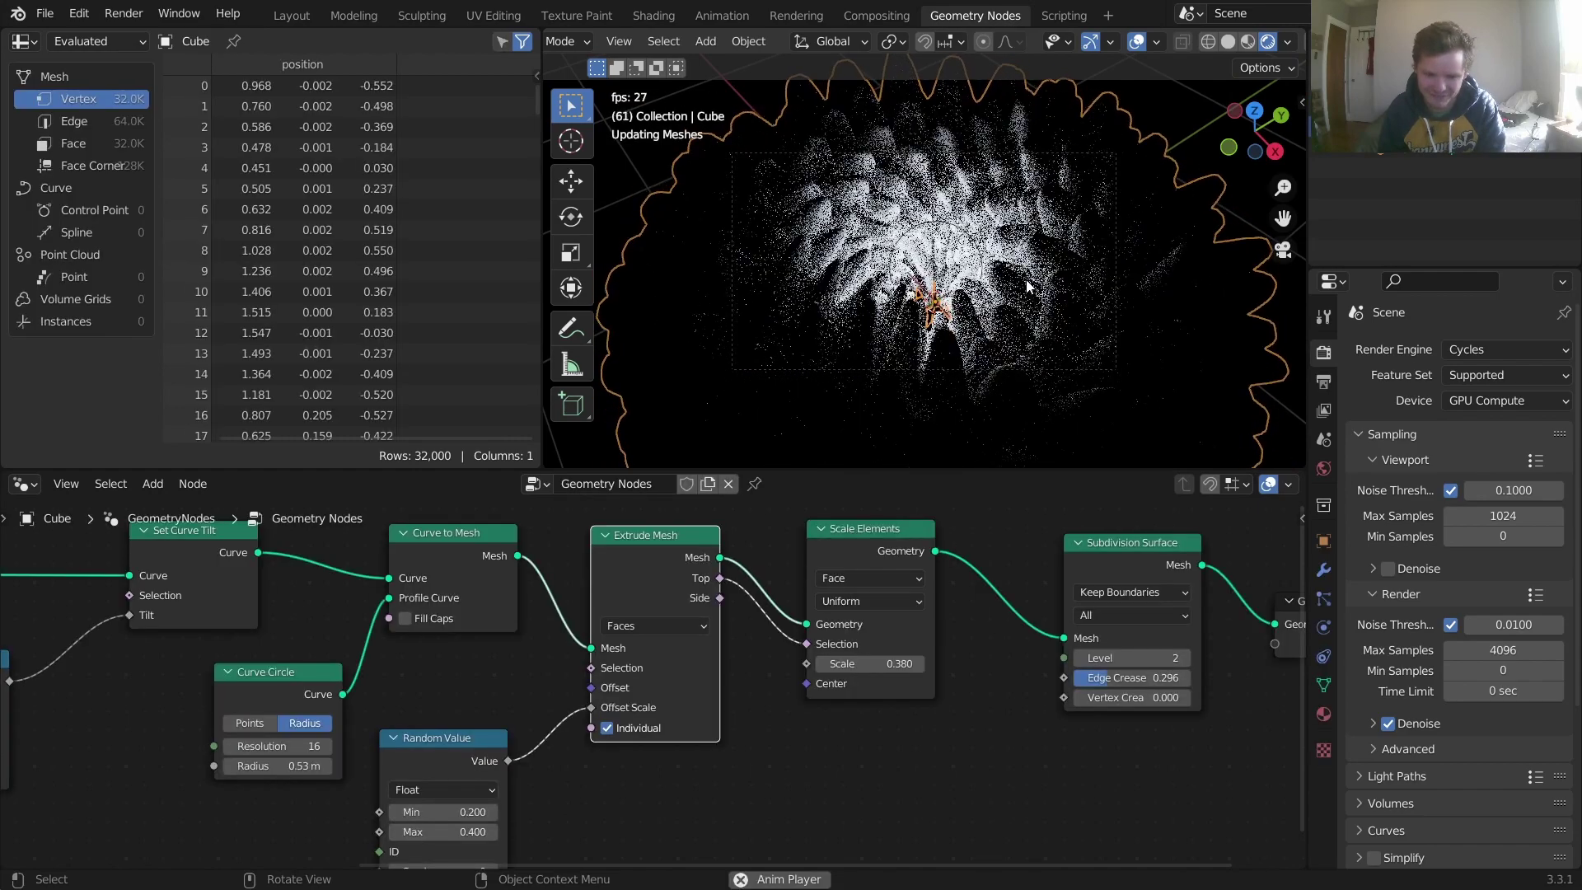
key(space)
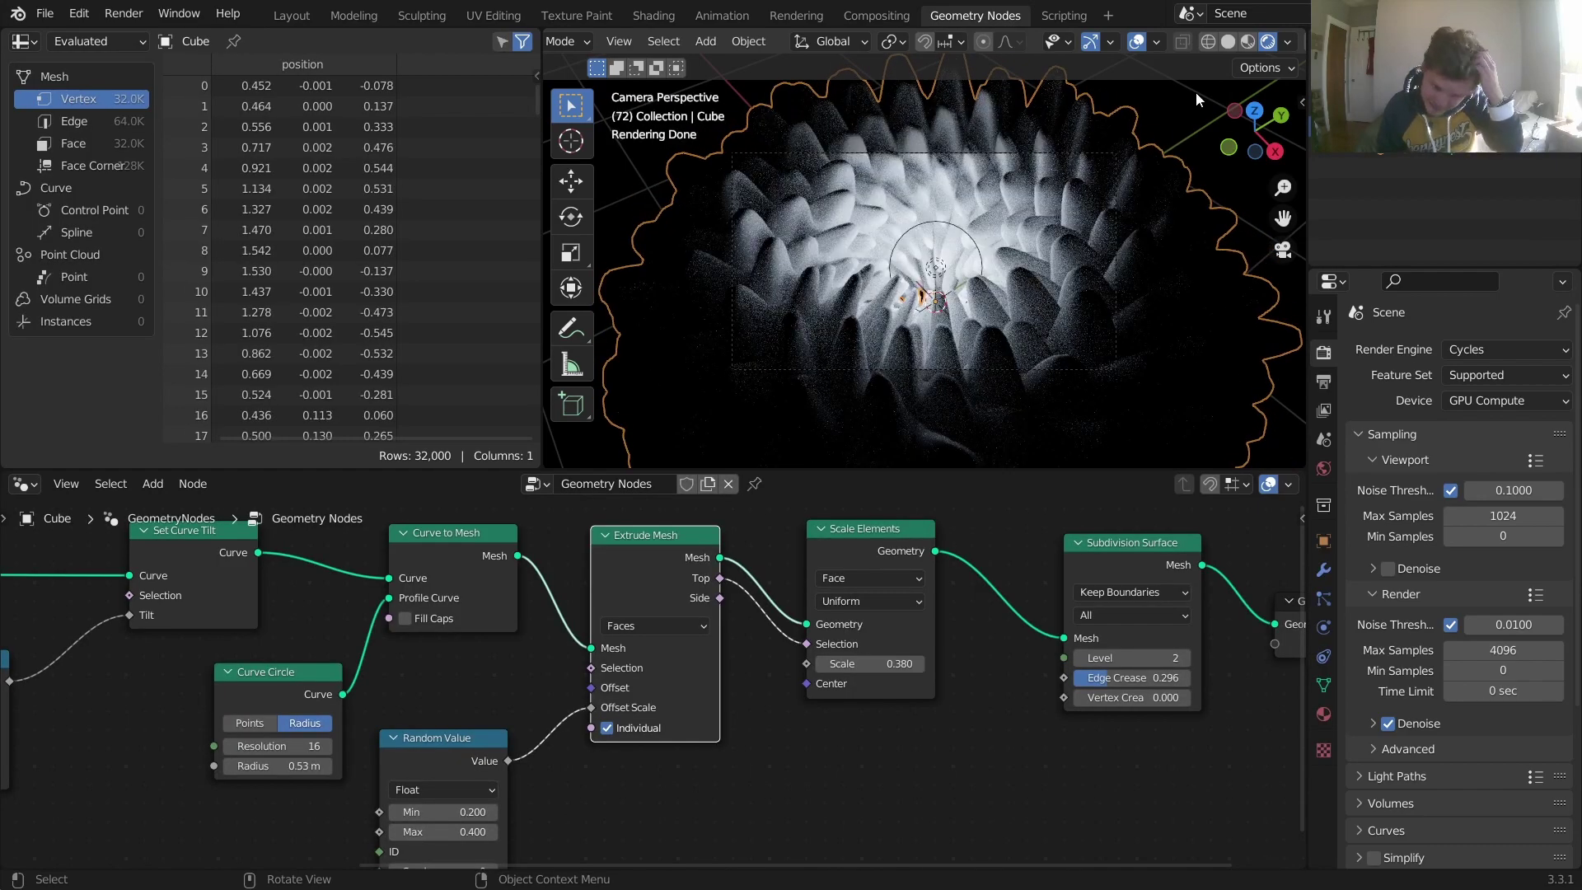
- Turn off viewport overlays and raise the Subdivision Surface level from 2 to 3
click(1137, 41)
key(space)
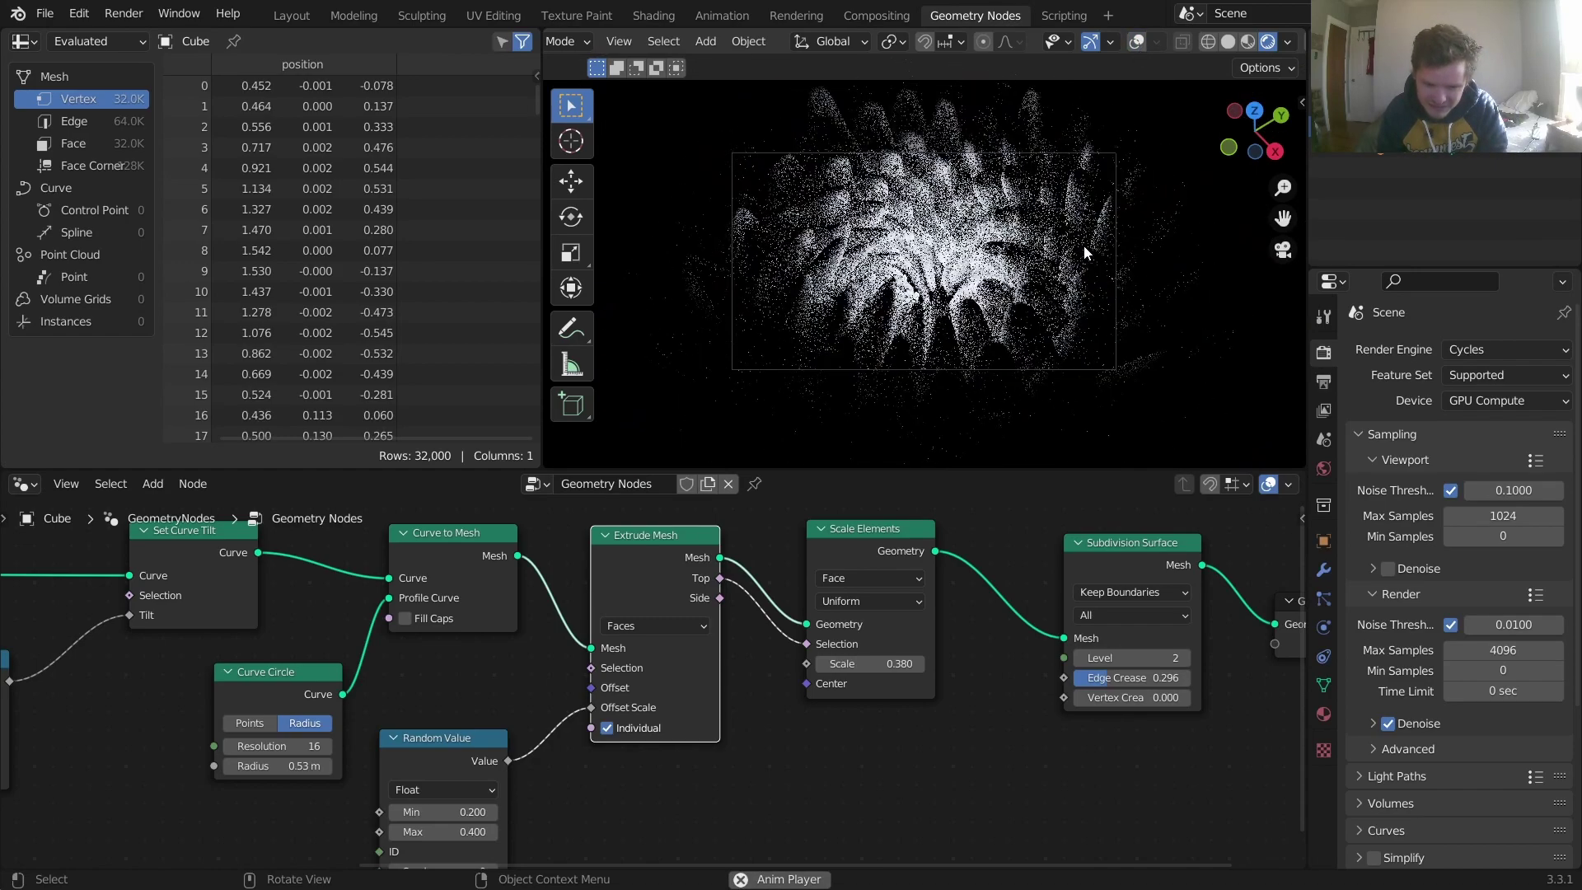
key(space)
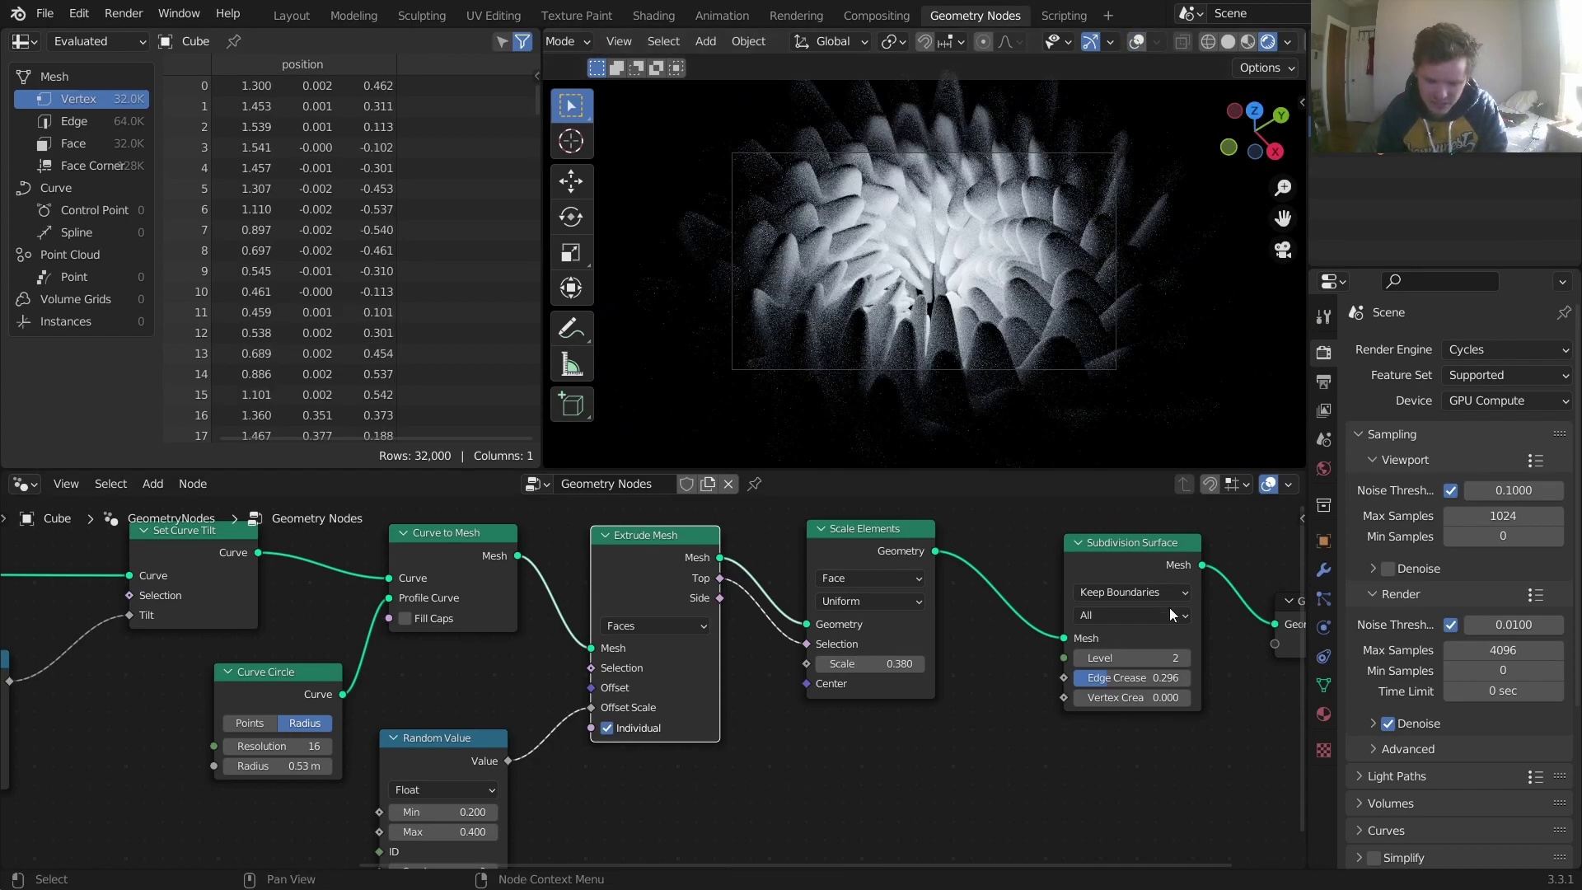
click(1189, 655)
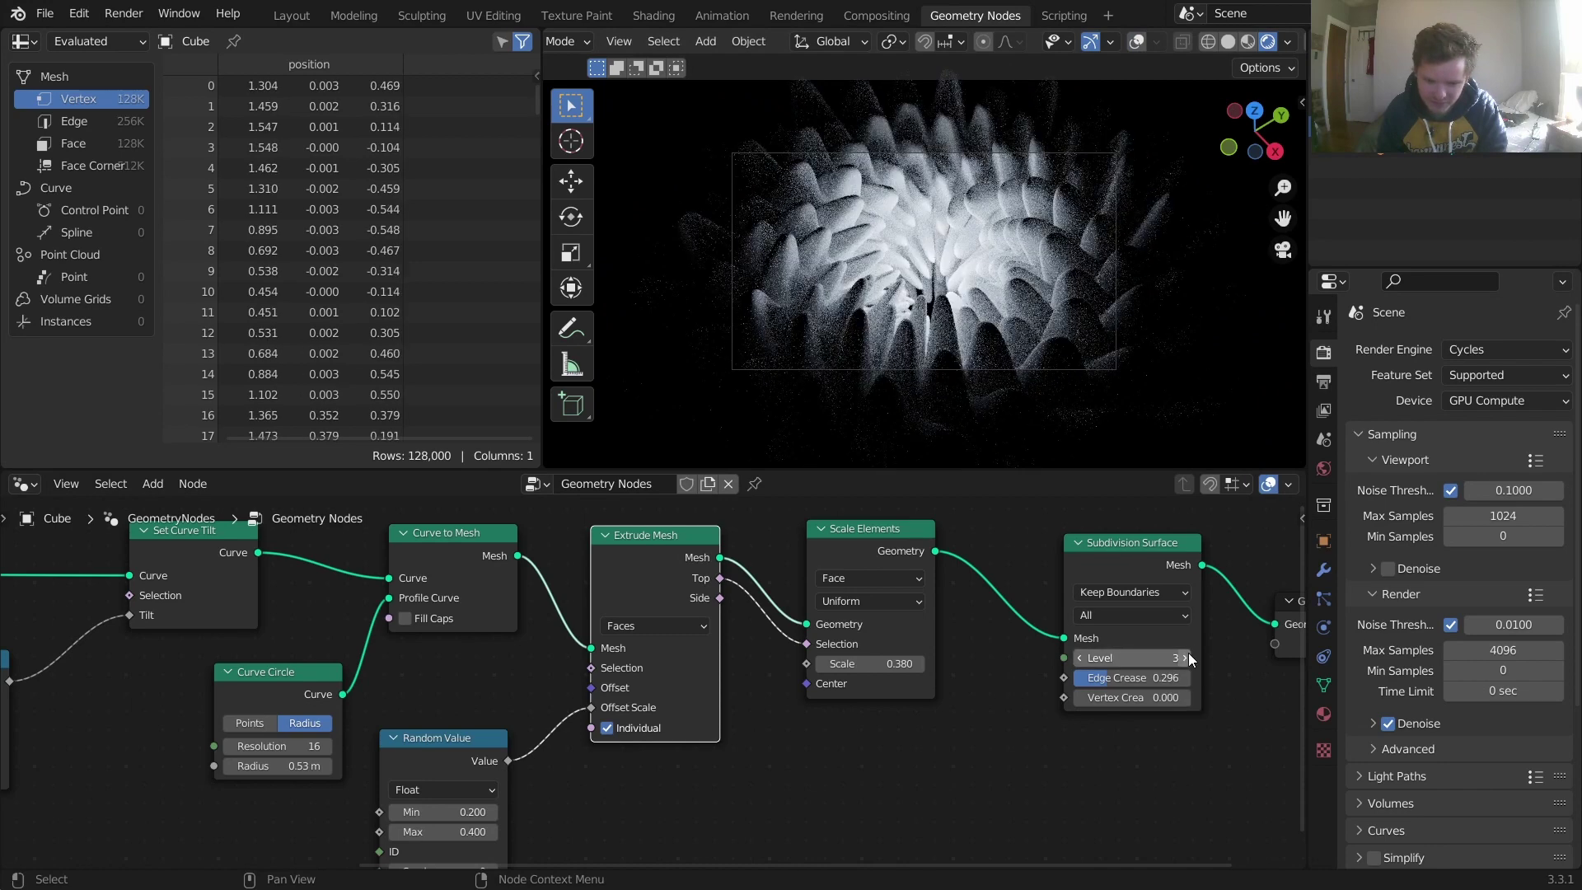
key(space)
key(space)
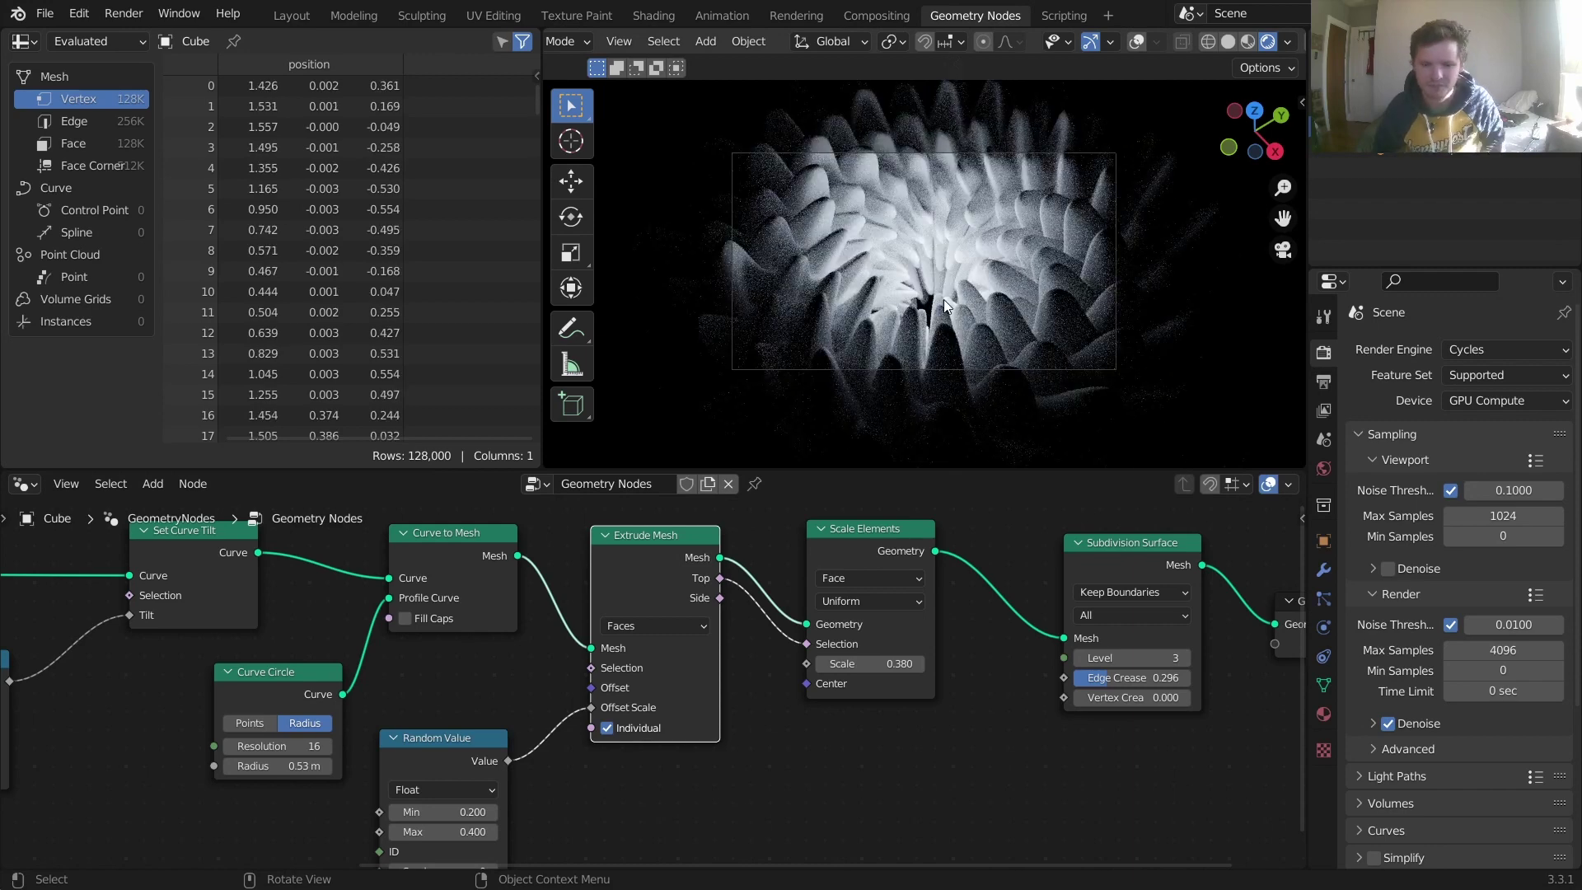